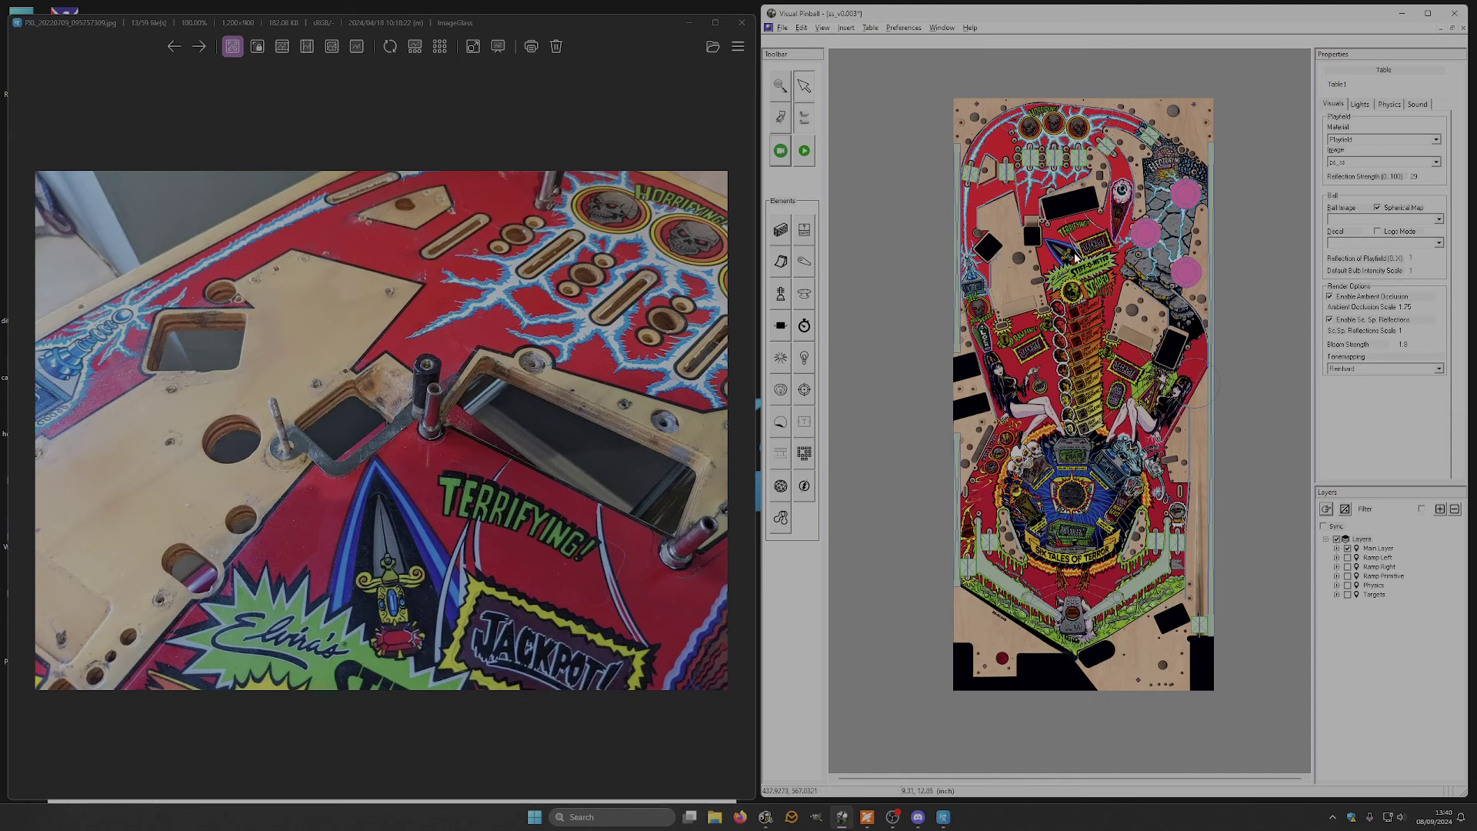
- Hide the playfield backdrop image and the Main Layer table elements
left_click(847, 28)
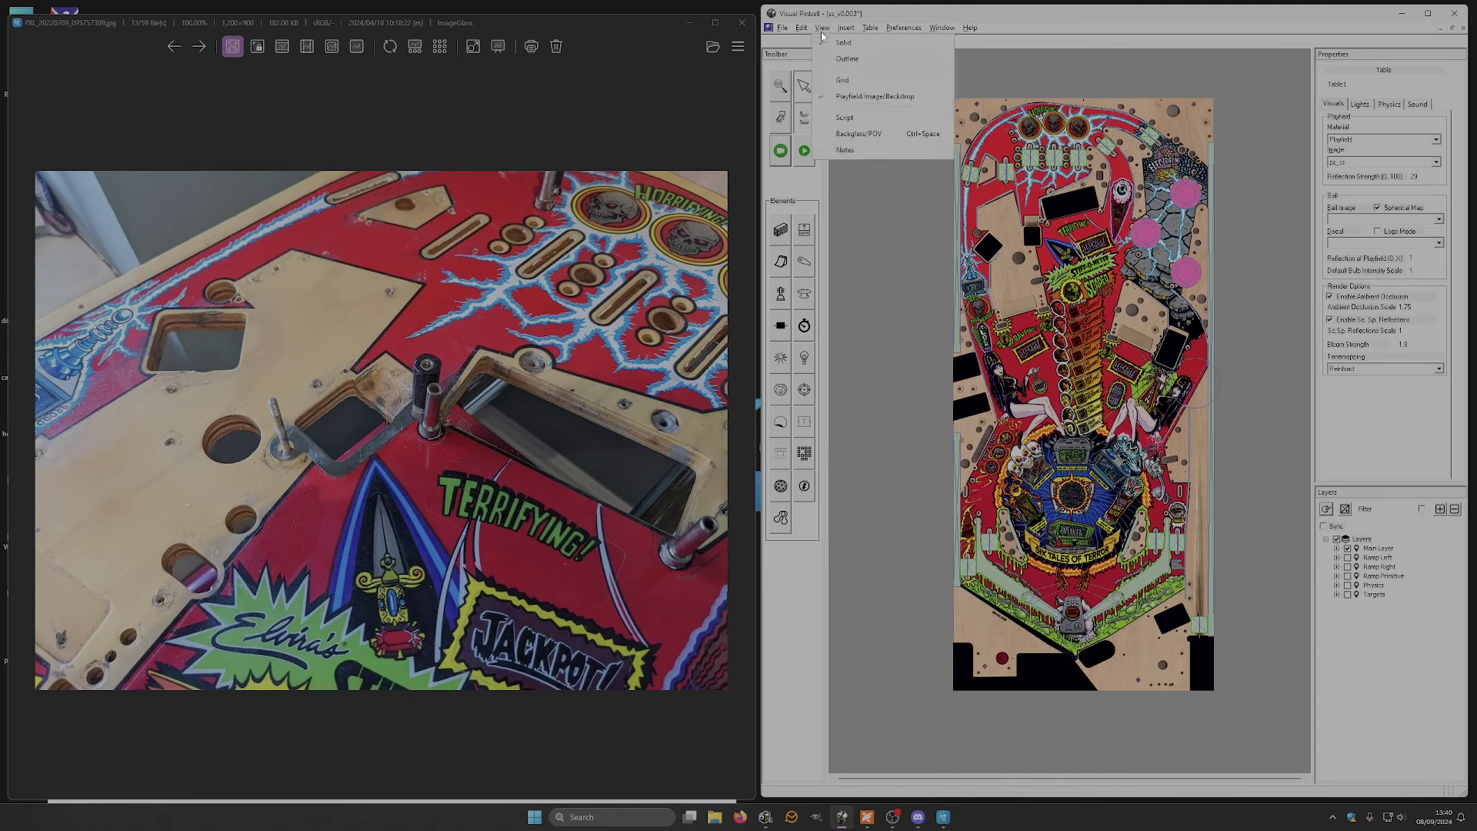
left_click(849, 97)
left_click(1349, 549)
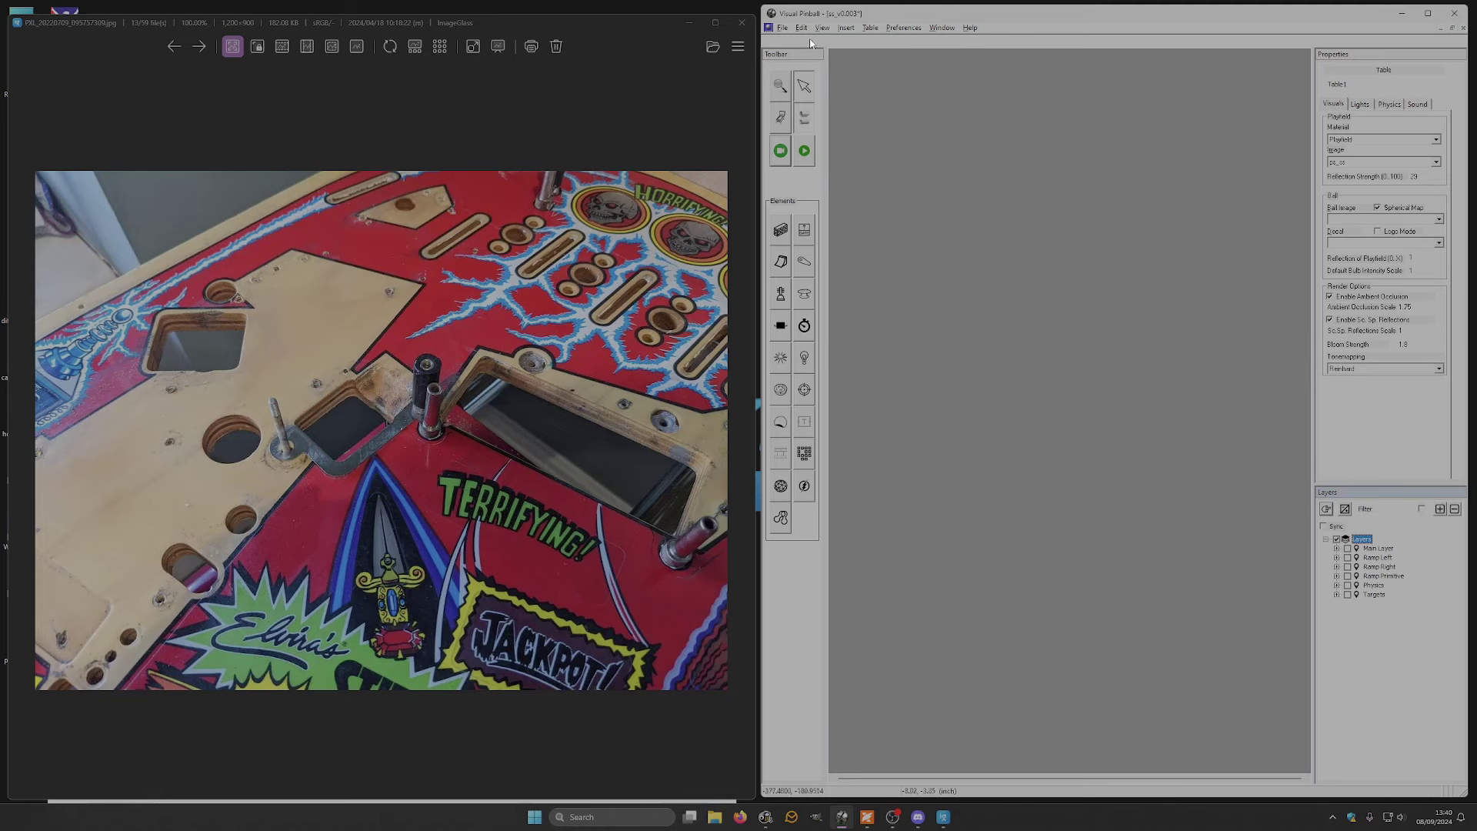
- Export the table as an OBJ mesh to ss_v0.003.obj, replacing the existing file
left_click(783, 29)
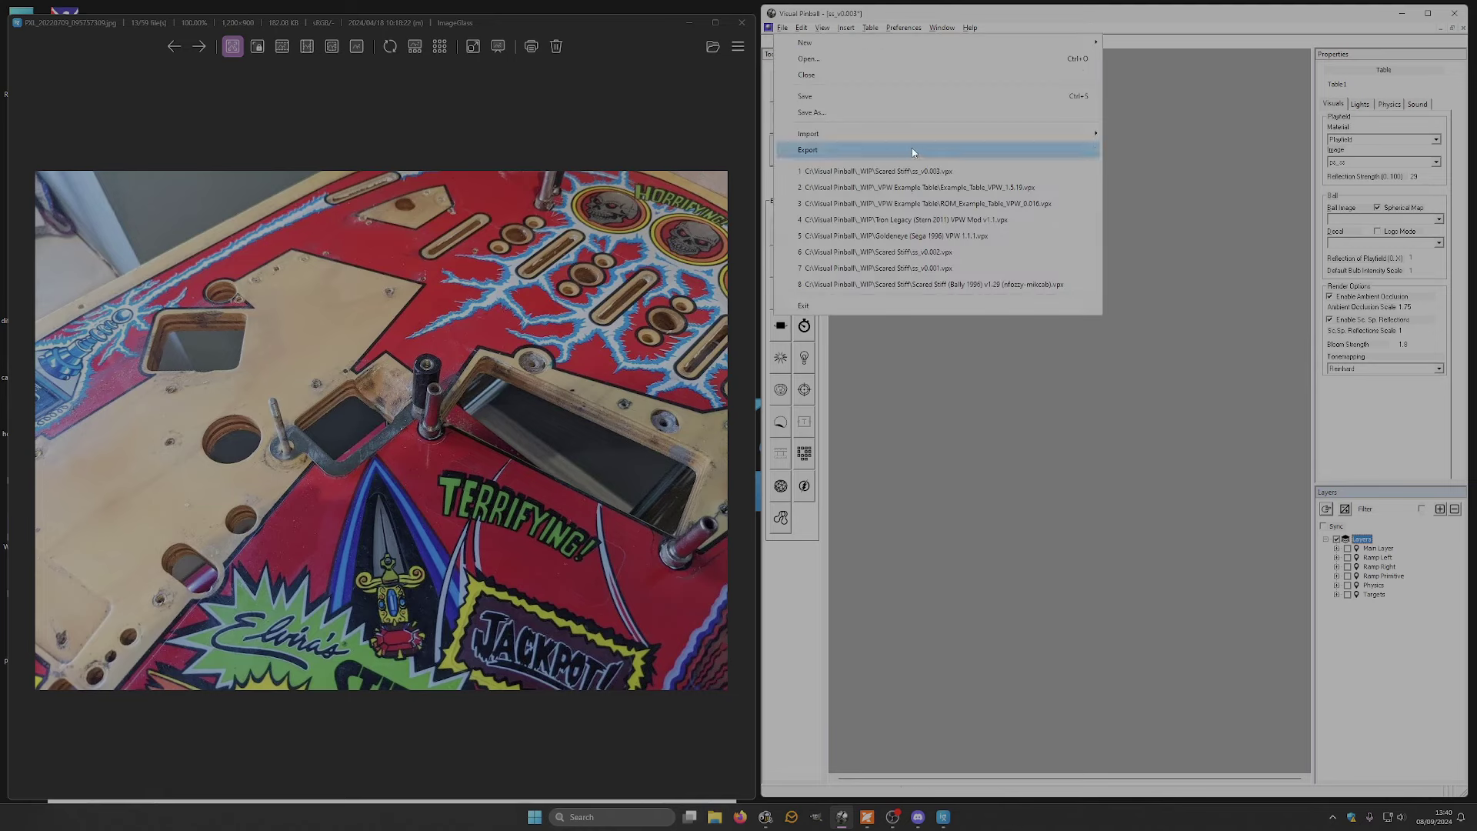
mouse_move(1011, 149)
left_click(1134, 167)
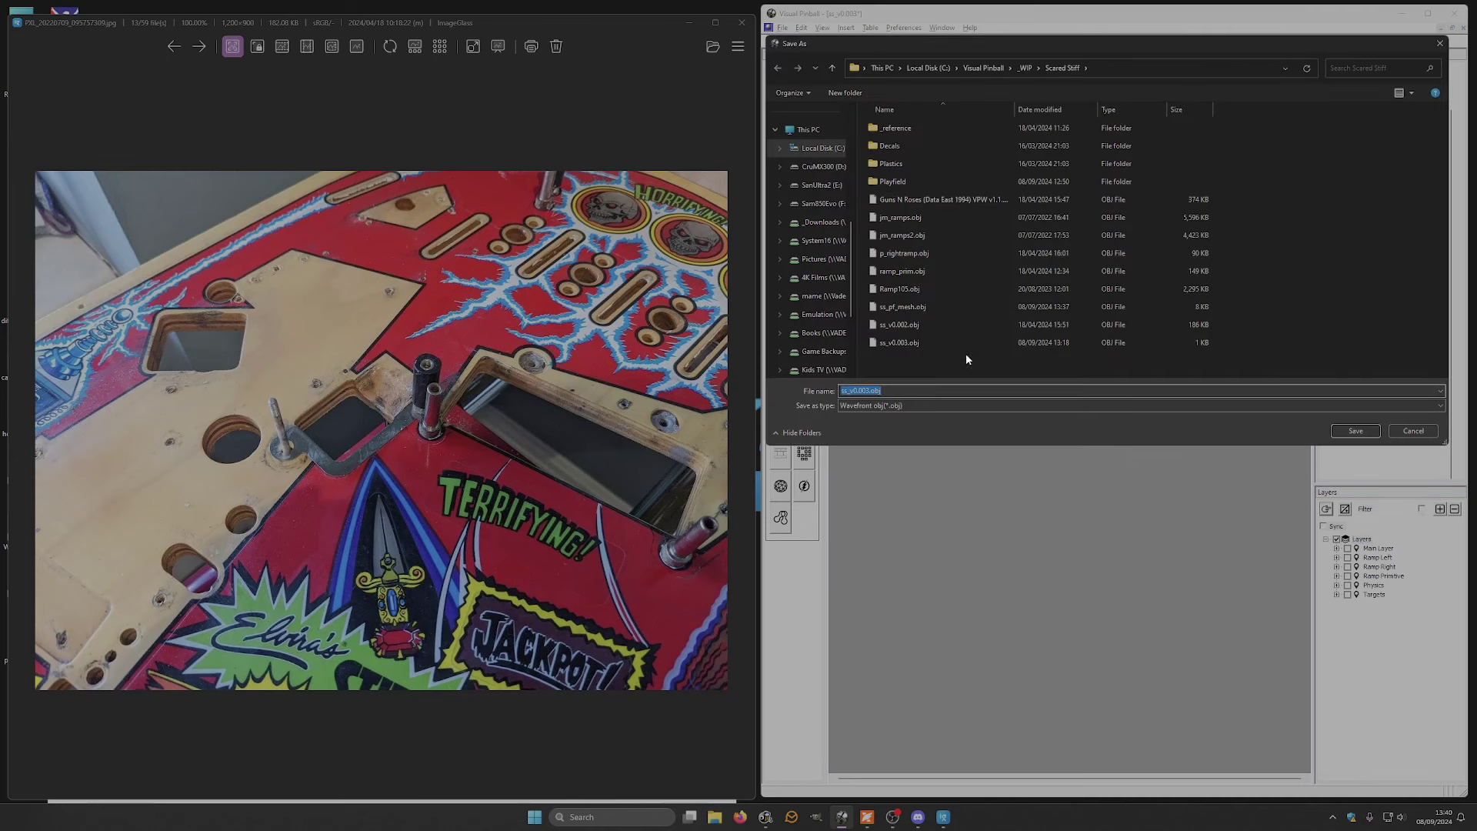
left_click(1355, 432)
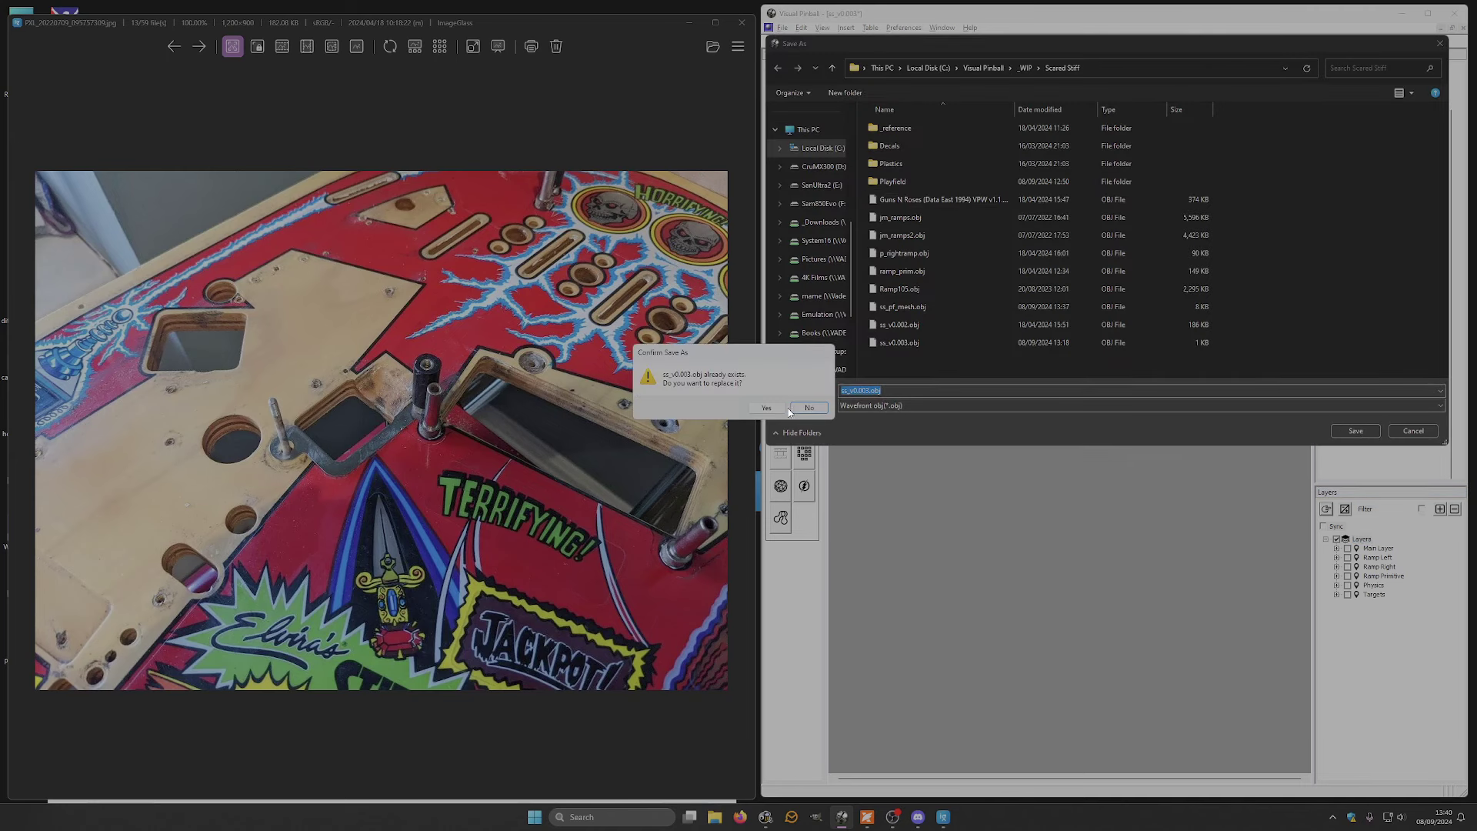
left_click(768, 409)
left_click(753, 452)
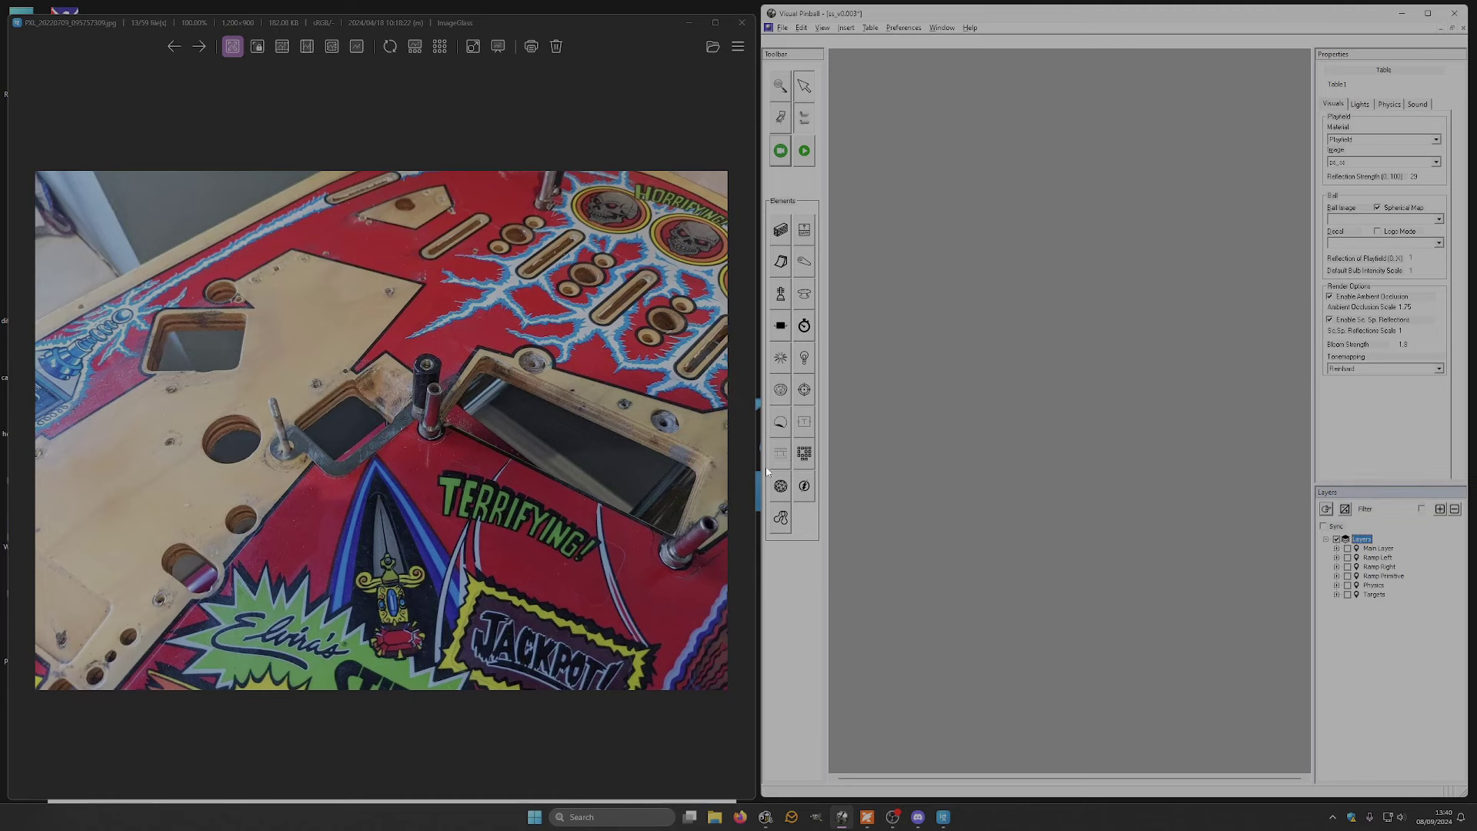
- Launch Blender 4.1 and delete the default camera, cube and light
left_click(530, 823)
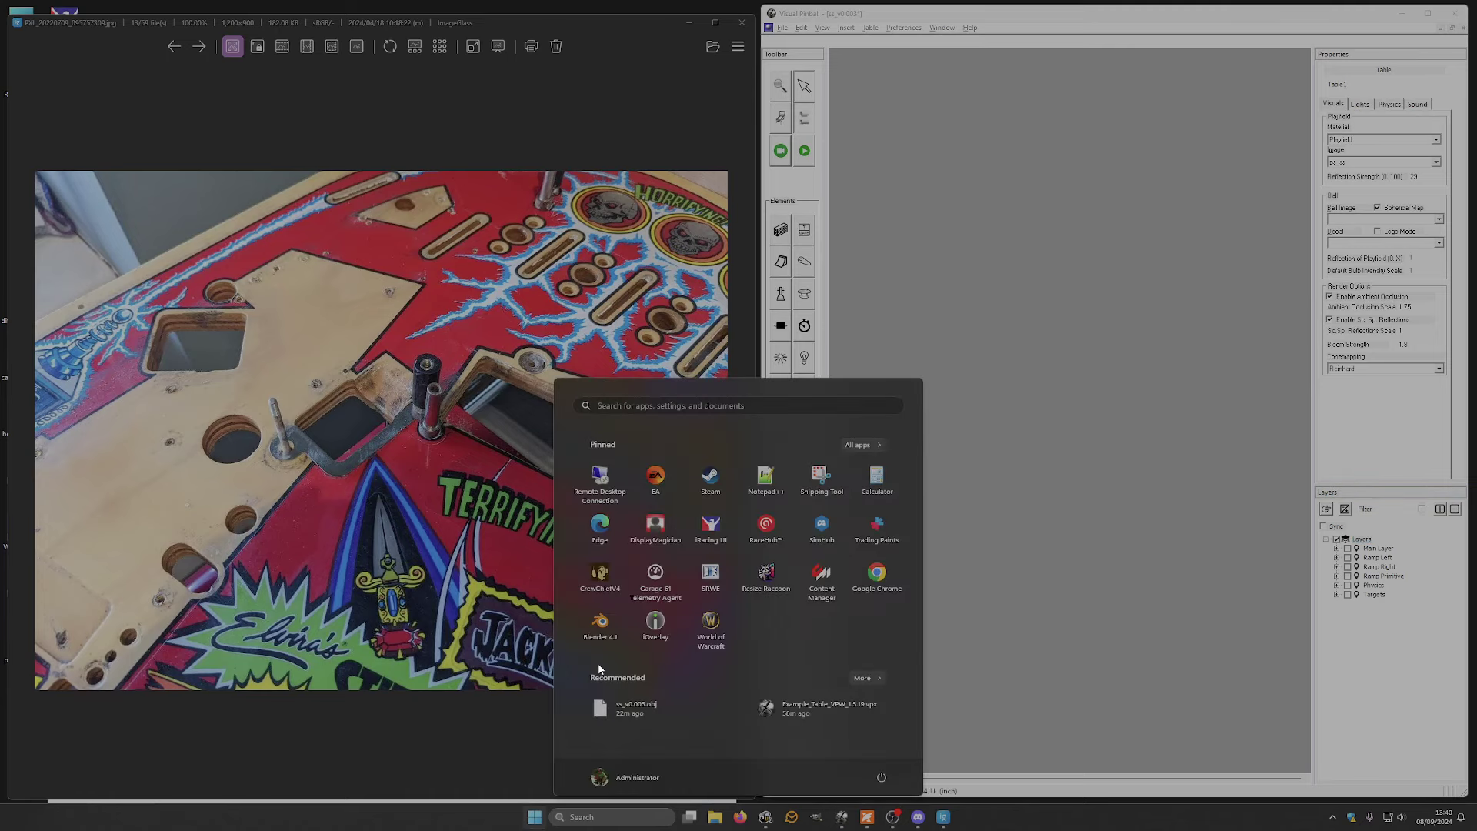
left_click(600, 620)
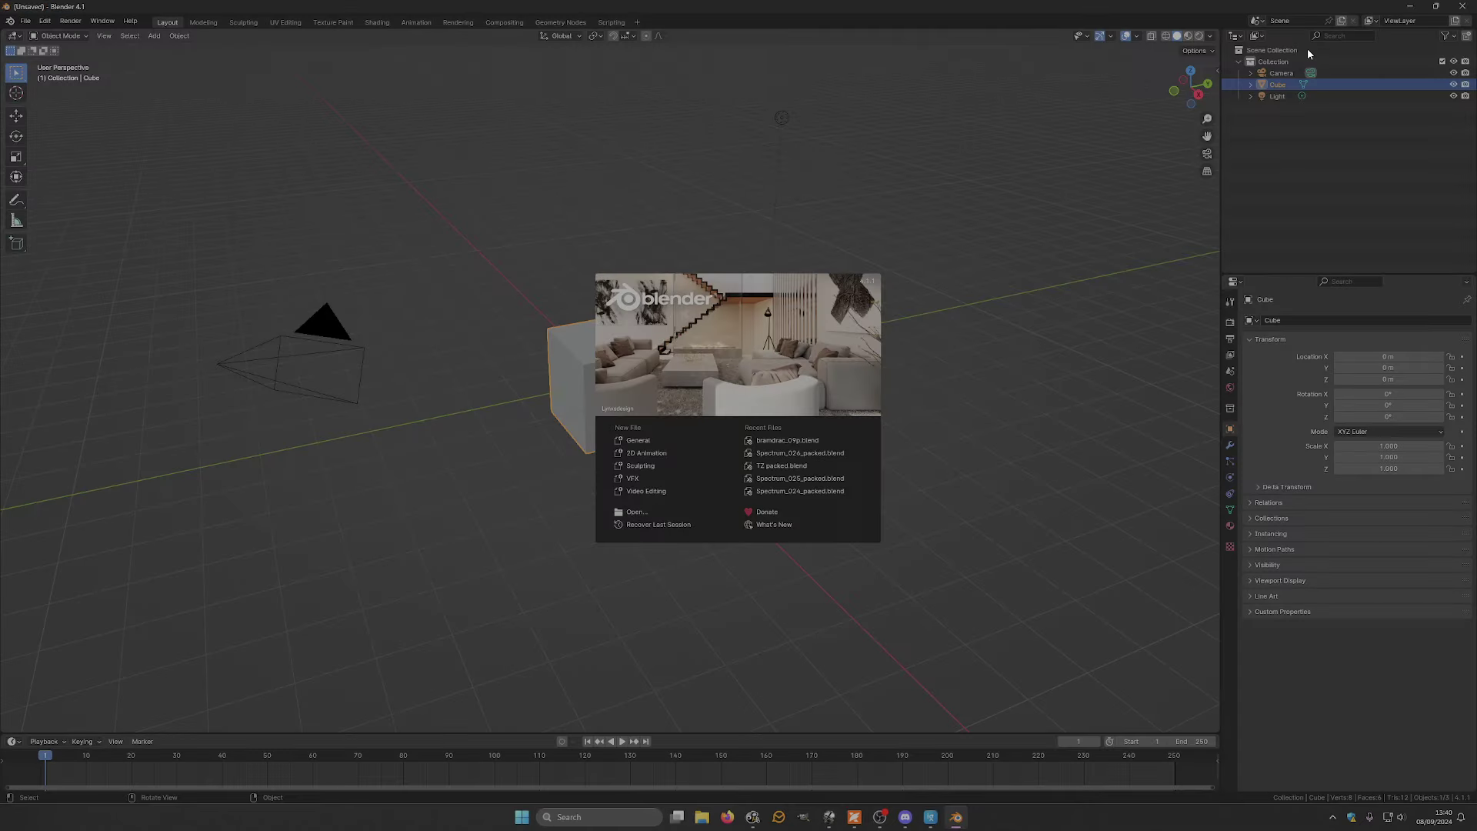
left_click(1280, 73)
left_click(1277, 96, "shift")
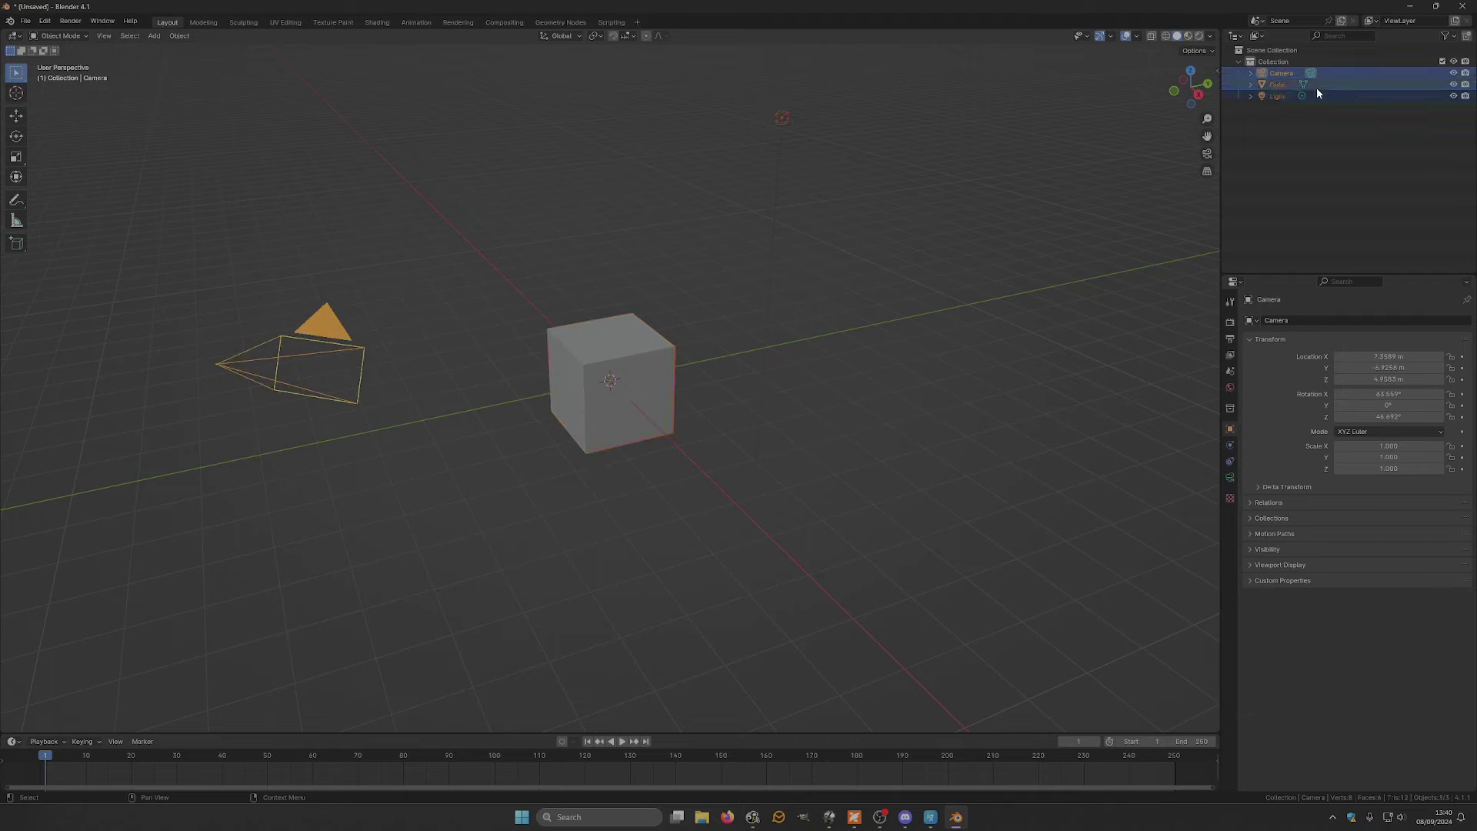
key("Delete")
- Import ss_v0.003.obj from the Scared Stiff folder as a Wavefront OBJ
left_click(25, 20)
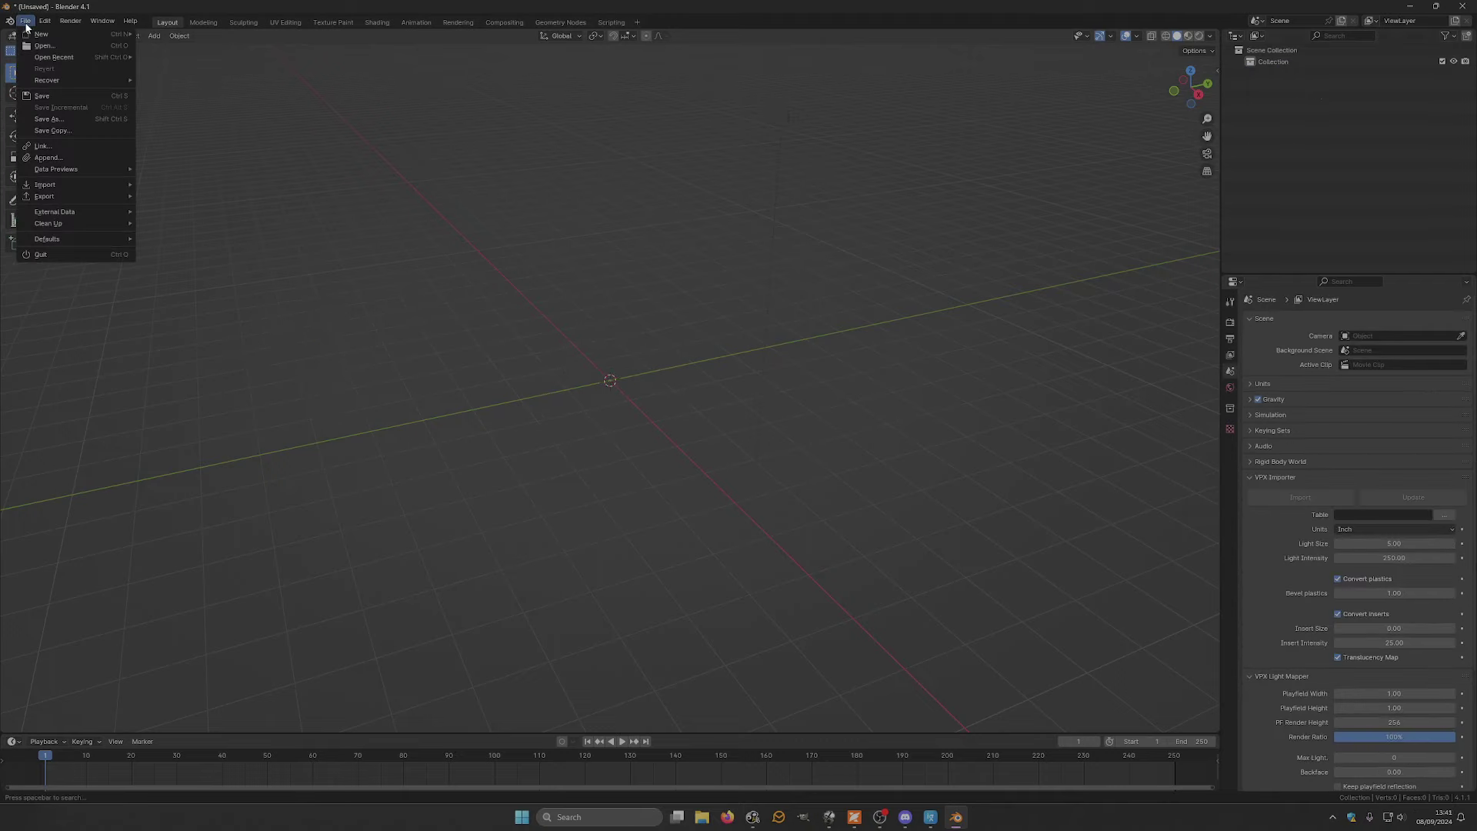
mouse_move(85, 187)
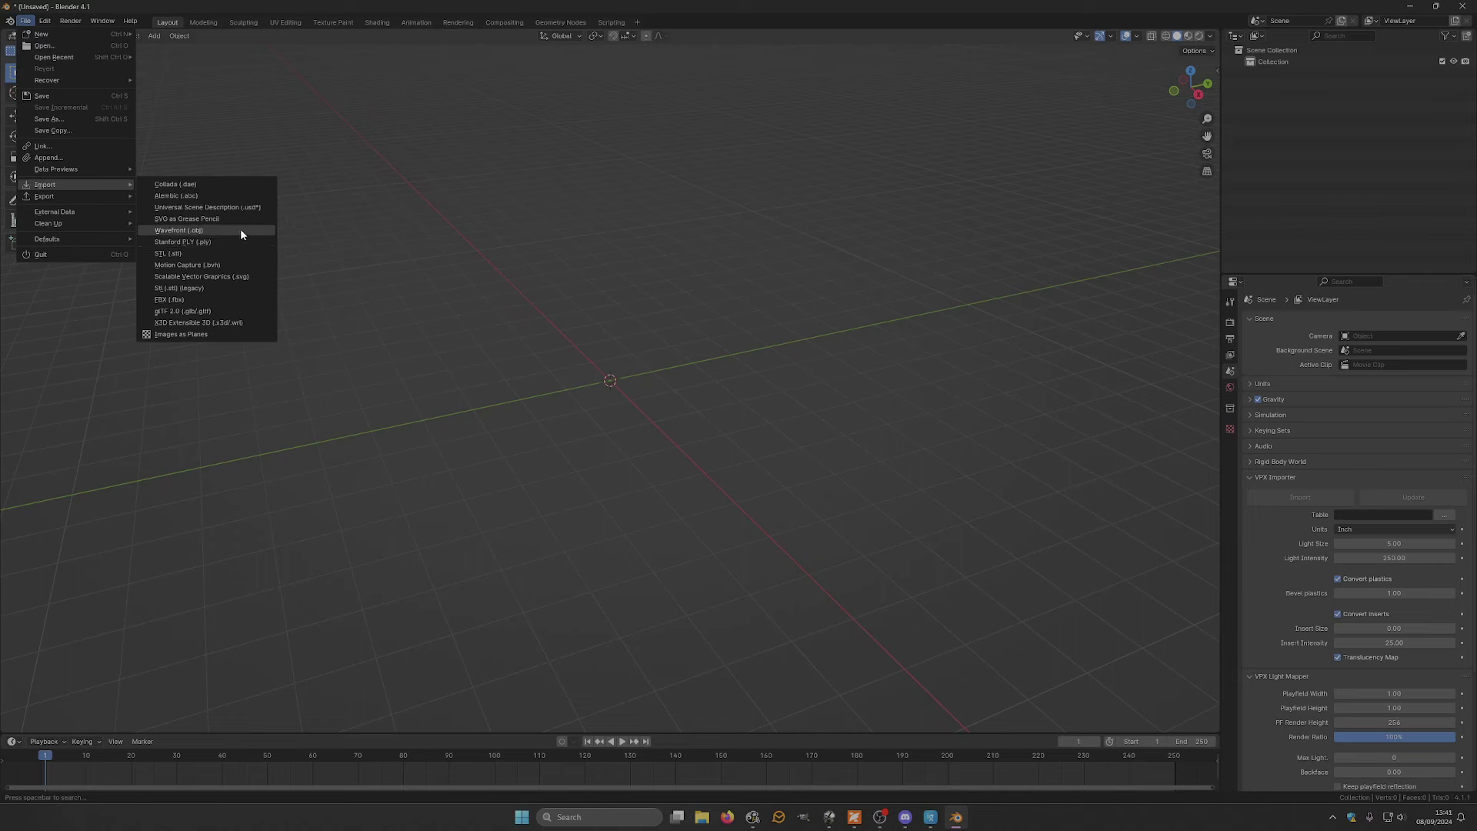
left_click(241, 230)
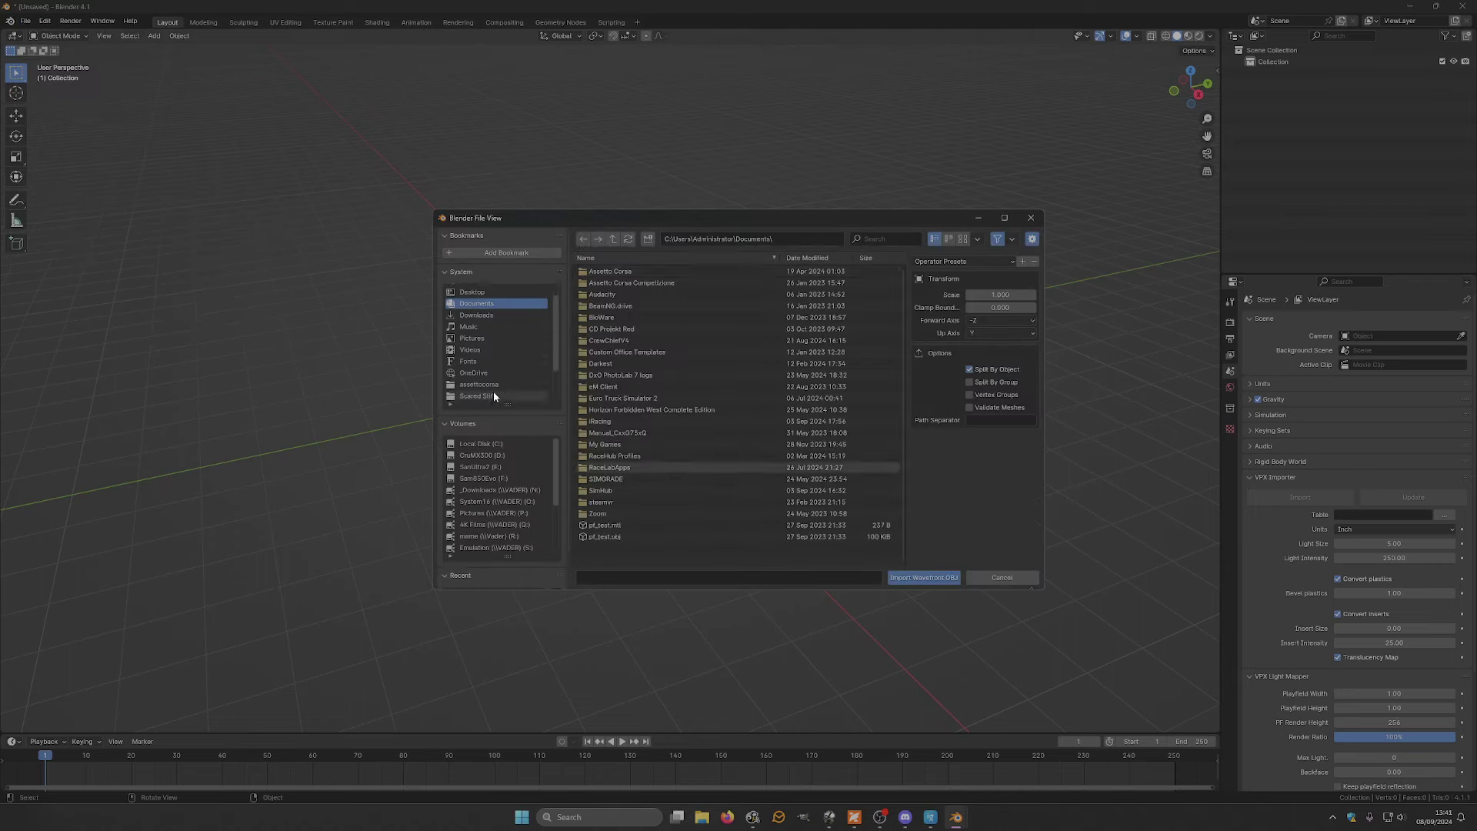
left_click(492, 395)
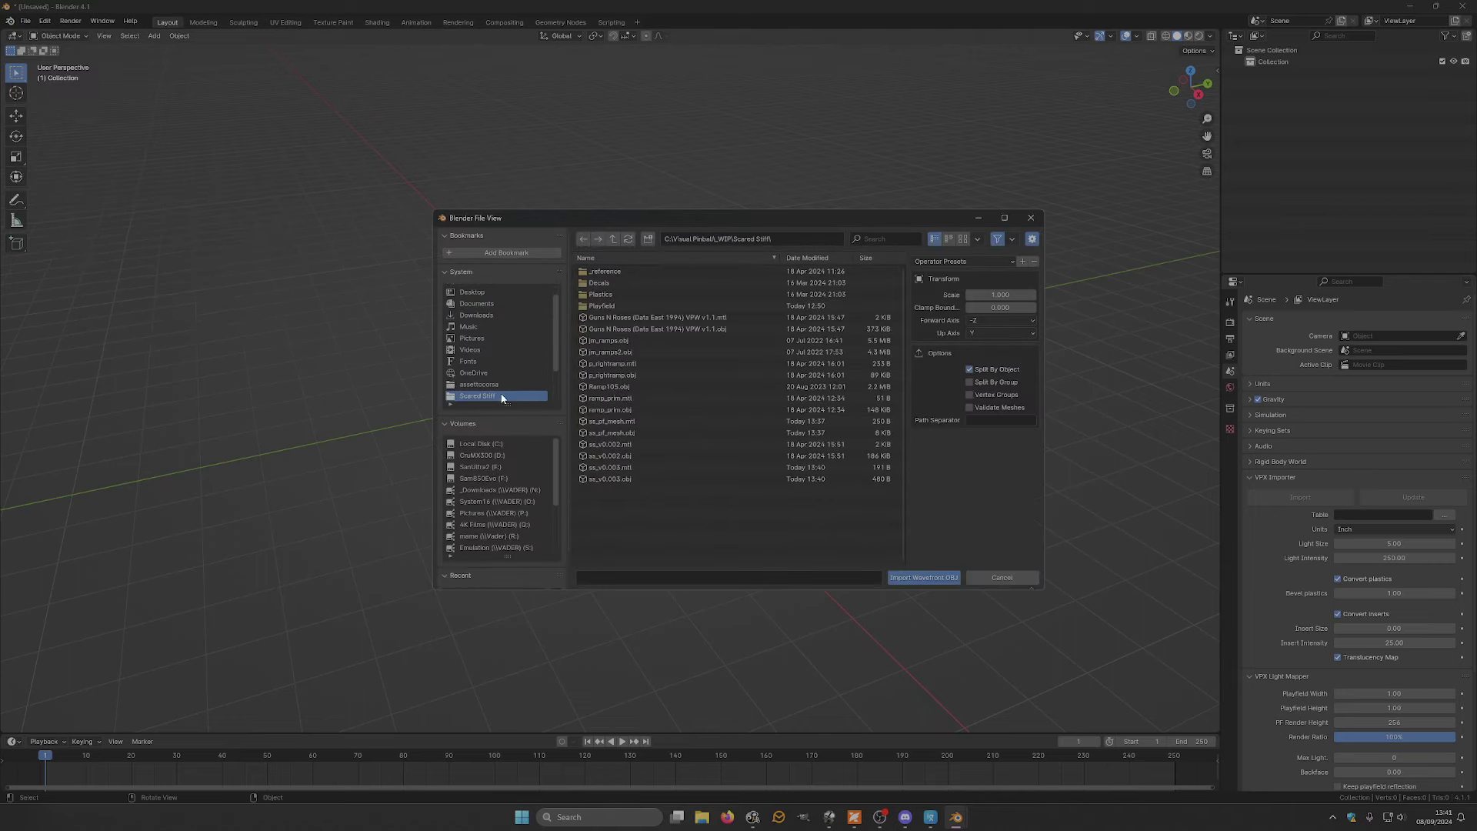
double_click(634, 477)
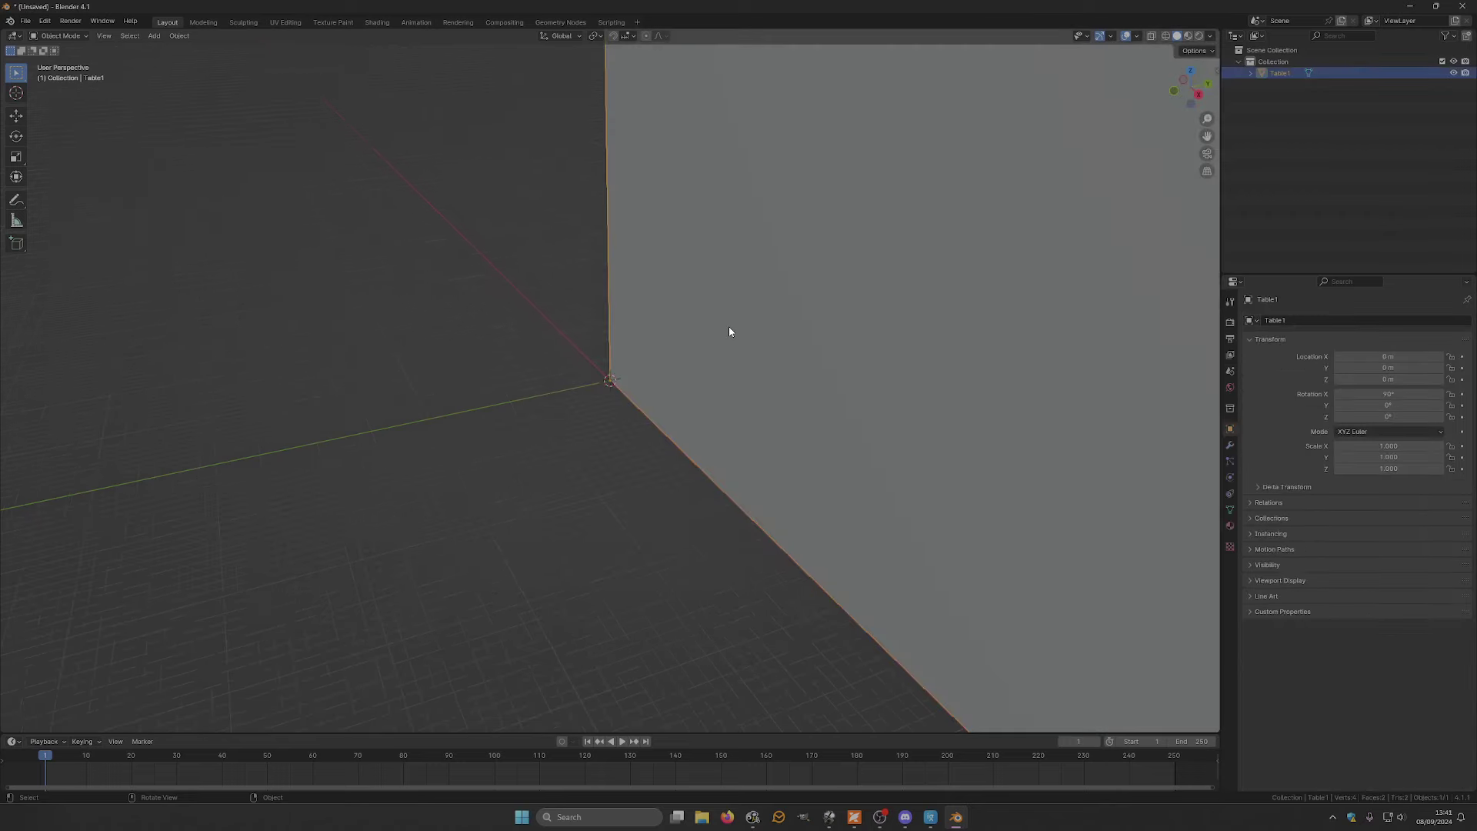
- Set the viewport's Clip End to 100000 m in the sidebar View settings
left_click_drag(1211, 83, 923, 223)
left_click(1218, 71)
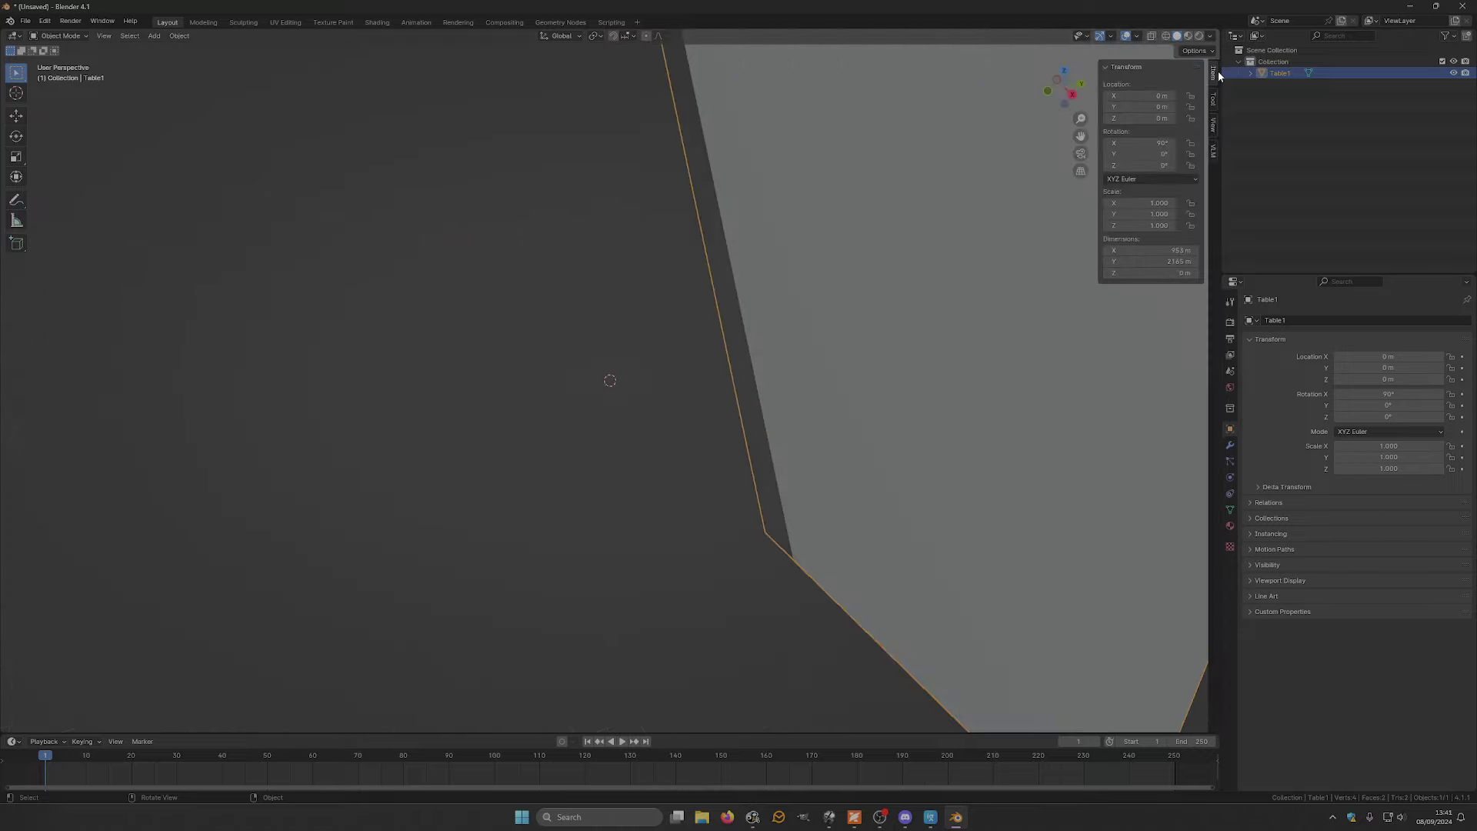
left_click(1214, 126)
double_click(1186, 108)
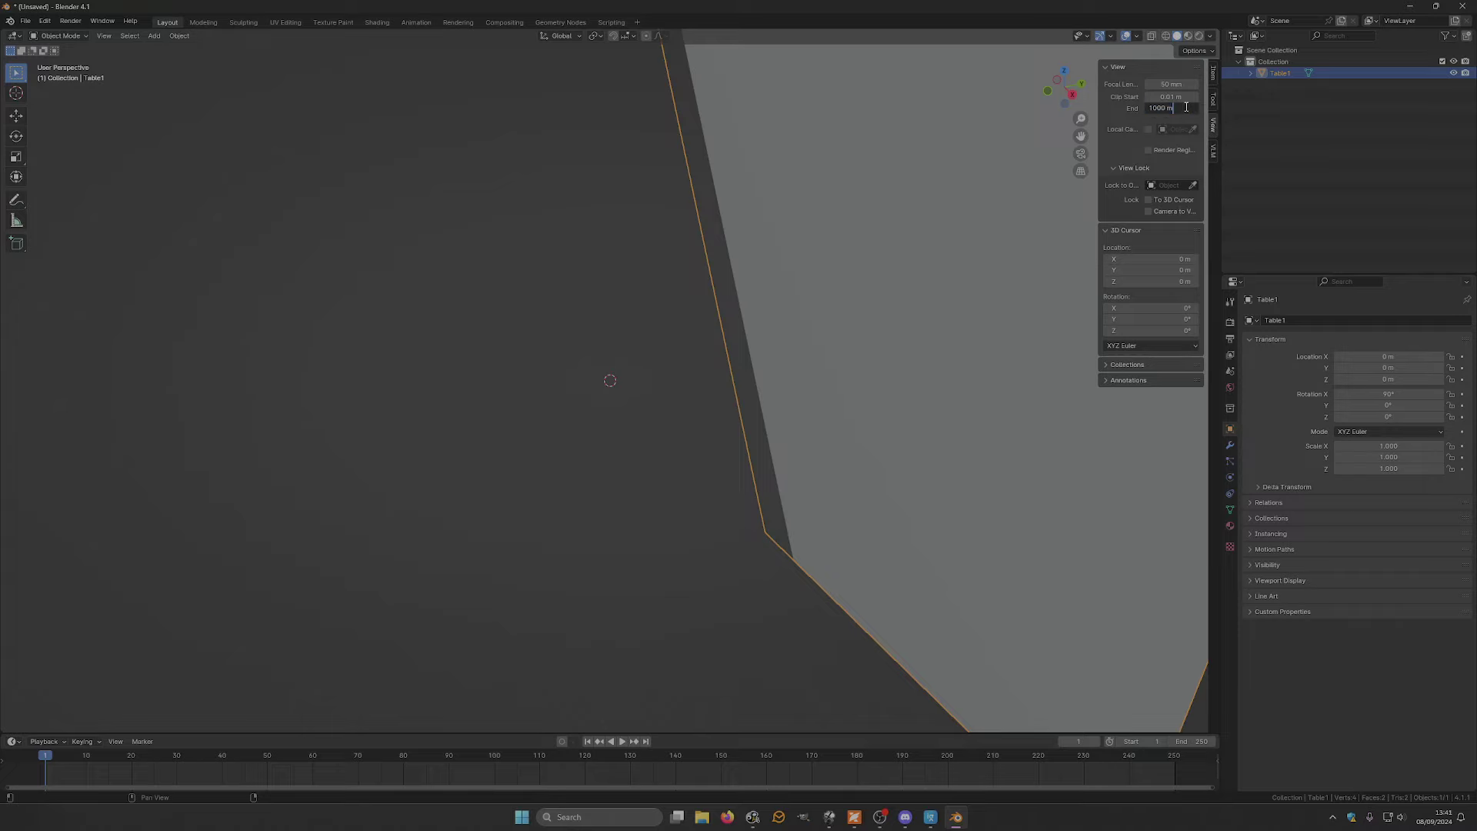
key("BackSpace")
key("BackSpace")
type("00")
key("Return")
- Frame the table plane in front view and split the viewport into two areas
scroll(841, 274, "down", 4)
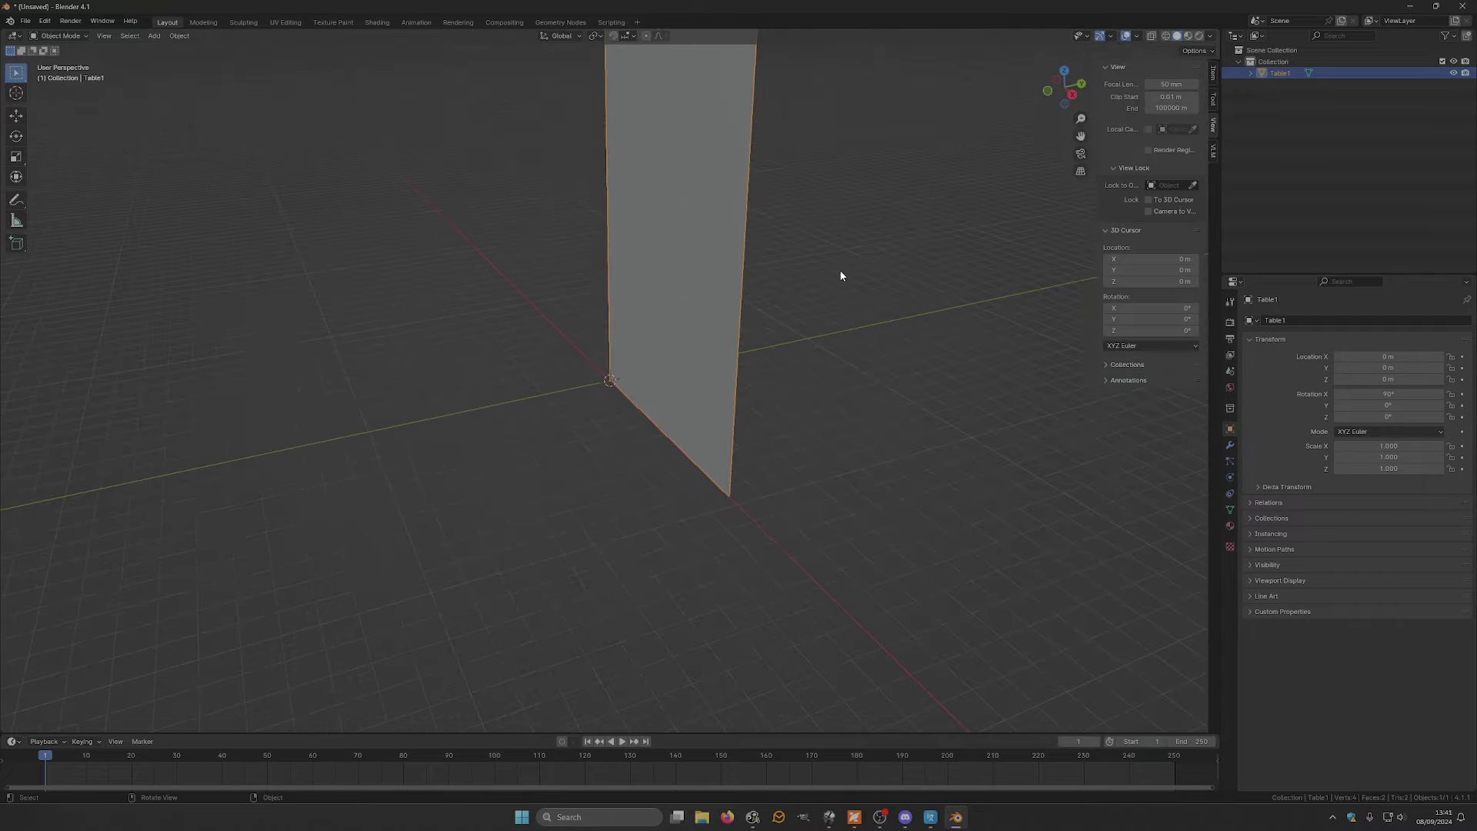
left_click(1048, 92)
left_click_drag(1081, 136, 1140, 400)
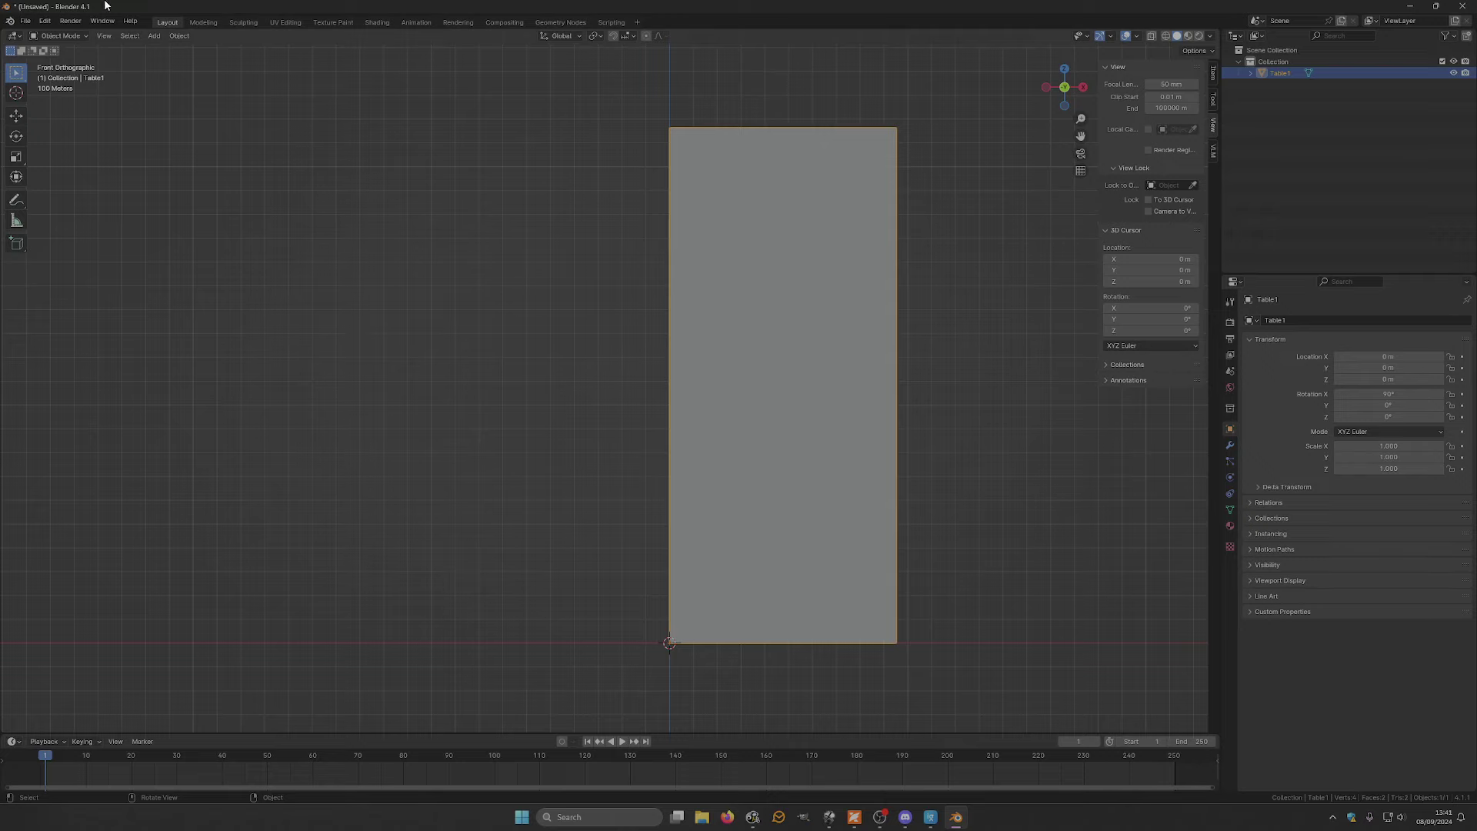
left_click_drag(4, 29, 295, 56)
- Turn the new left area into a widened Shader Editor showing Table1's material nodes
left_click(14, 35)
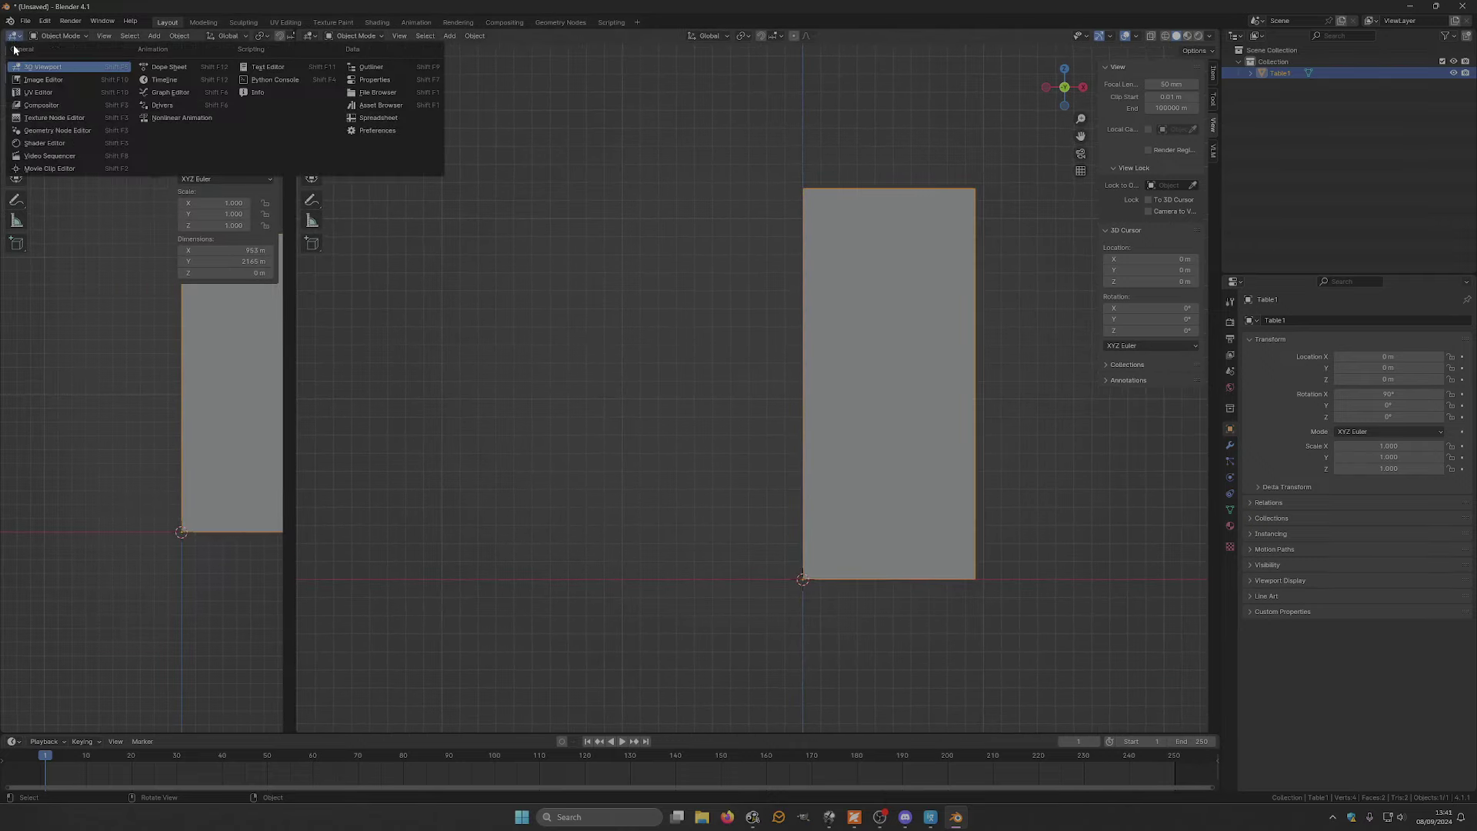
left_click(50, 147)
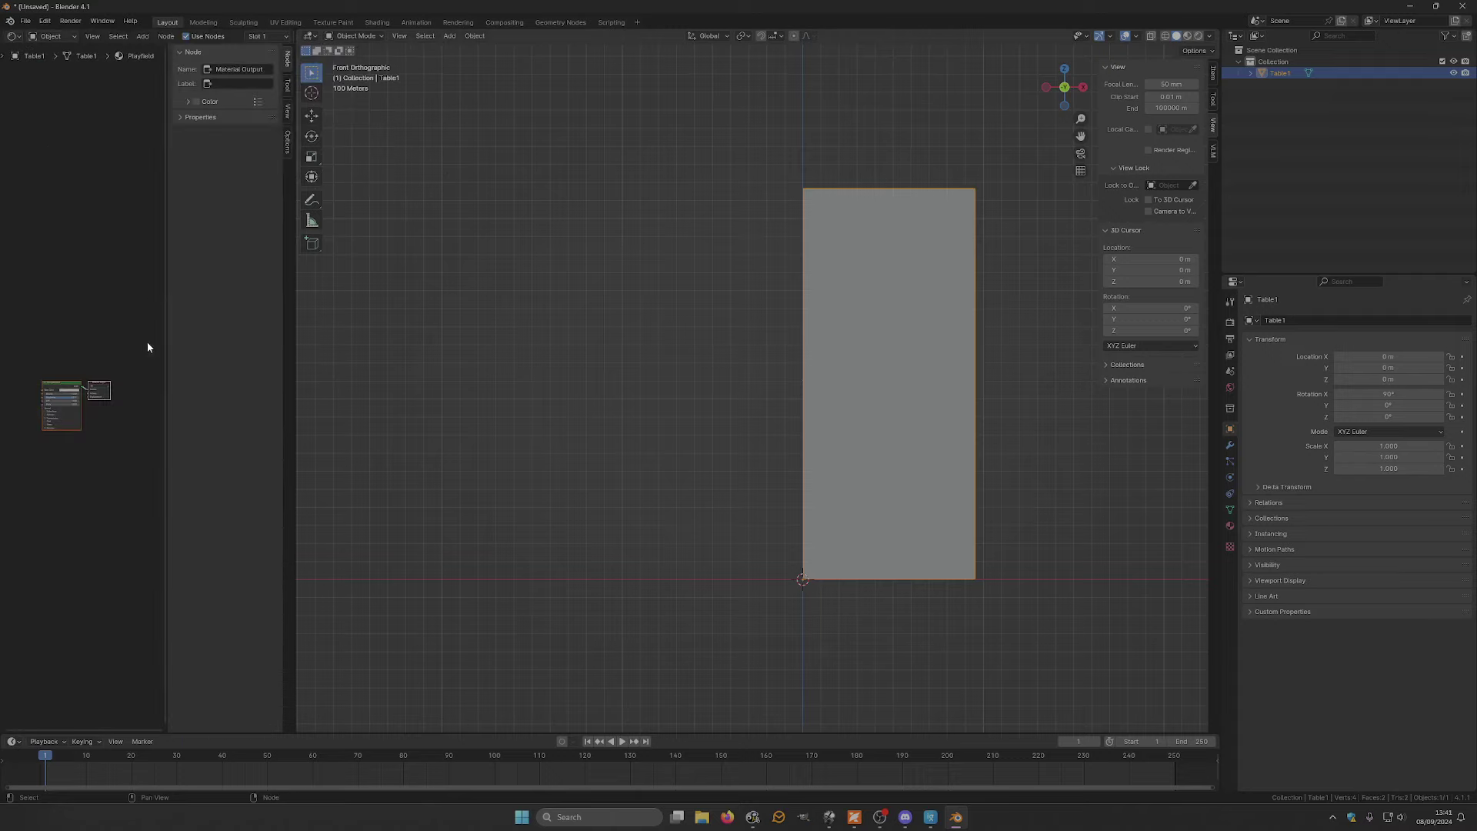
left_click_drag(296, 314, 454, 315)
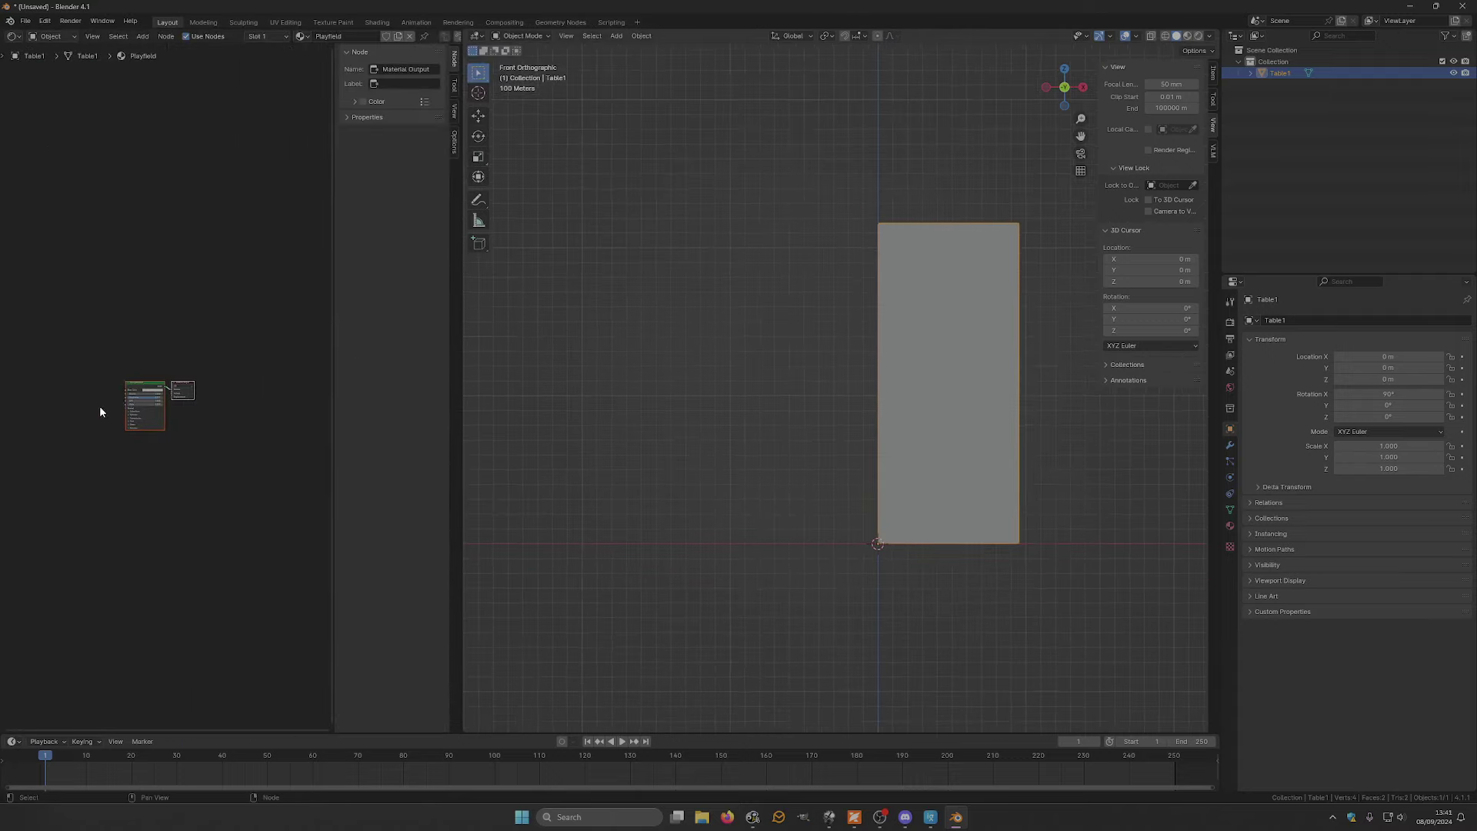
scroll(99, 405, "up", 5)
left_click_drag(187, 324, 256, 302)
middle_click_drag(114, 329, 196, 291)
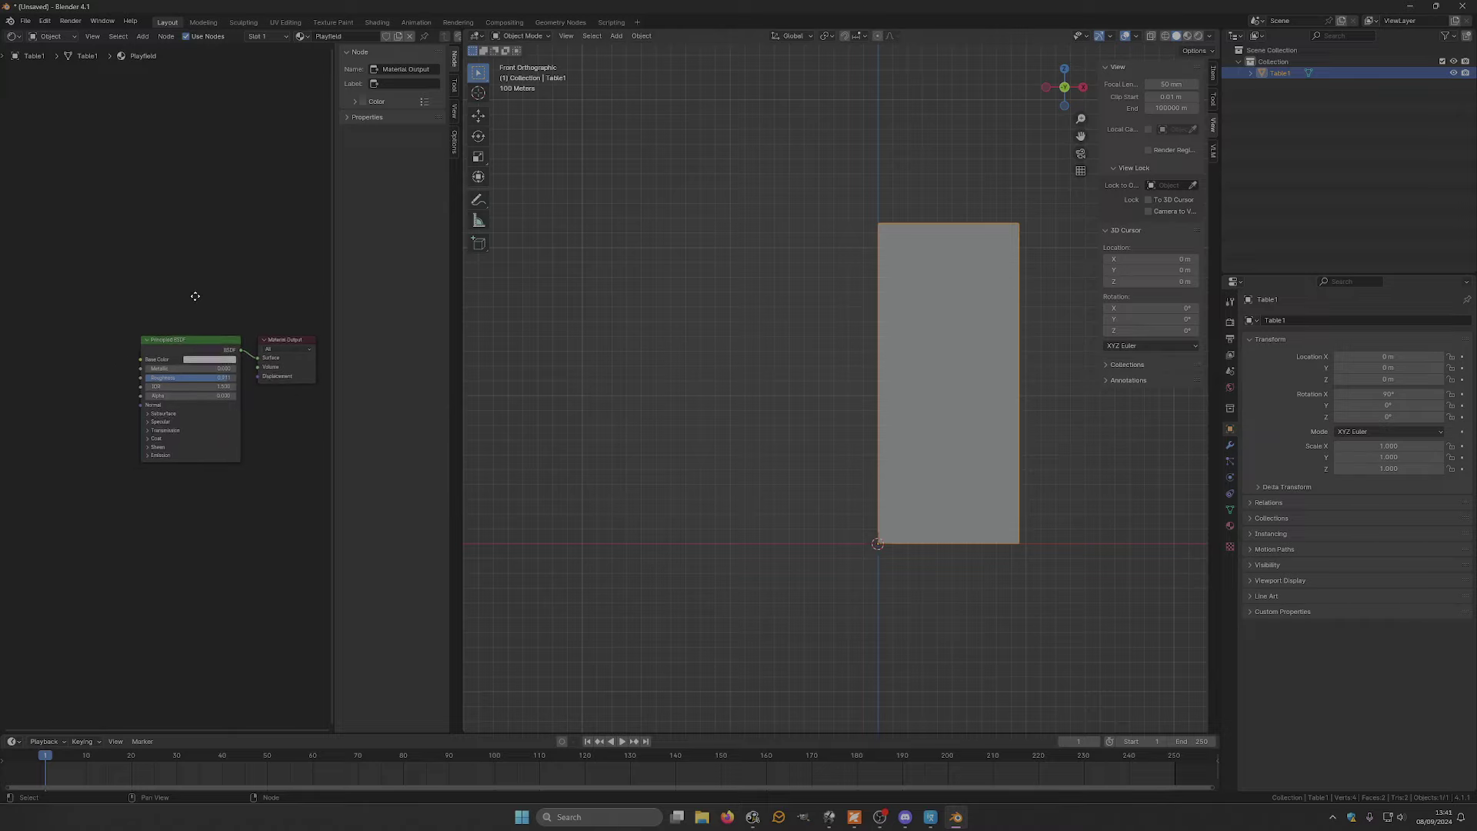
- Add an Image Texture node and link its Color to the Principled BSDF Base Color
left_click(143, 37)
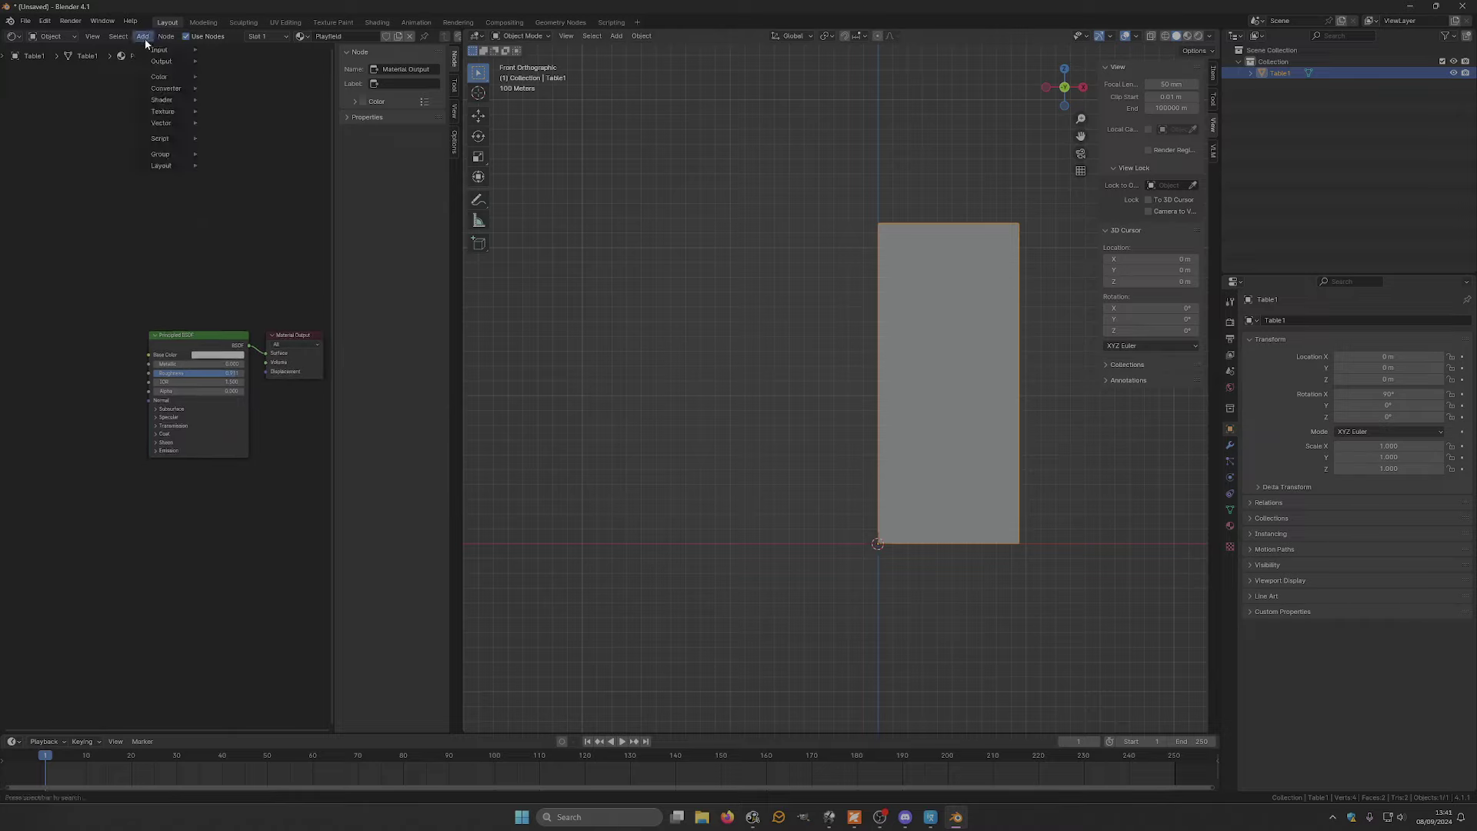
mouse_move(164, 116)
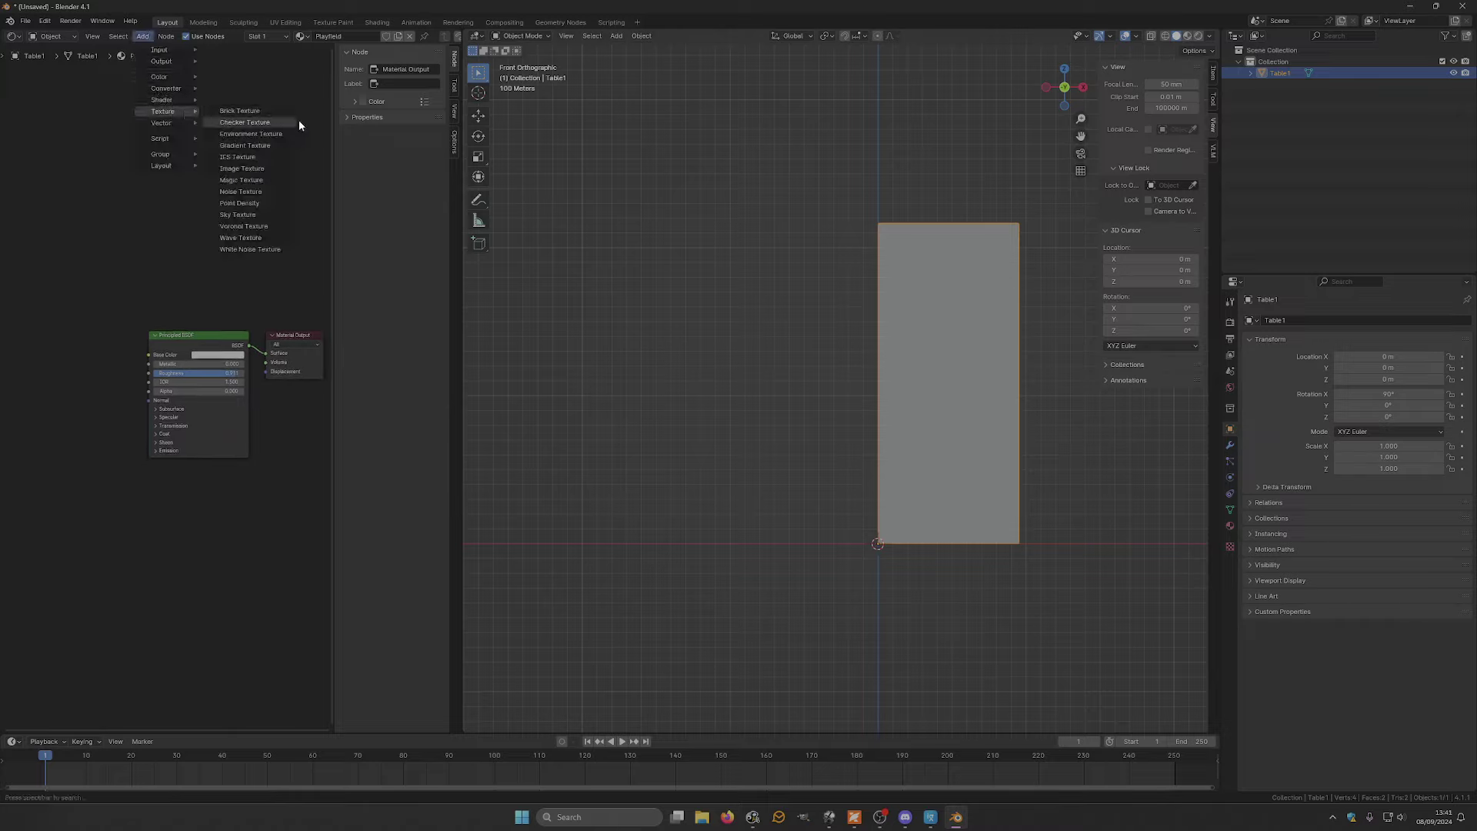
left_click(271, 169)
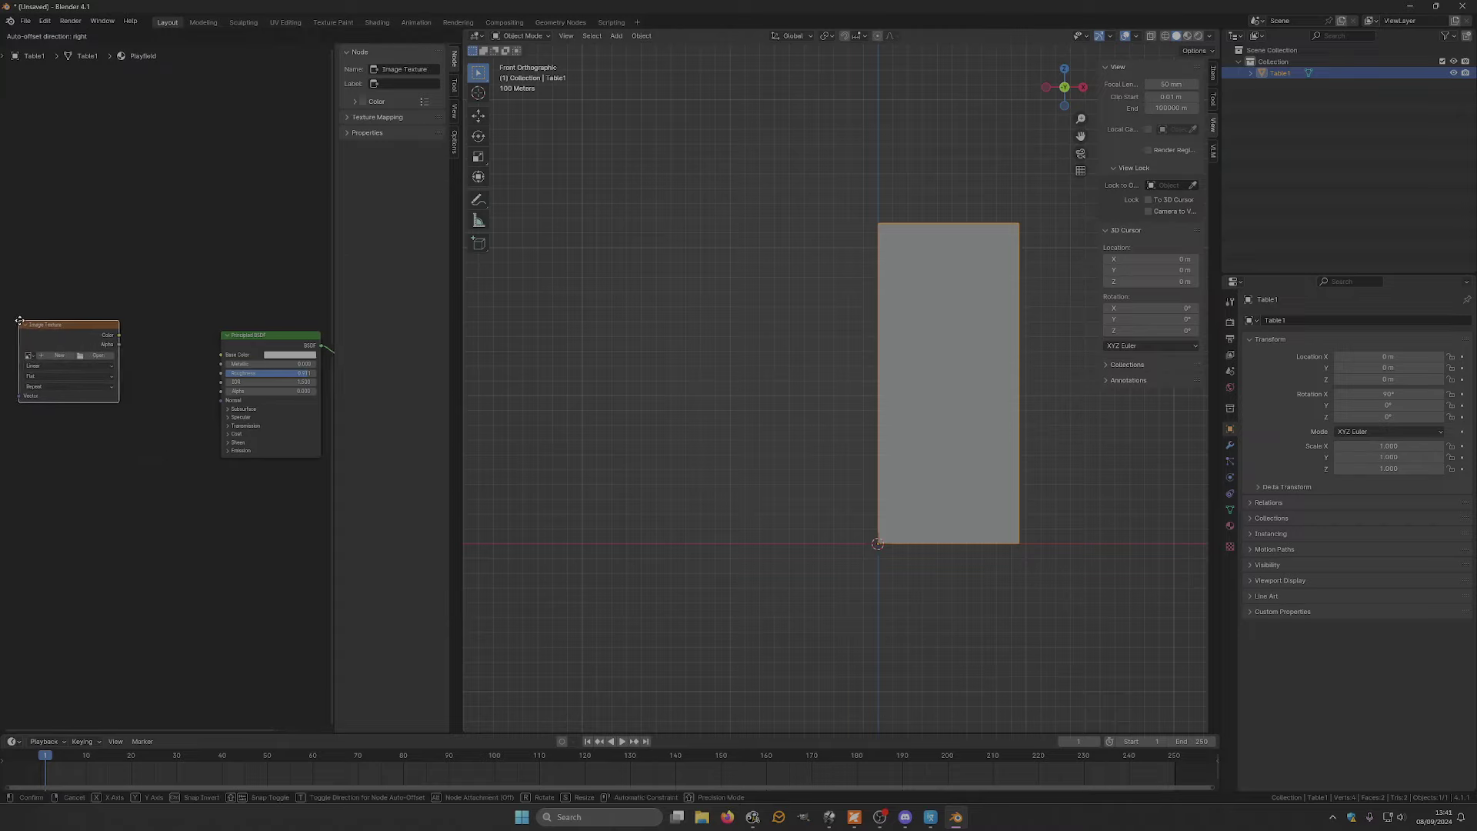
left_click(90, 327)
left_click_drag(187, 340, 224, 391)
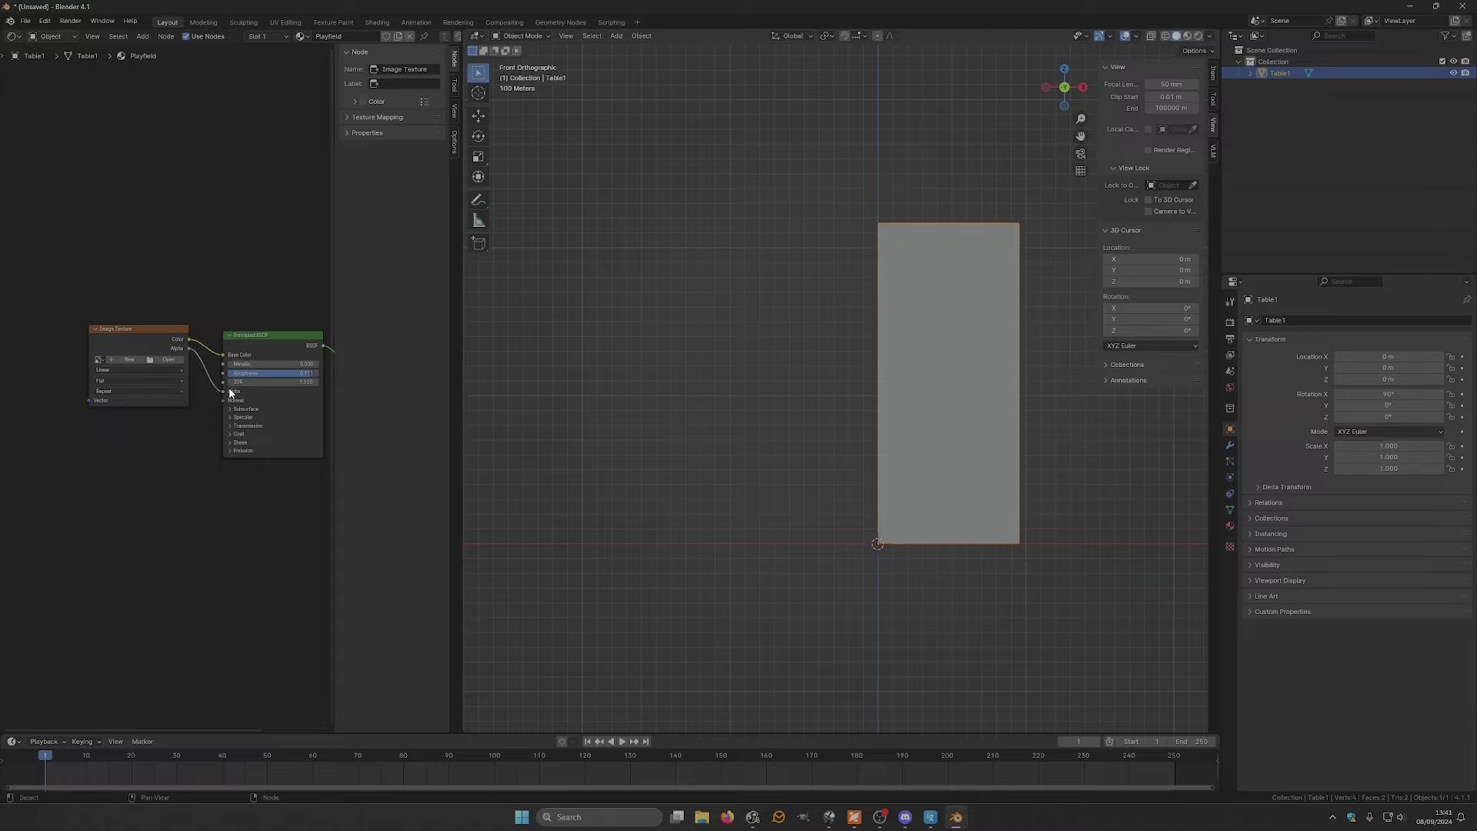
- Load ps_ss.webp from the Scared Stiff Playfield folder into the Image Texture node
left_click(160, 359)
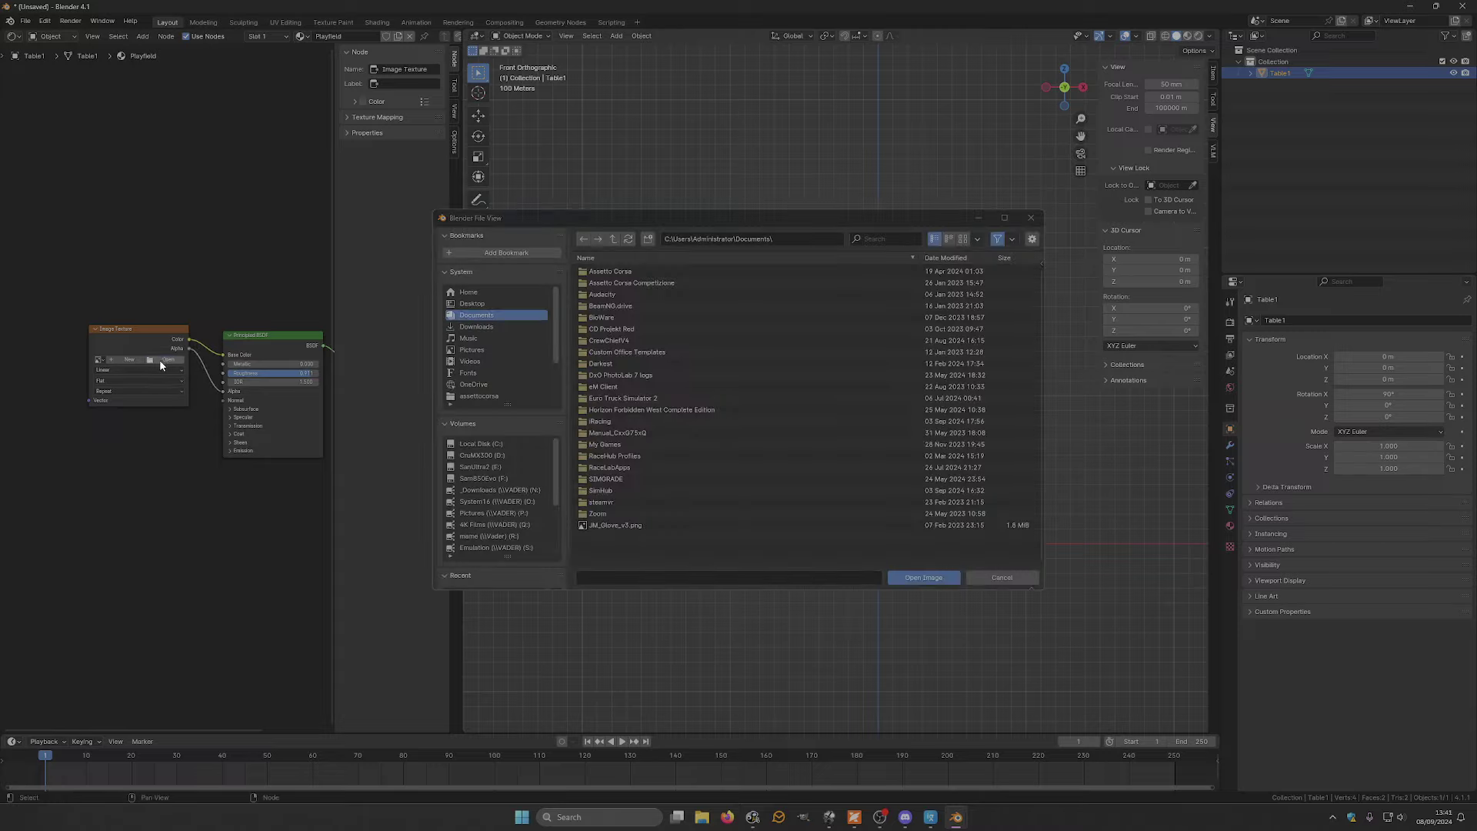
left_click(484, 396)
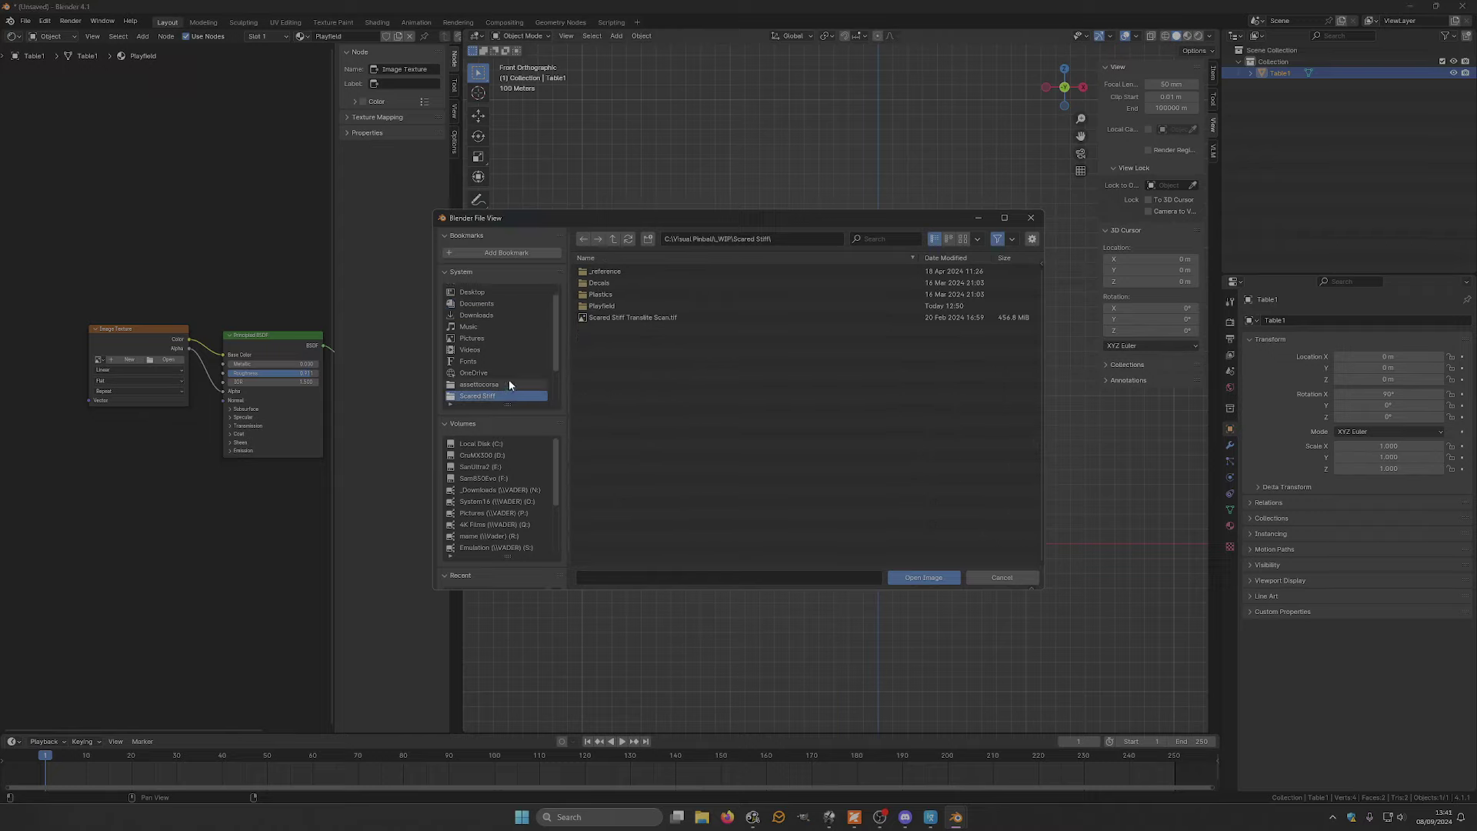
double_click(646, 314)
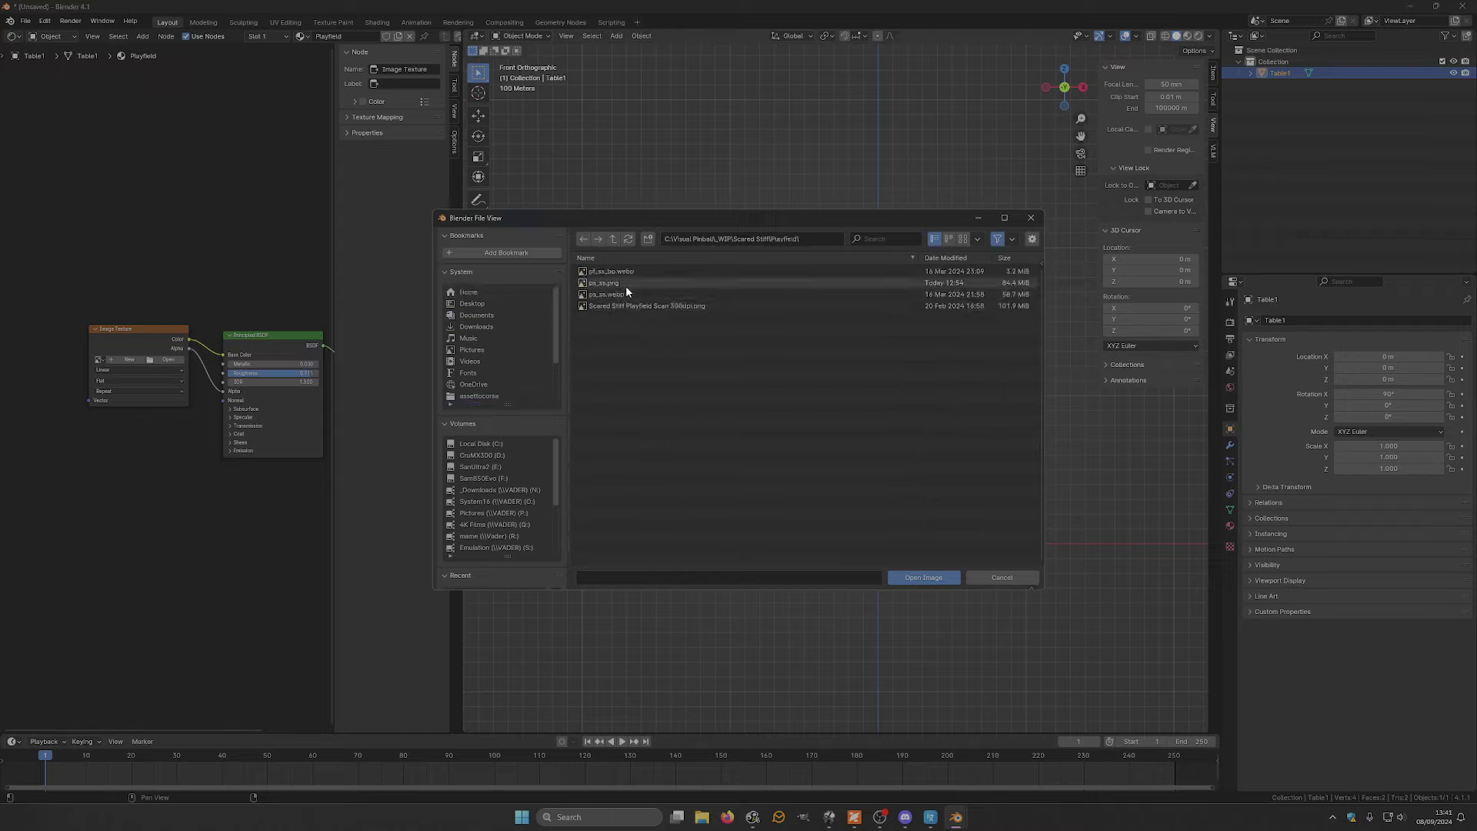
left_click(629, 296)
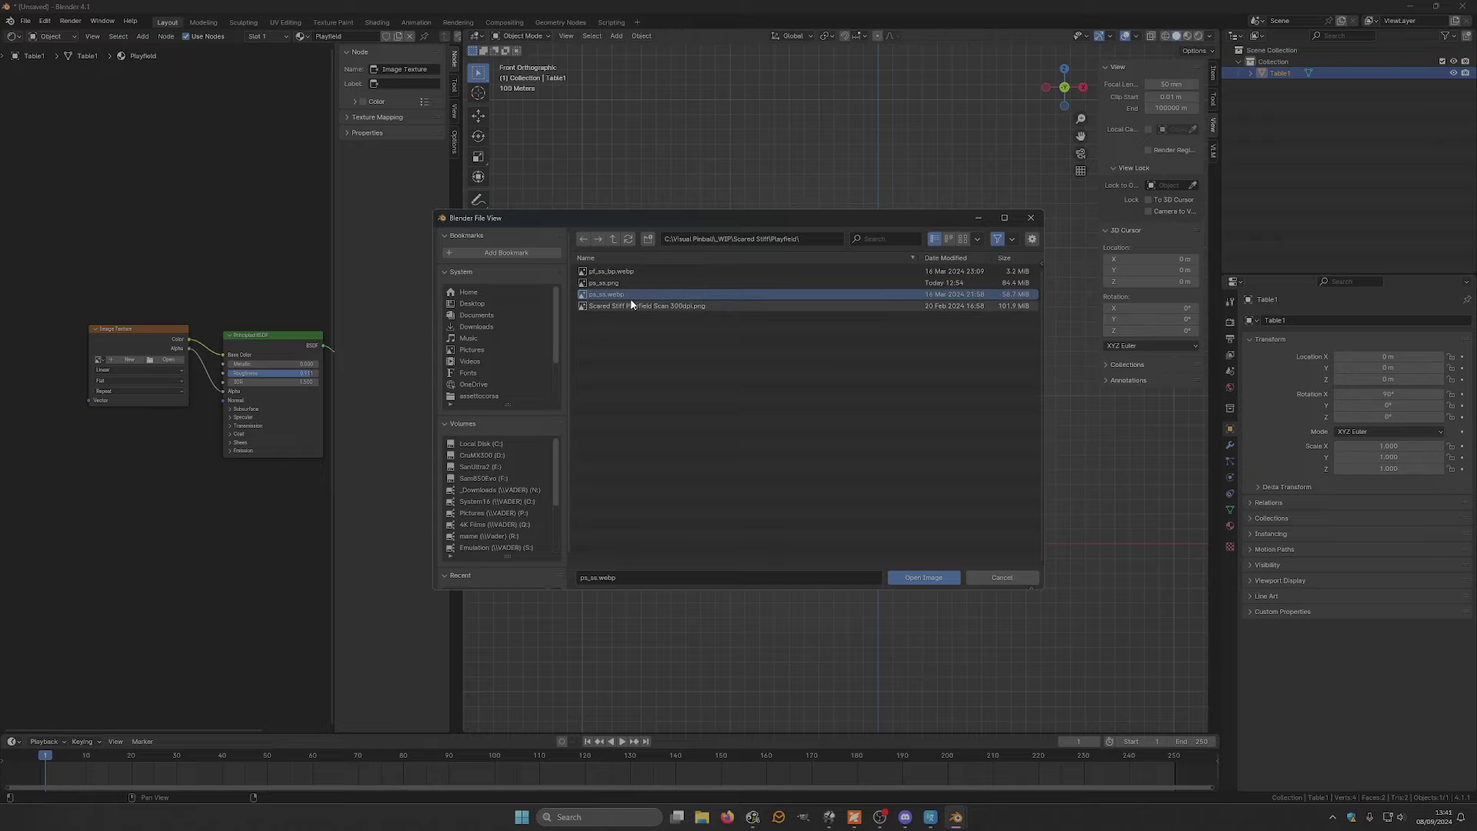
double_click(634, 298)
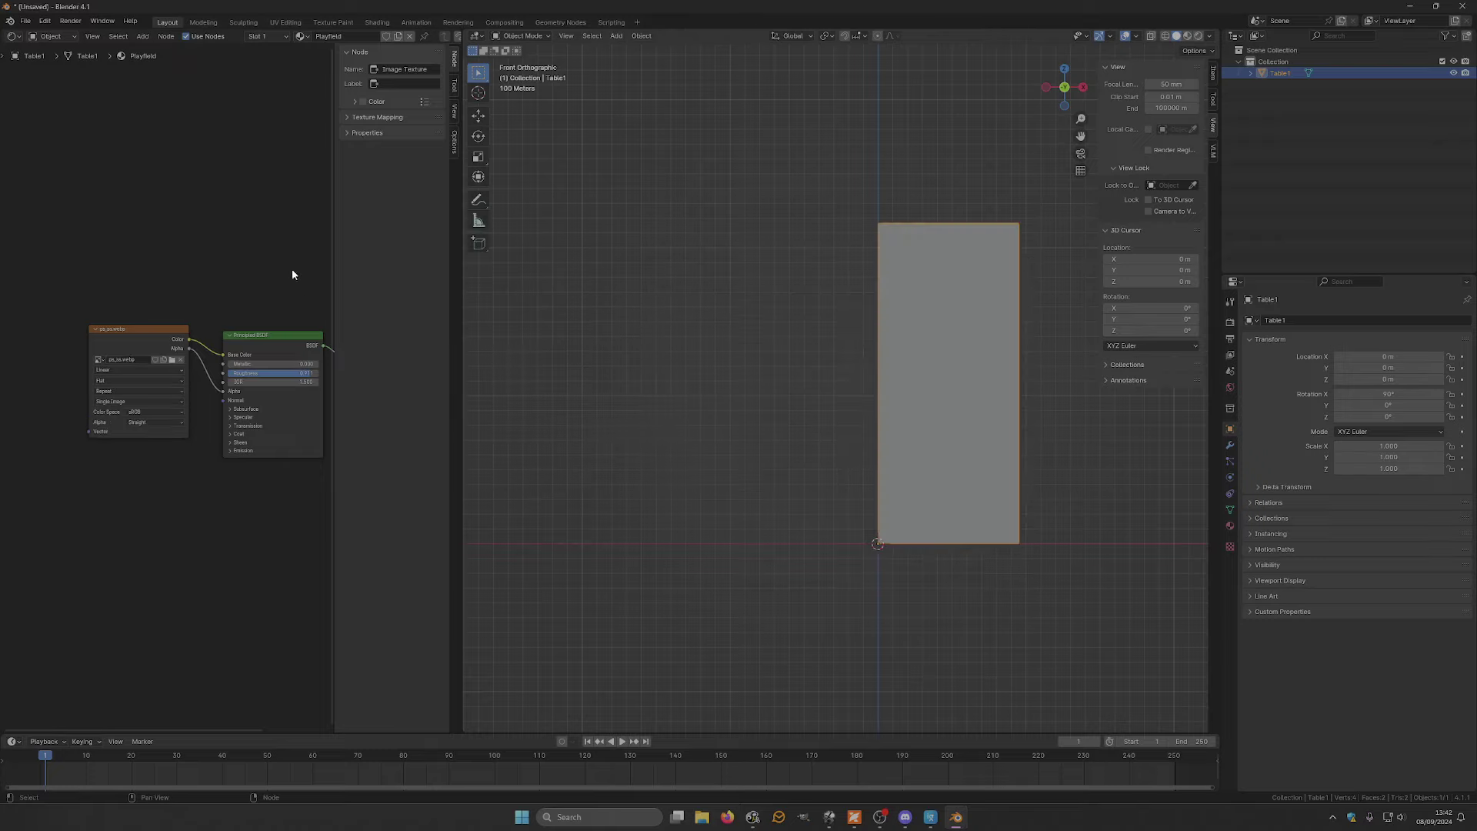
- Switch the left area to an Image Editor, widen the 3D viewport and reselect the playfield plane
left_click(14, 36)
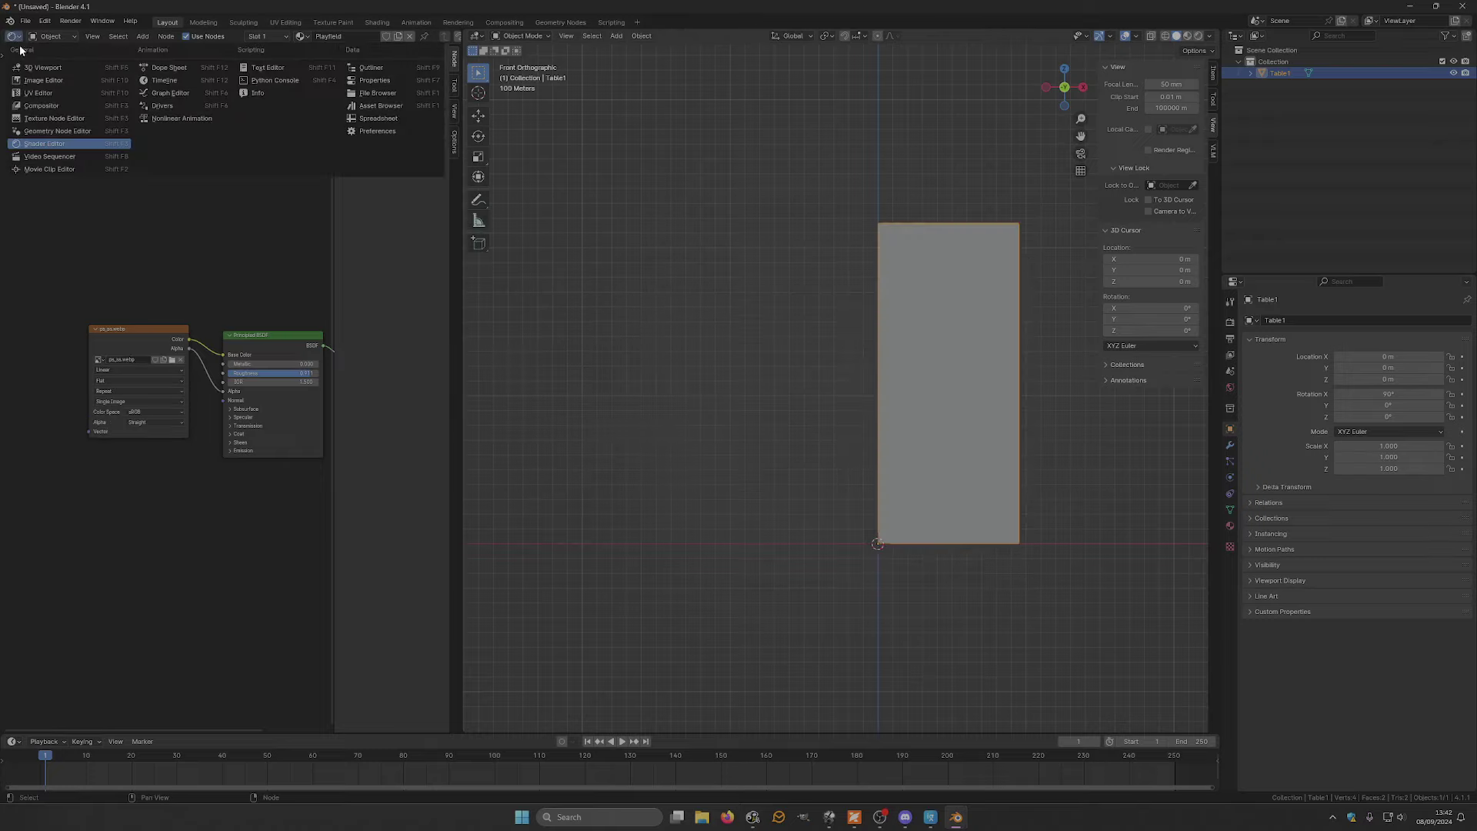
left_click(32, 94)
left_click_drag(461, 324, 397, 323)
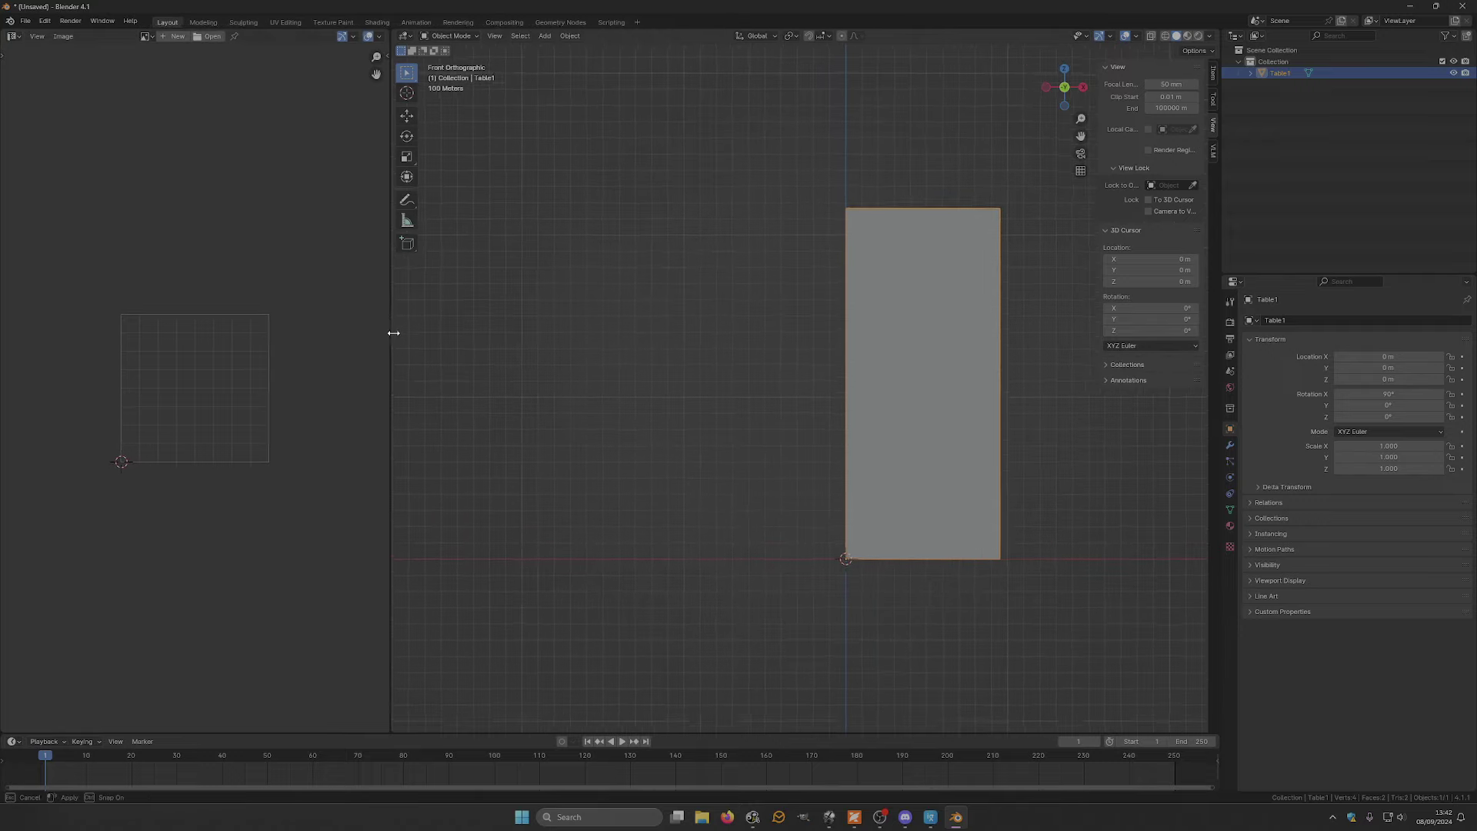
left_click(829, 343)
left_click(922, 349)
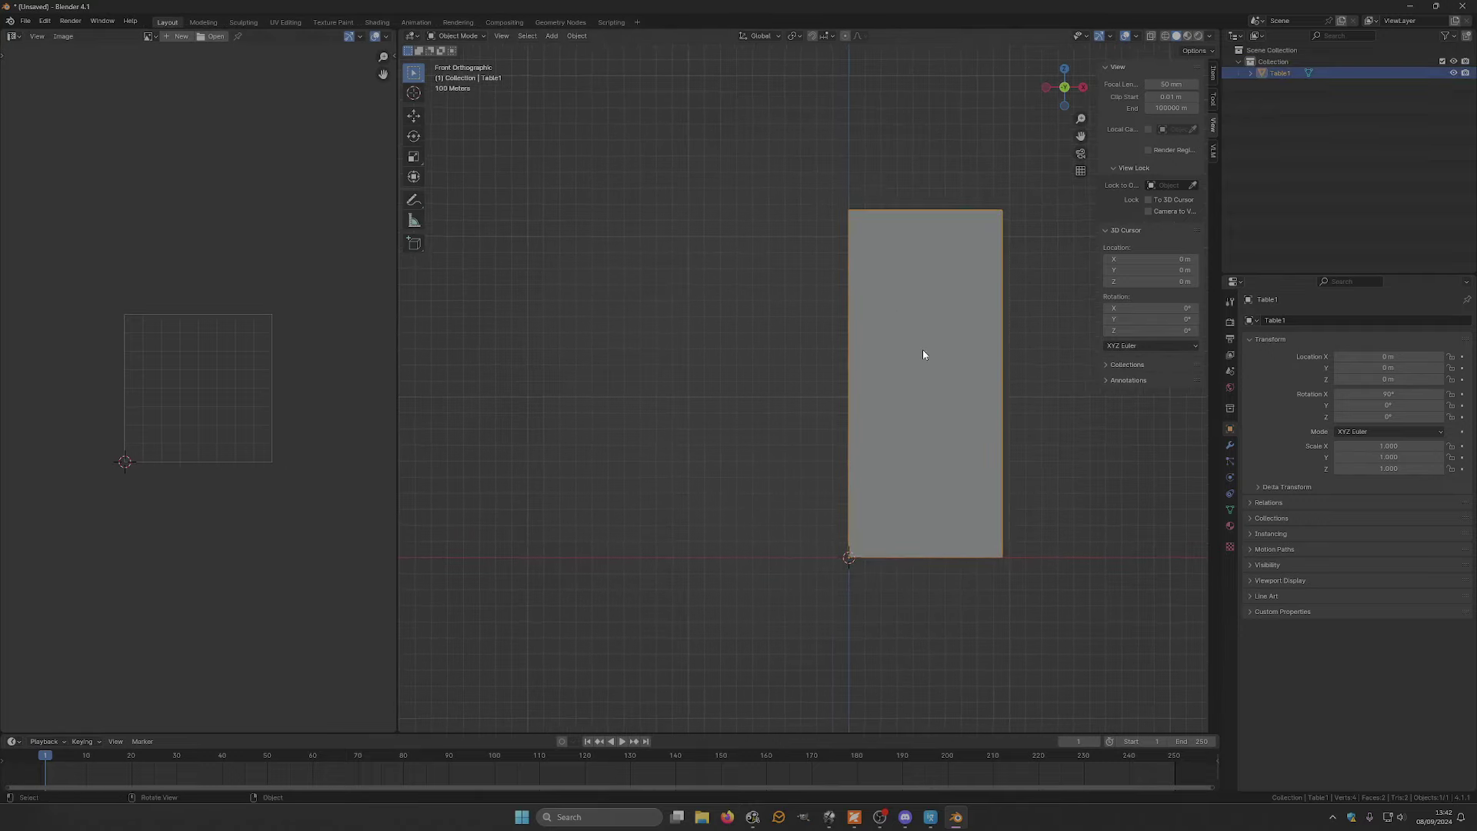
- Show the textured table in Material Preview shading and enter Edit Mode
left_click(1189, 40)
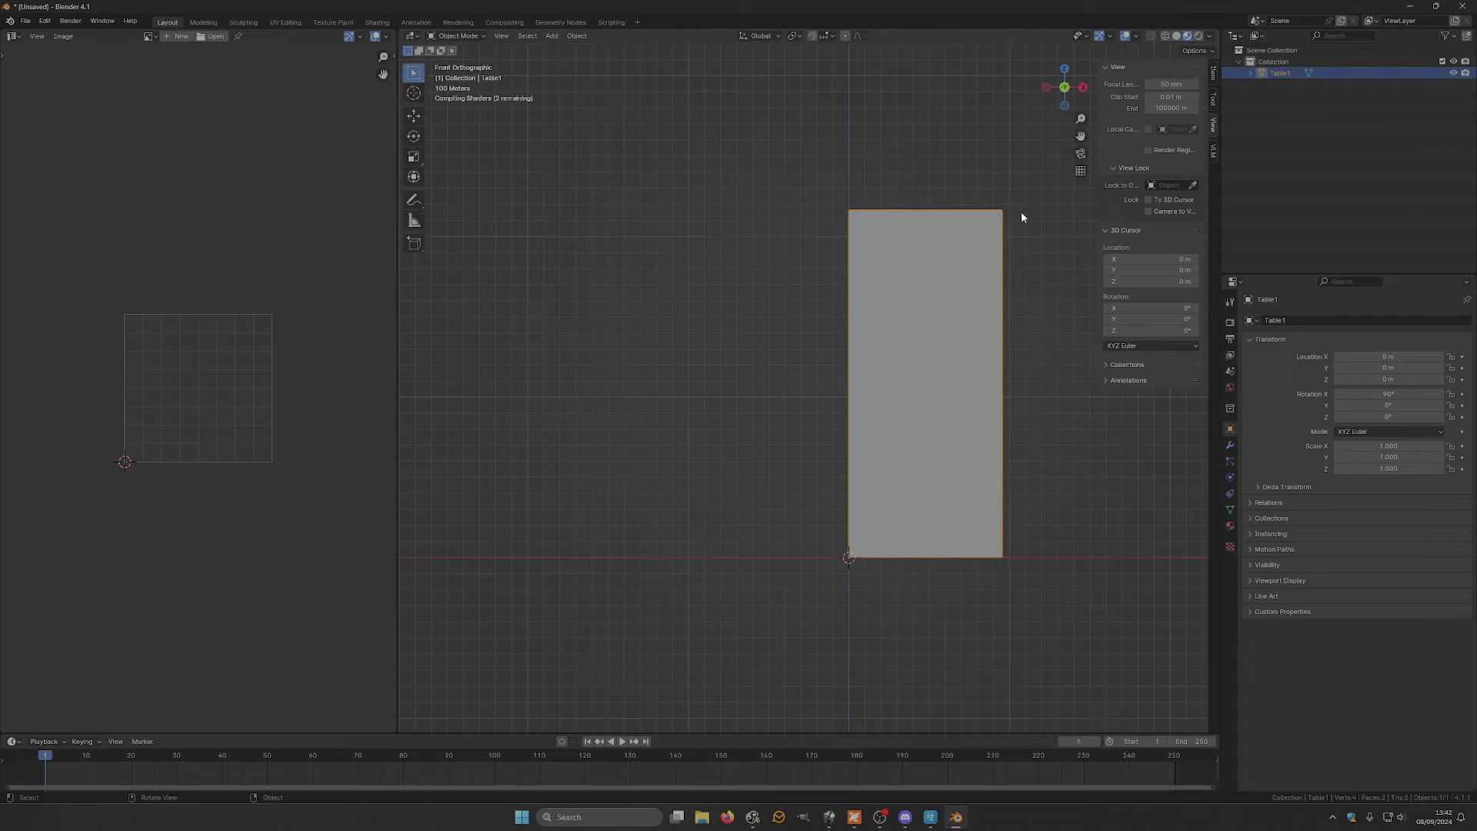
left_click_drag(1081, 137, 938, 147)
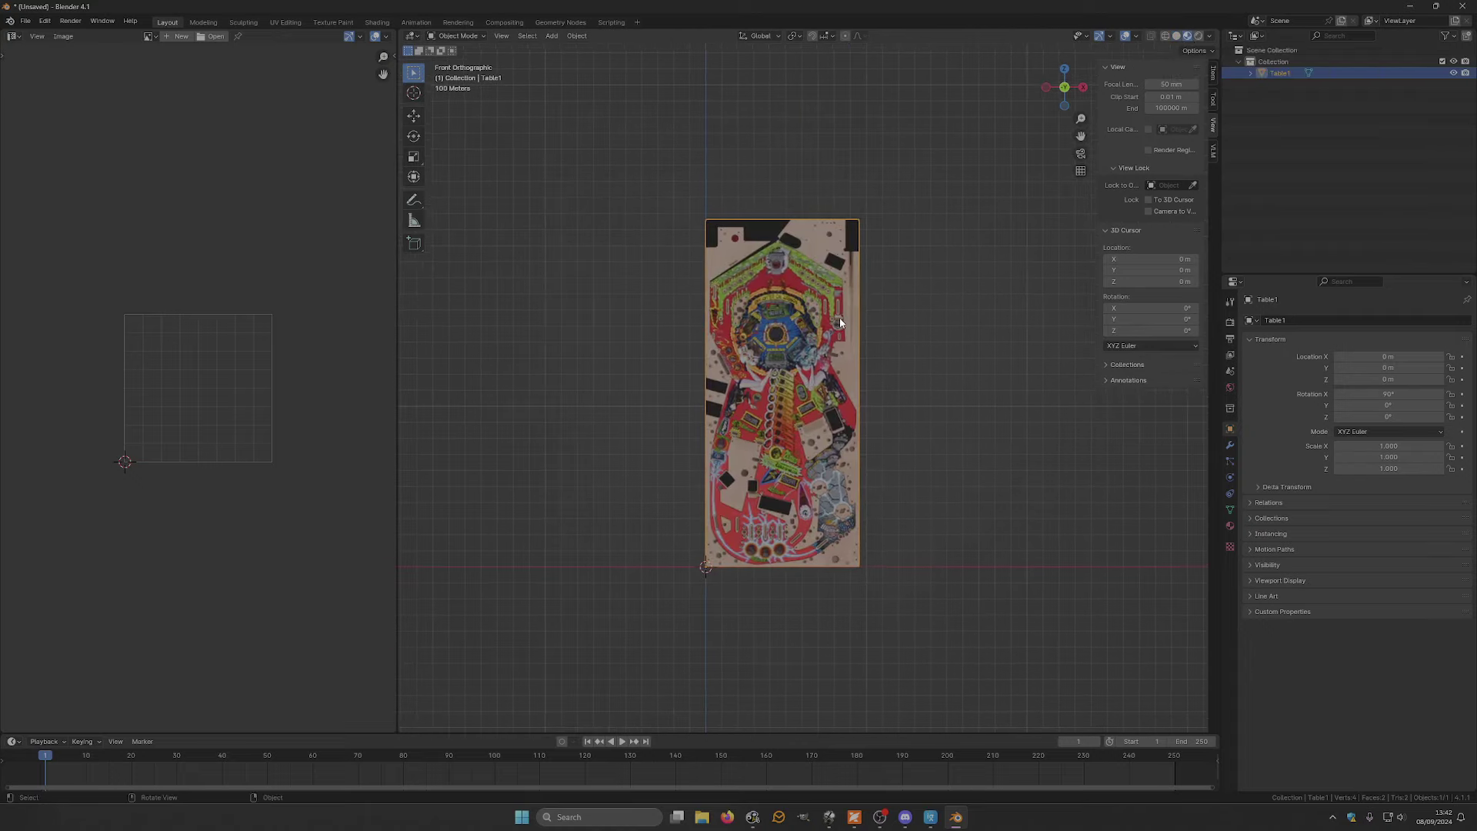
scroll(840, 324, "up", 1)
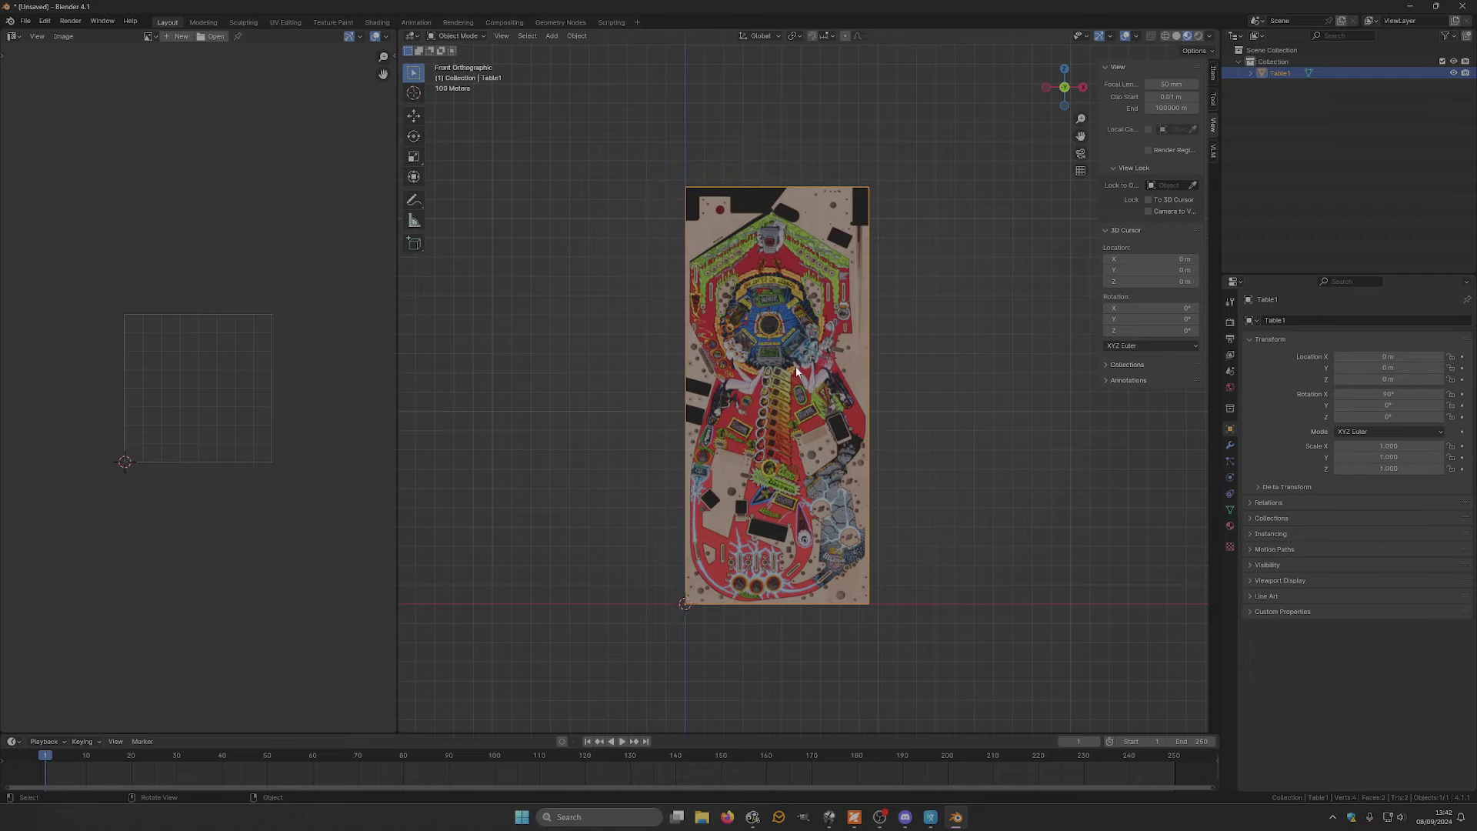
left_click(478, 35)
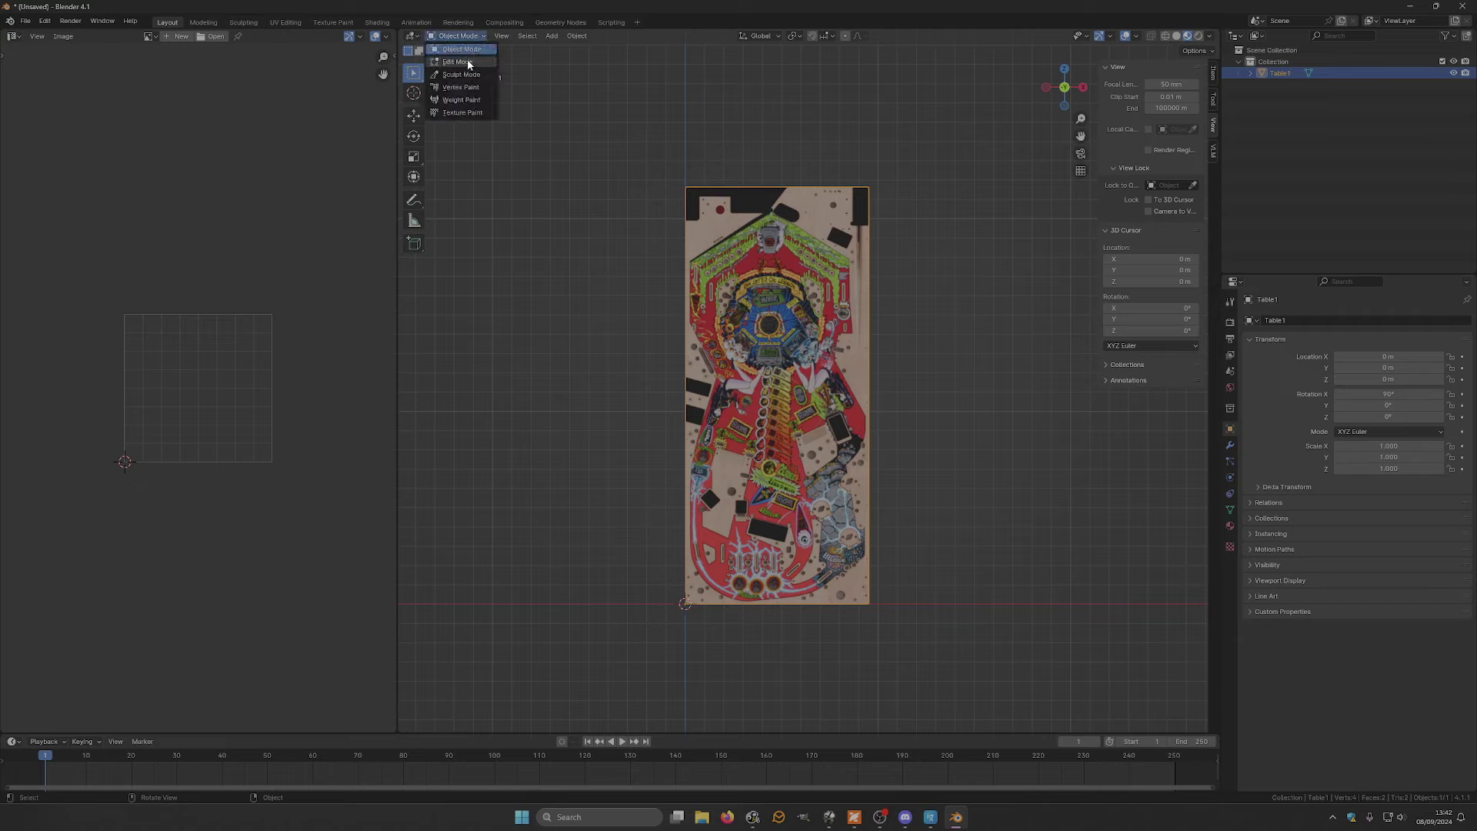
left_click(468, 61)
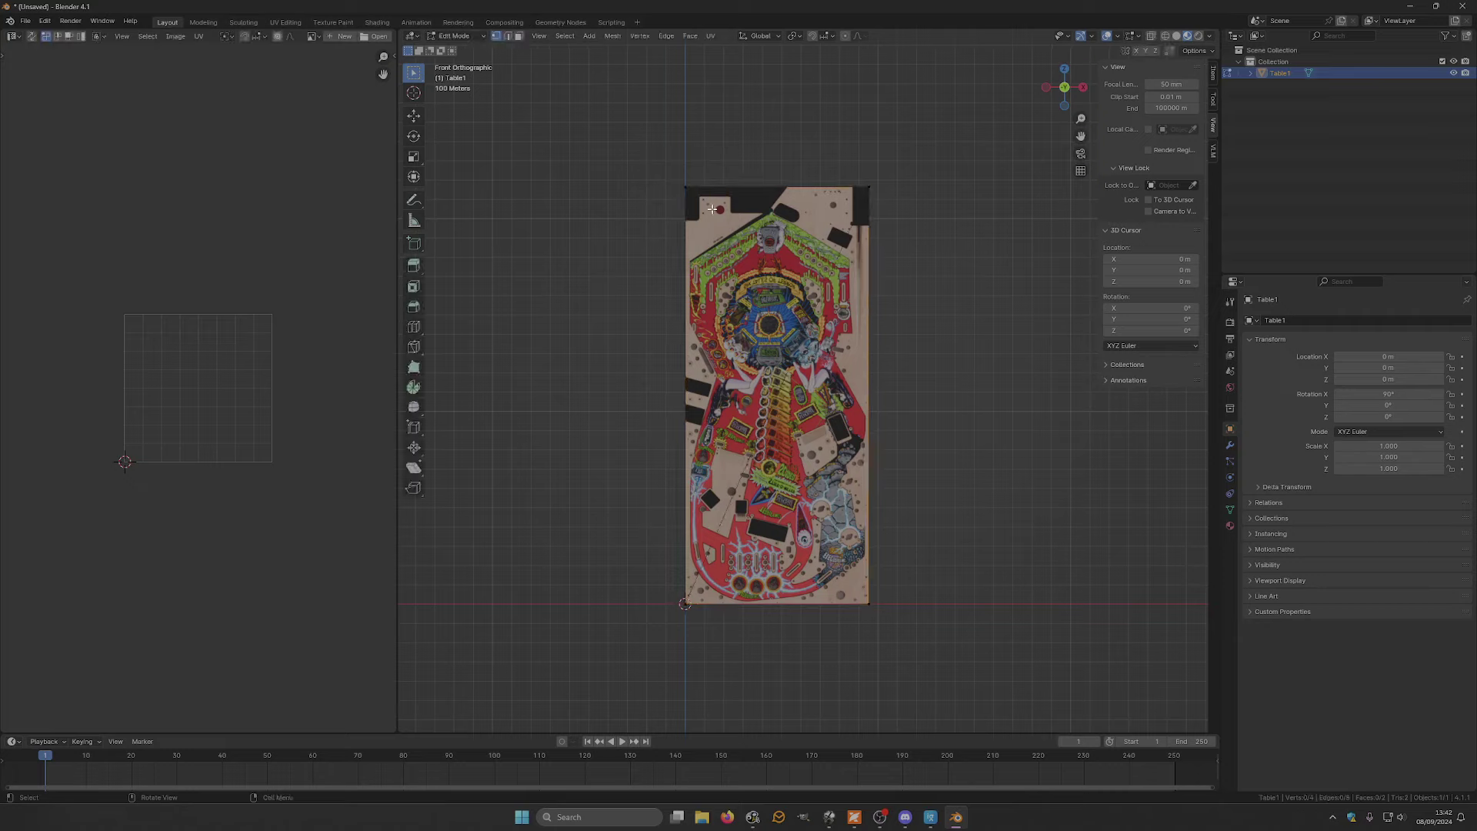
- Select all of Table1's mesh and merge its two triangles into one quad with Tris to Quads
key("a")
scroll(171, 360, "down", 6)
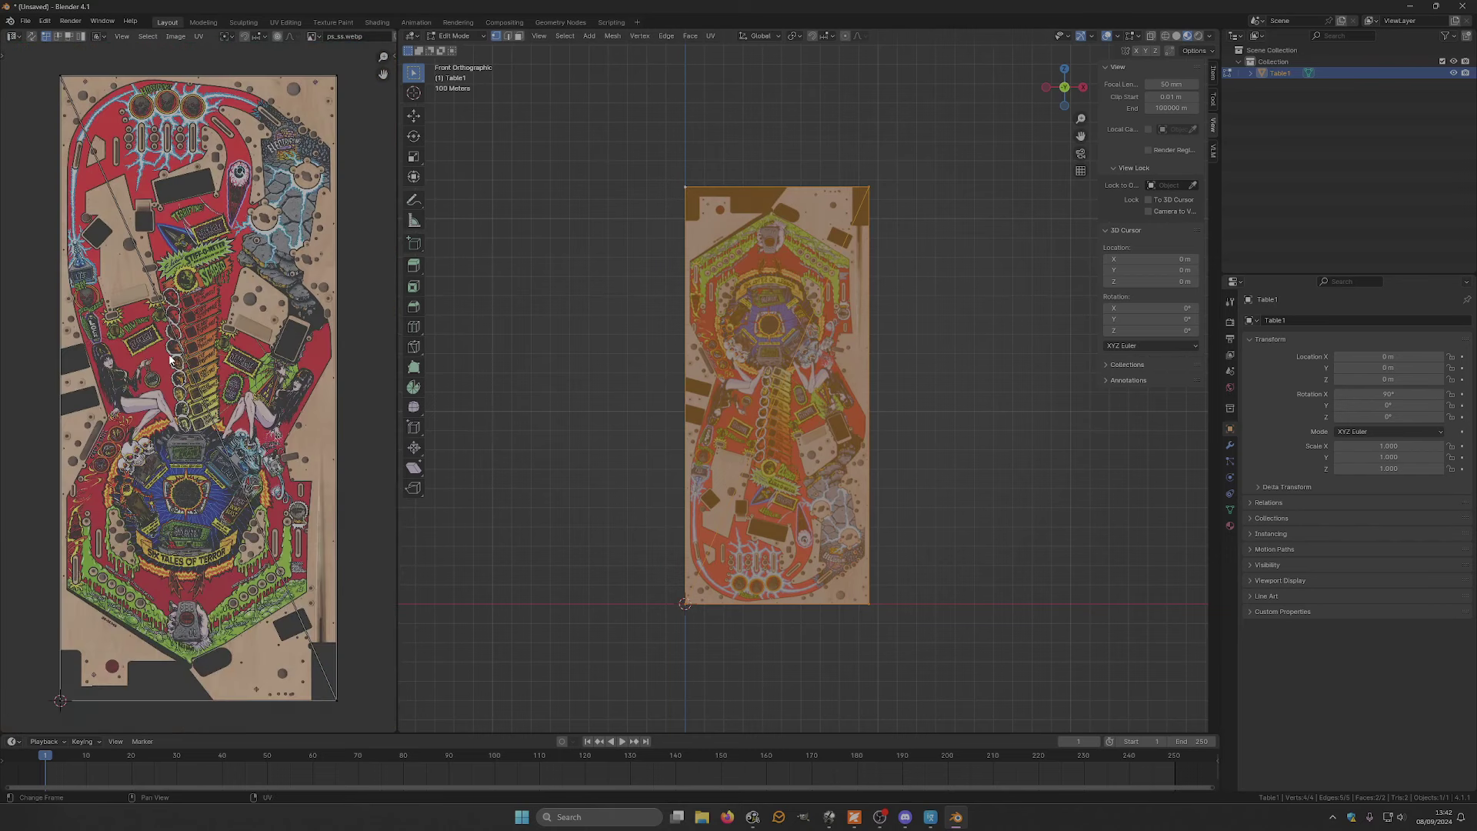
scroll(170, 359, "down", 1)
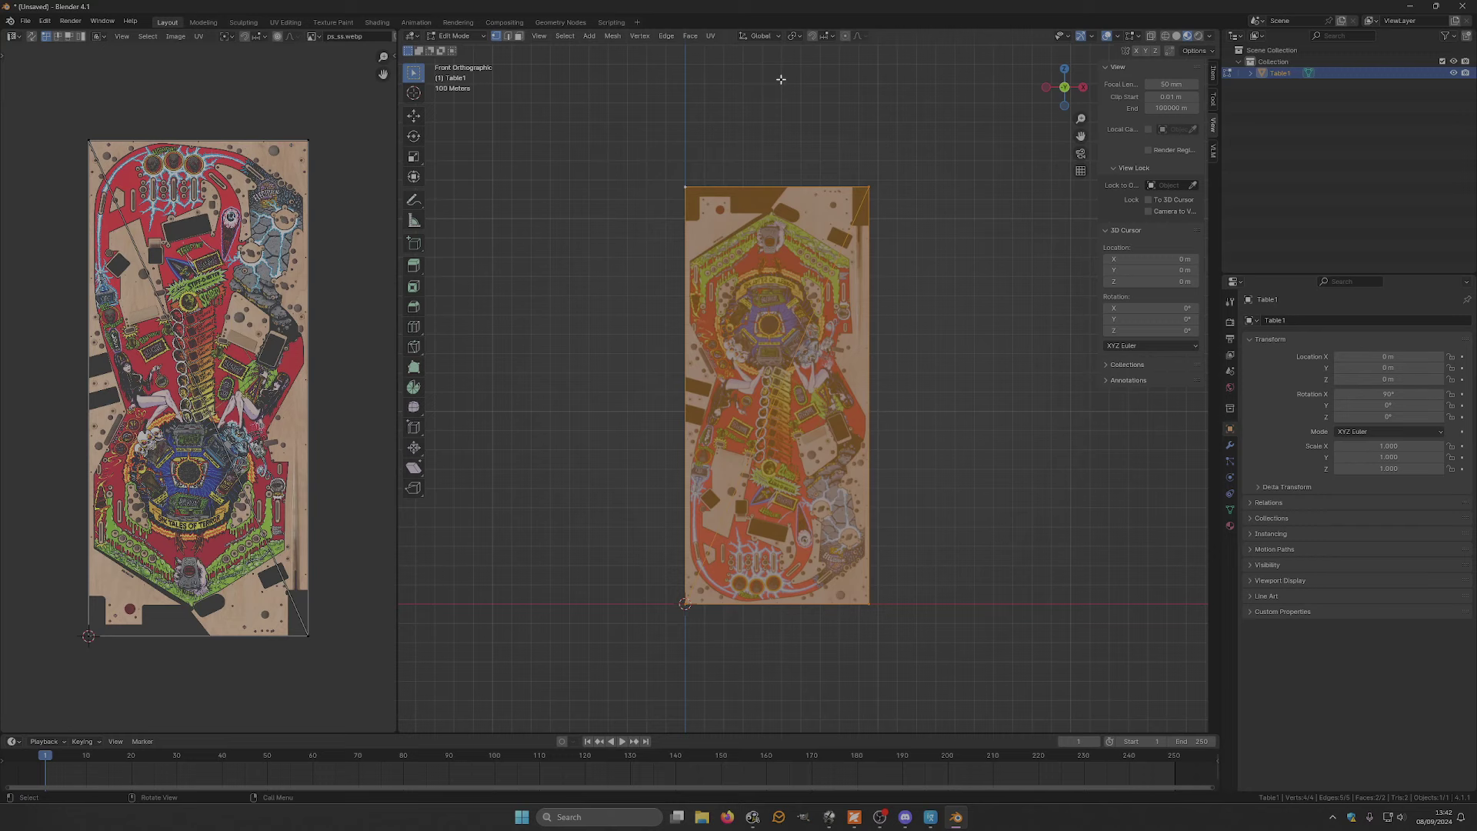
left_click(690, 36)
left_click(690, 36)
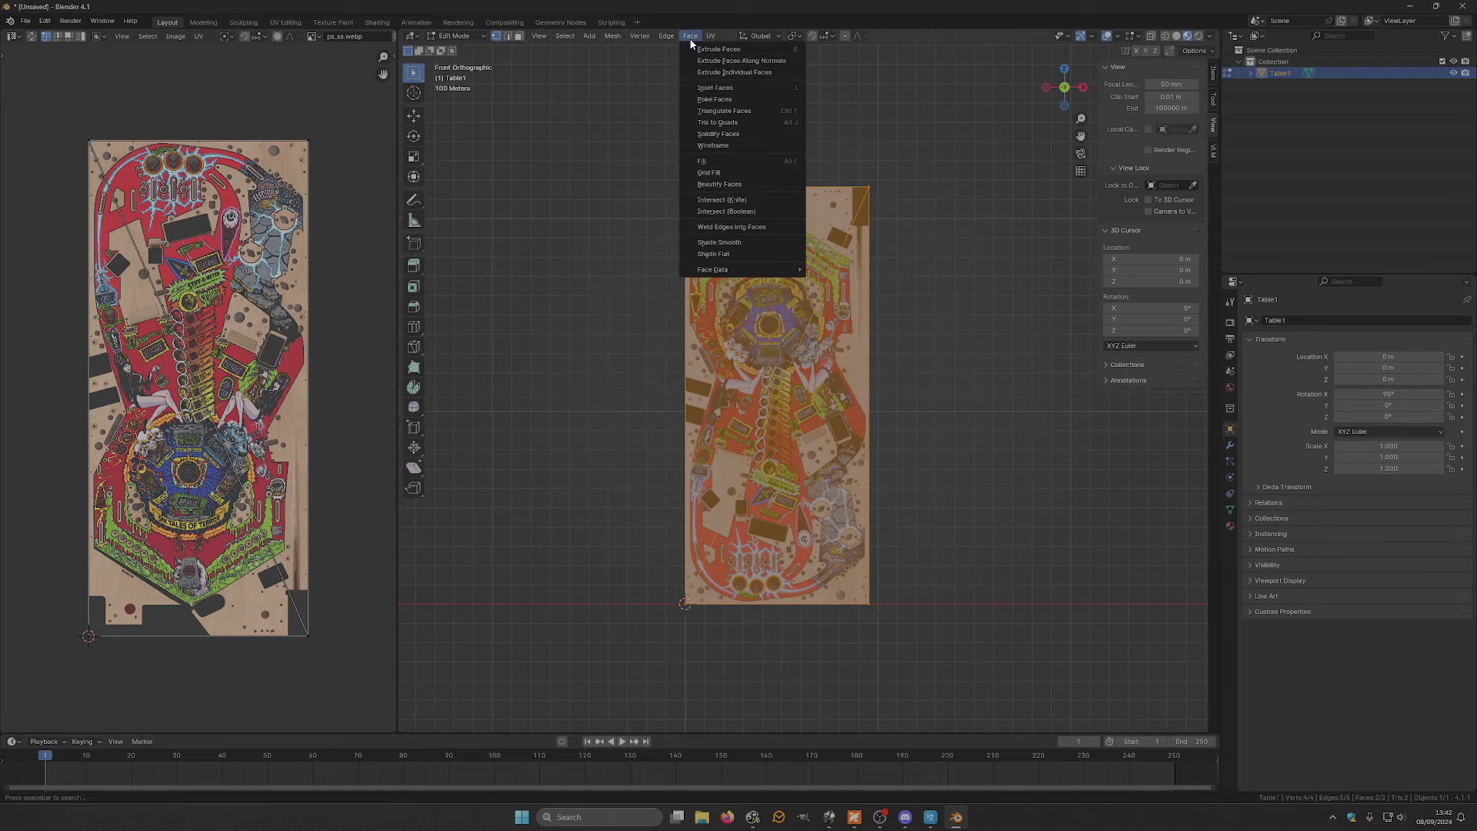
left_click(723, 123)
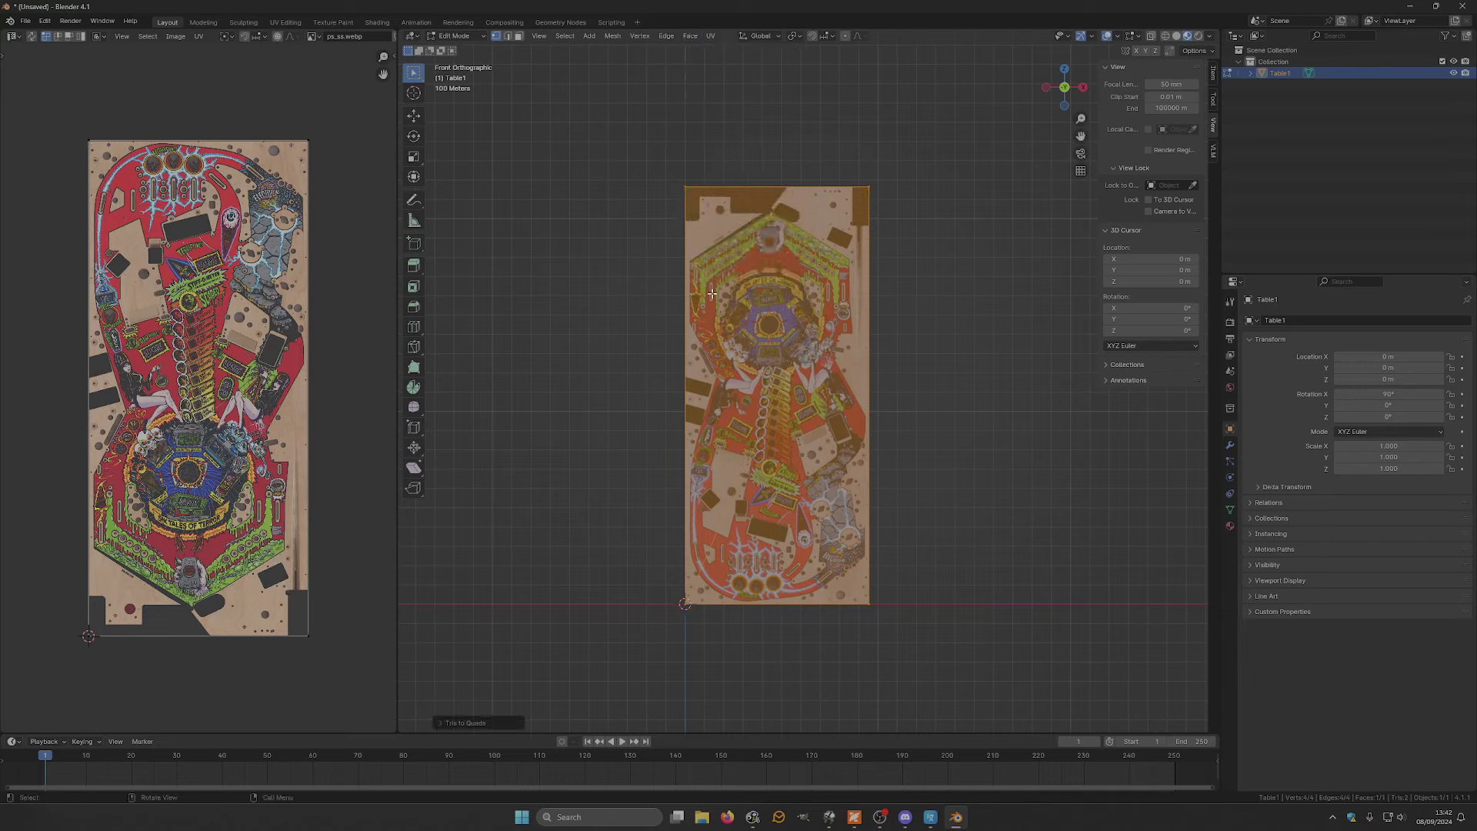
scroll(767, 393, "up", 1)
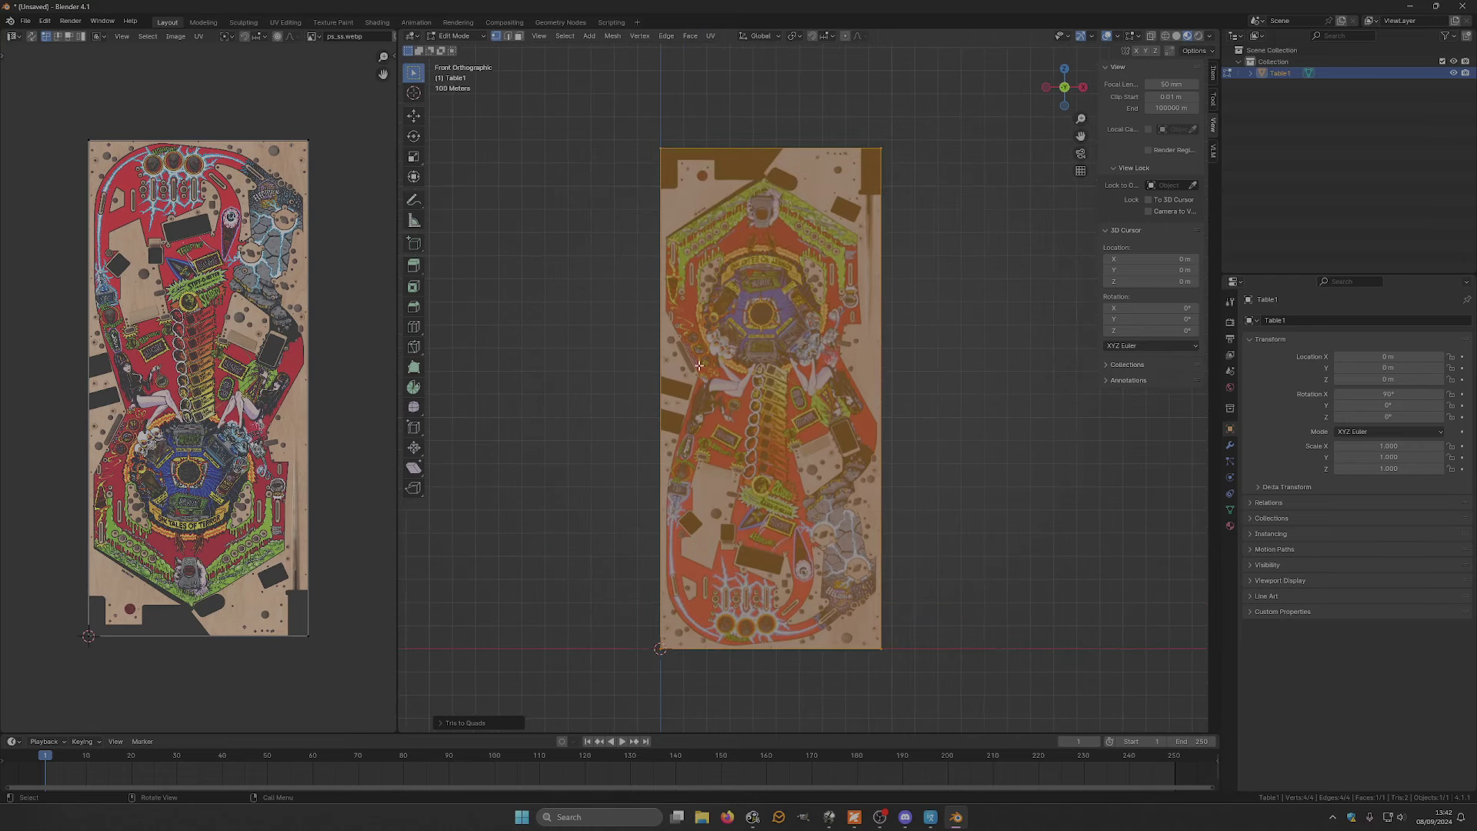
- Add several horizontal loop cuts and a vertical one slid left, dividing the table into a grid
left_click(414, 328)
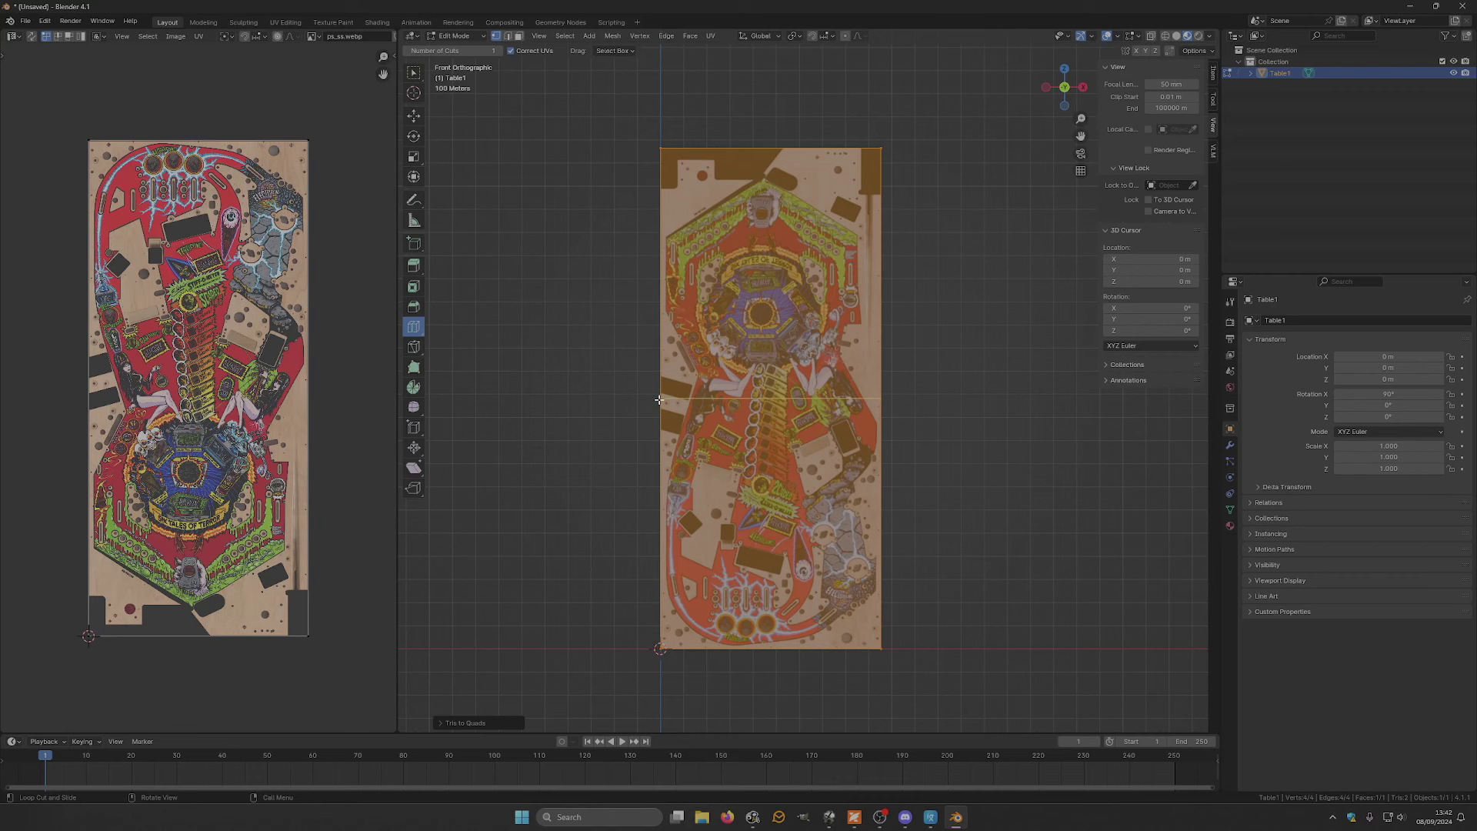
mouse_move(658, 399)
left_mouse_down()
mouse_move(656, 360)
mouse_move(653, 406)
left_mouse_up()
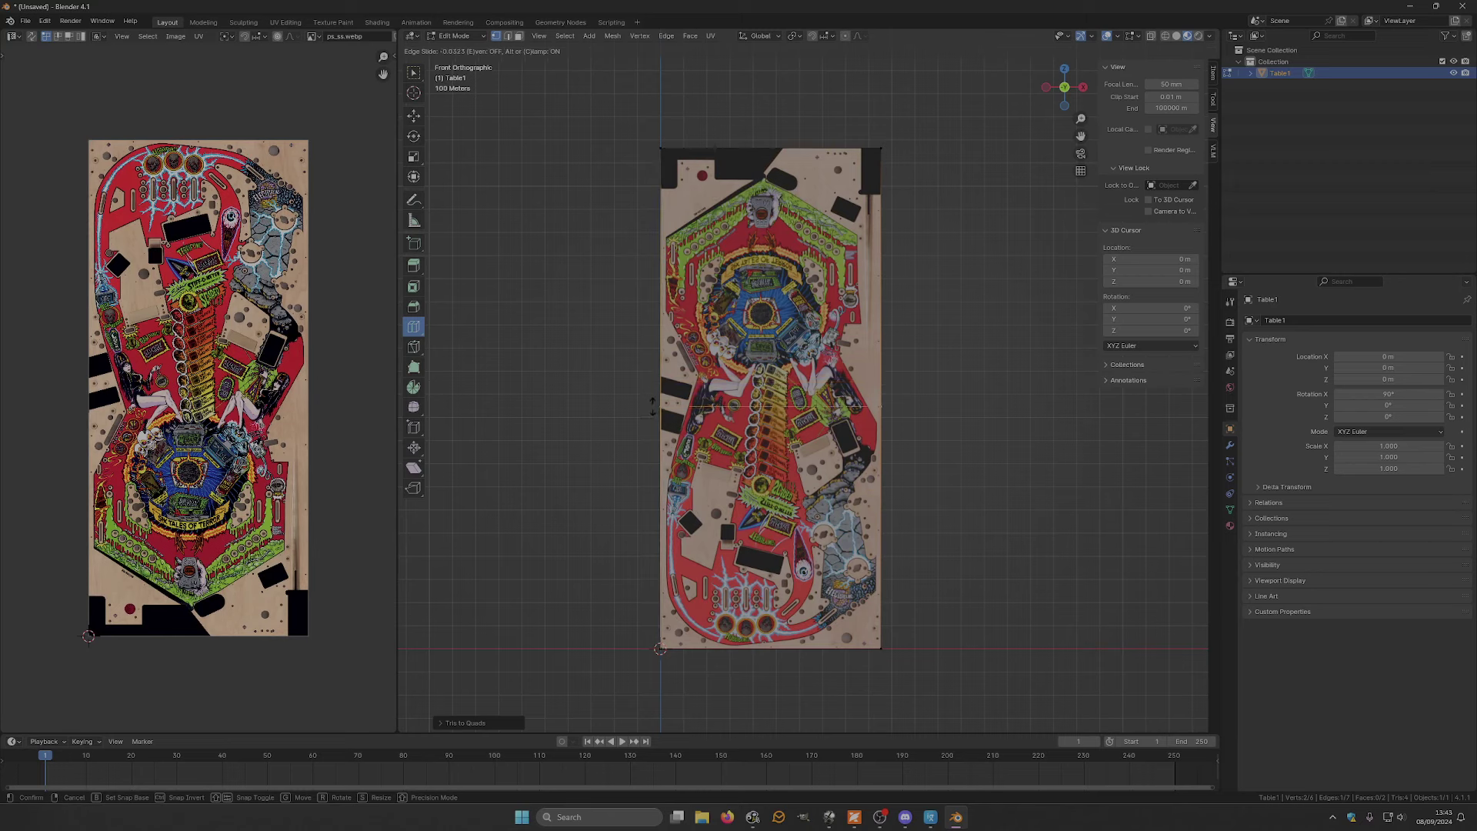
left_click_drag(652, 406, 649, 482)
left_click_drag(661, 566, 659, 590)
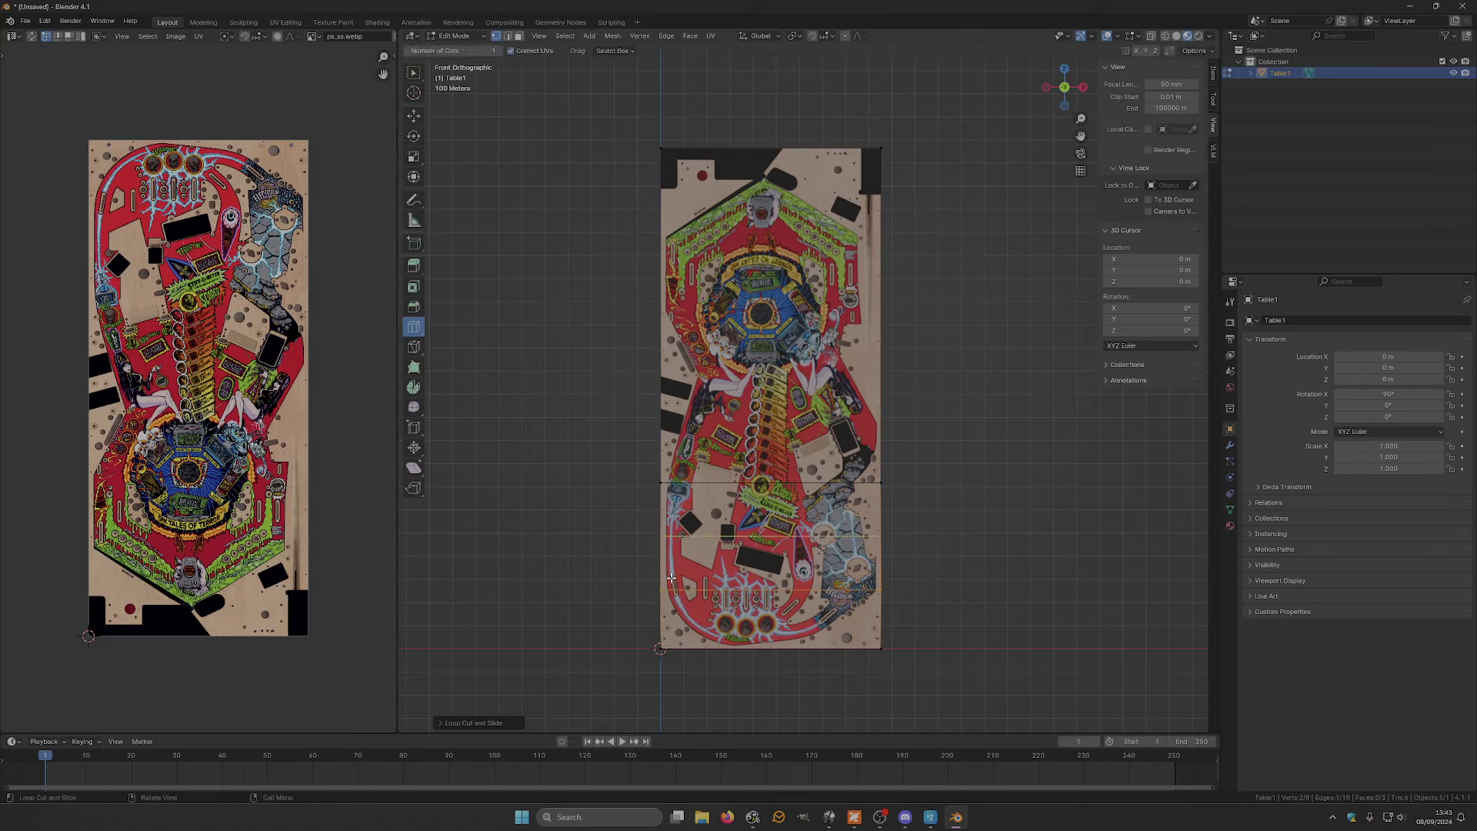
left_click(661, 238)
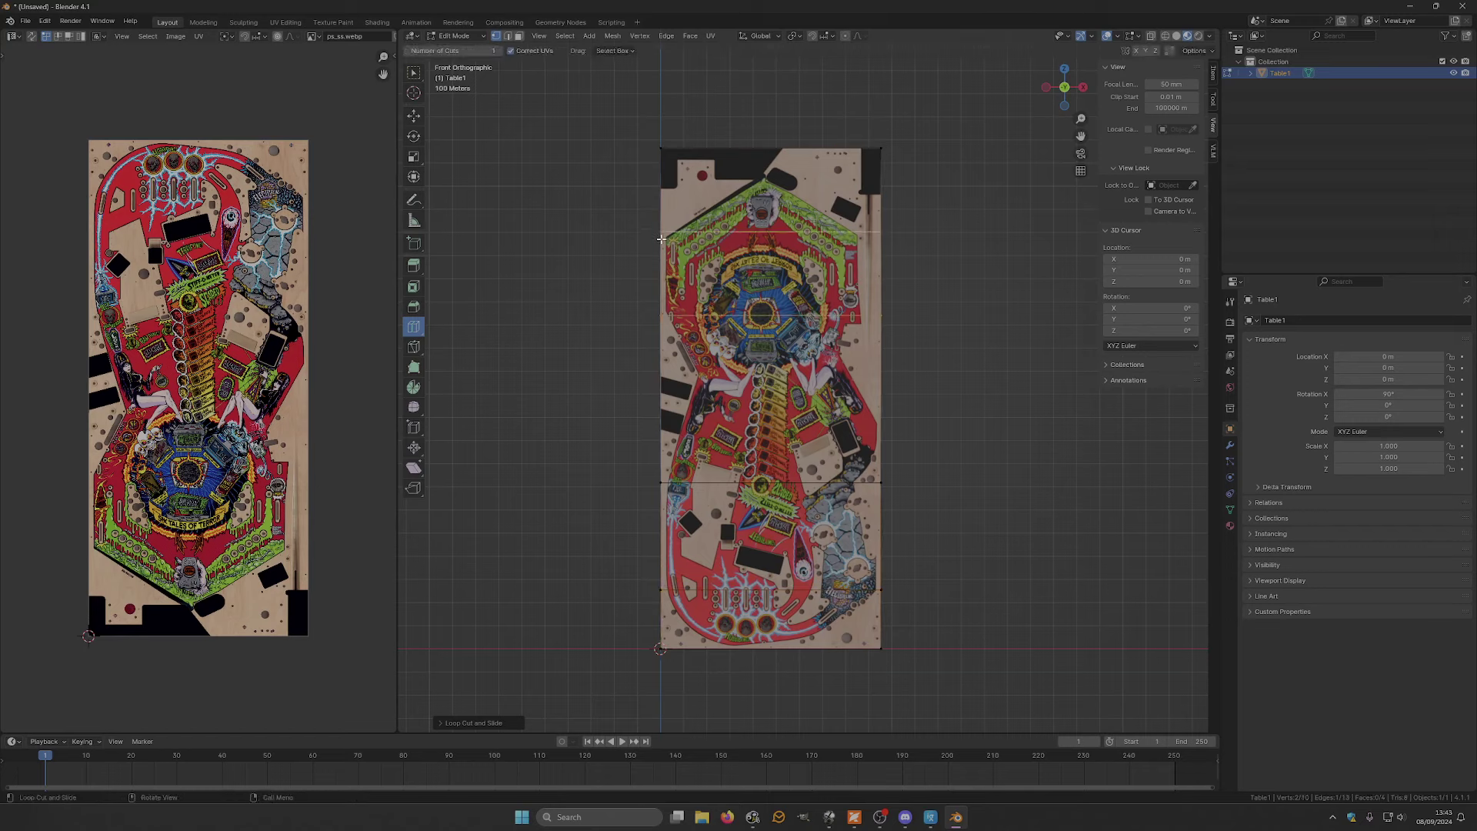
left_click_drag(774, 229, 802, 219)
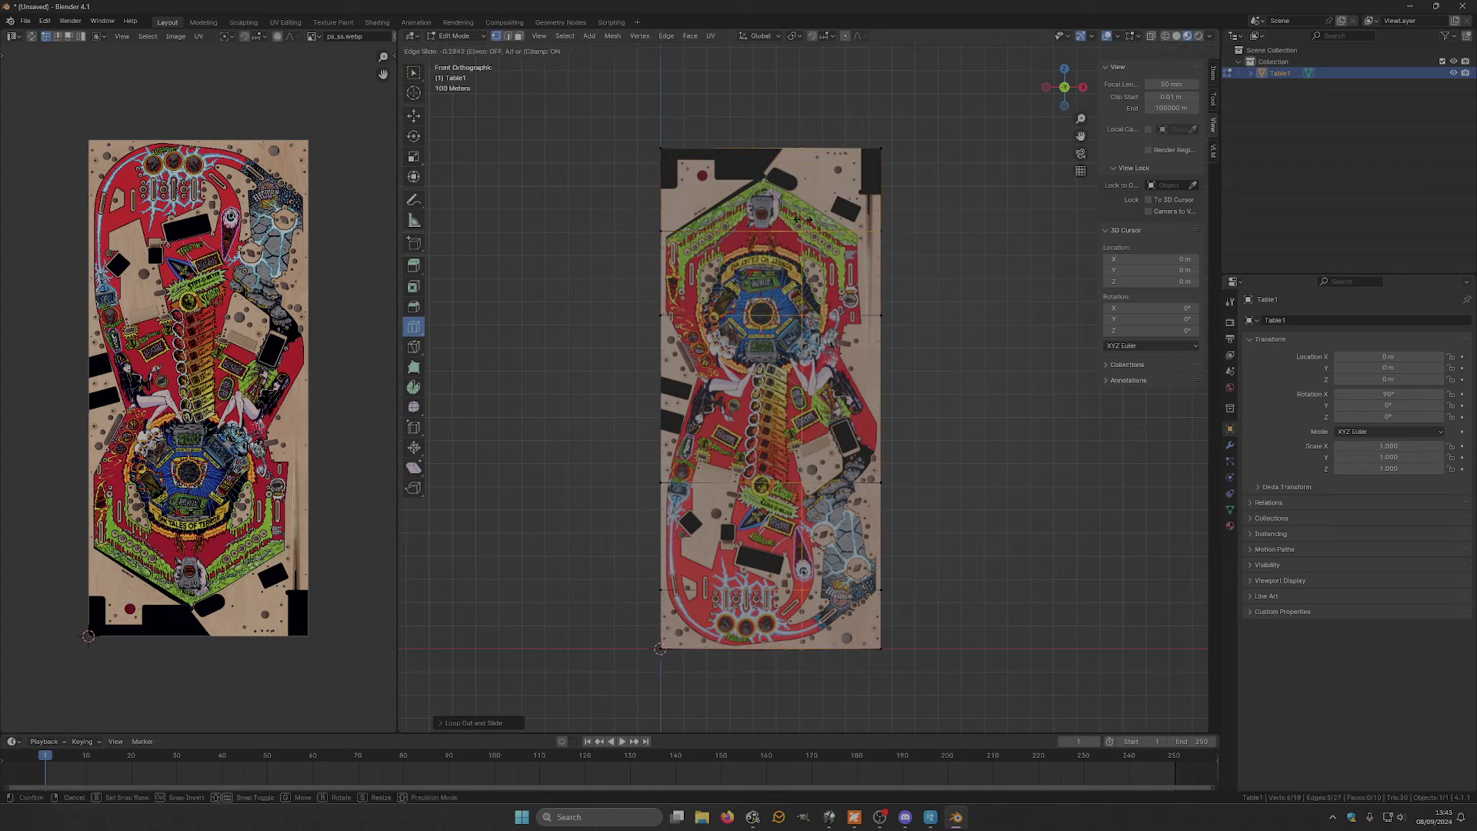
left_click_drag(802, 219, 714, 231)
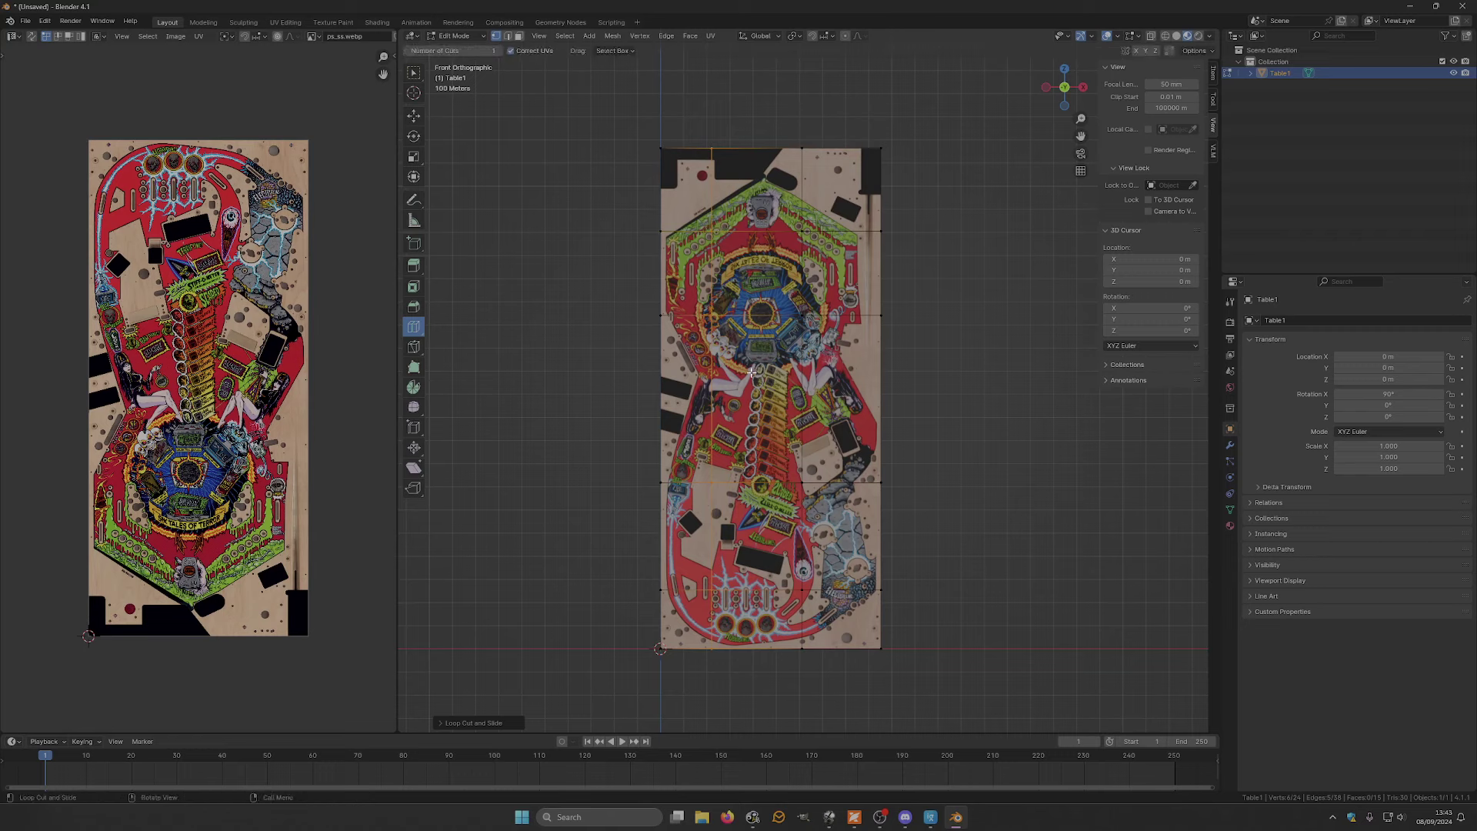
left_click_drag(661, 395, 659, 370)
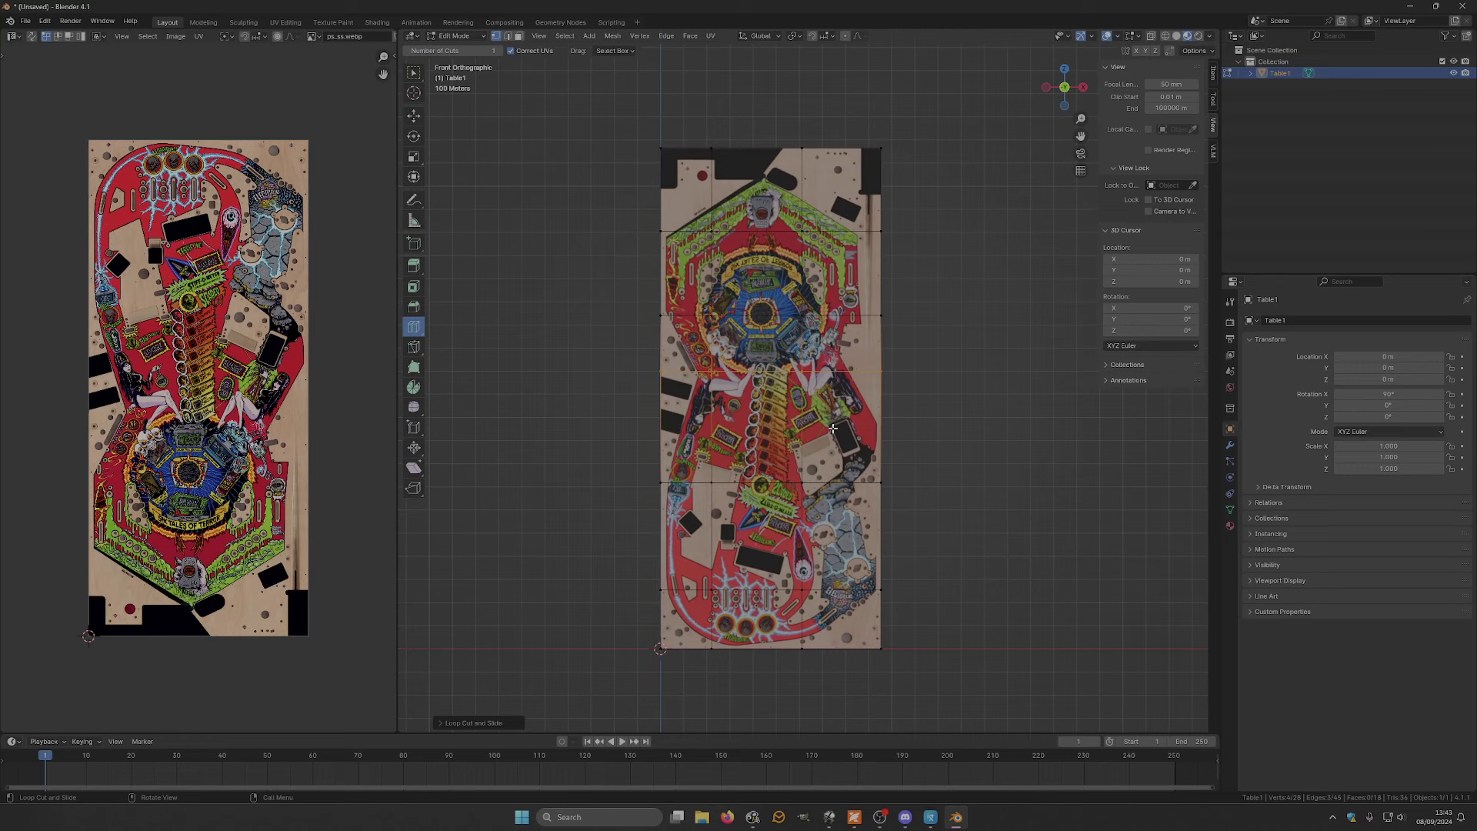
left_click_drag(813, 420, 817, 403)
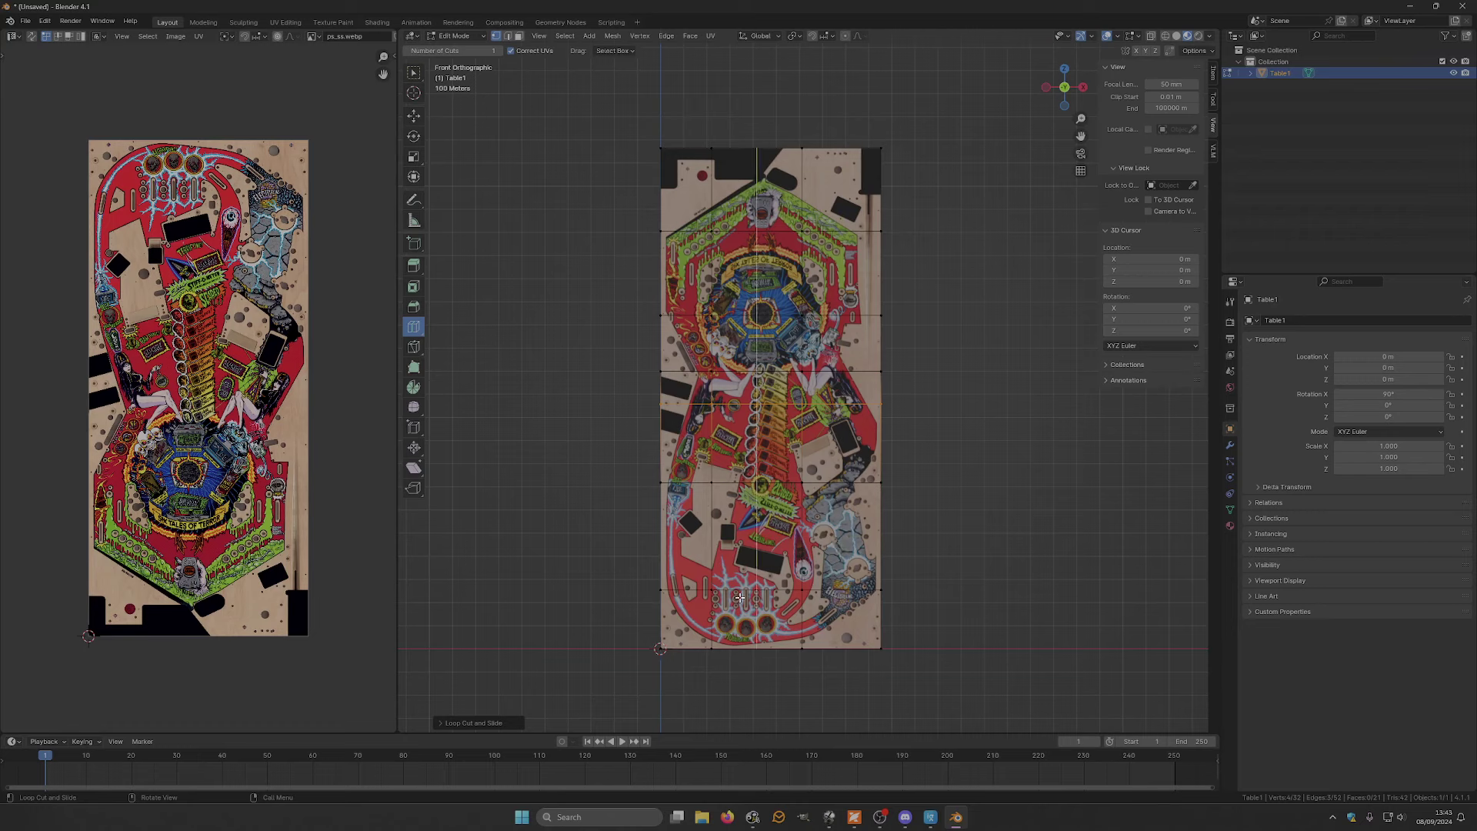
left_click(479, 38)
- Return to Object Mode and add a Cylinder mesh at the origin
left_click(460, 49)
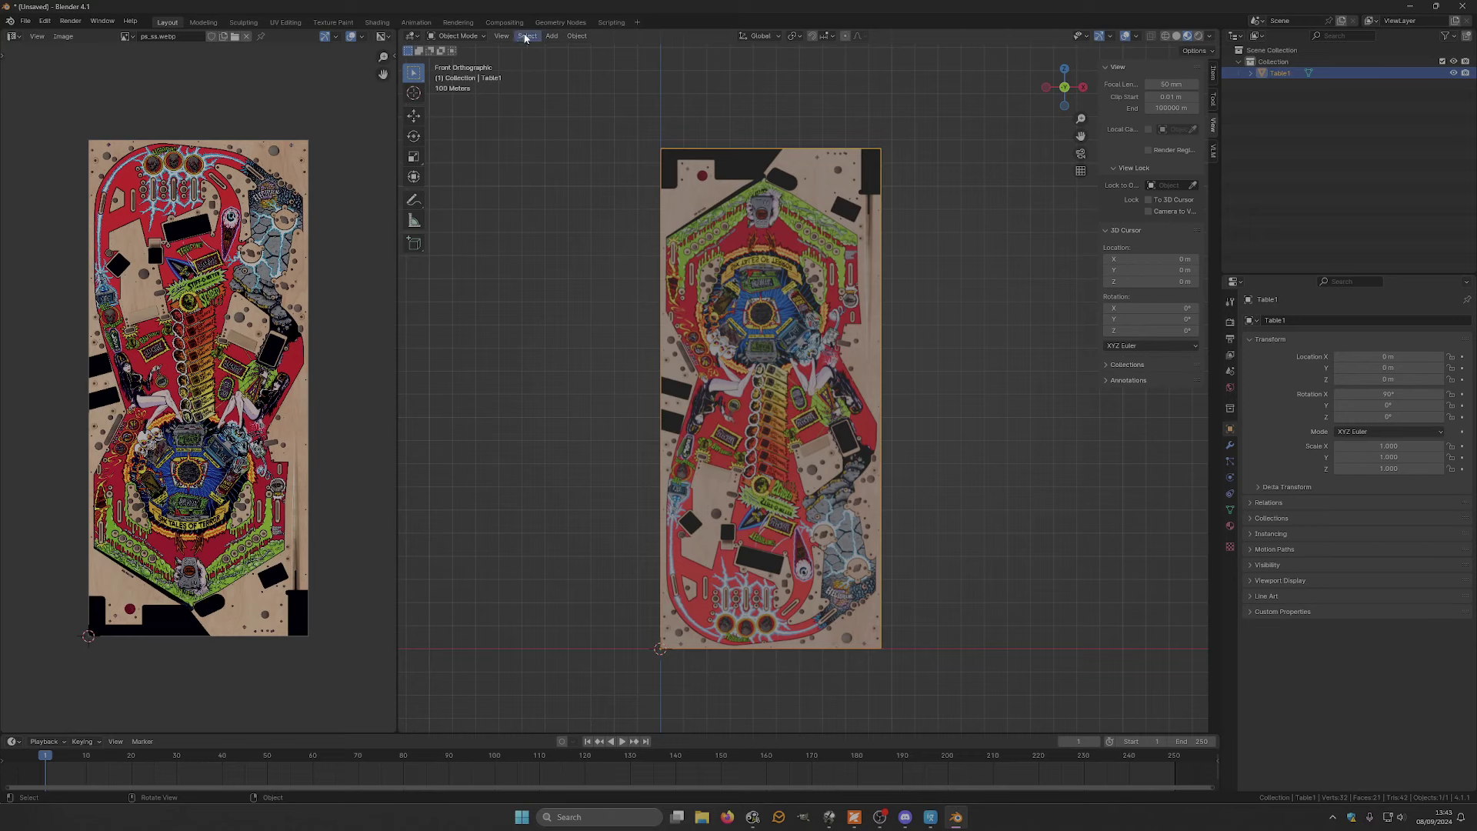
left_click(552, 36)
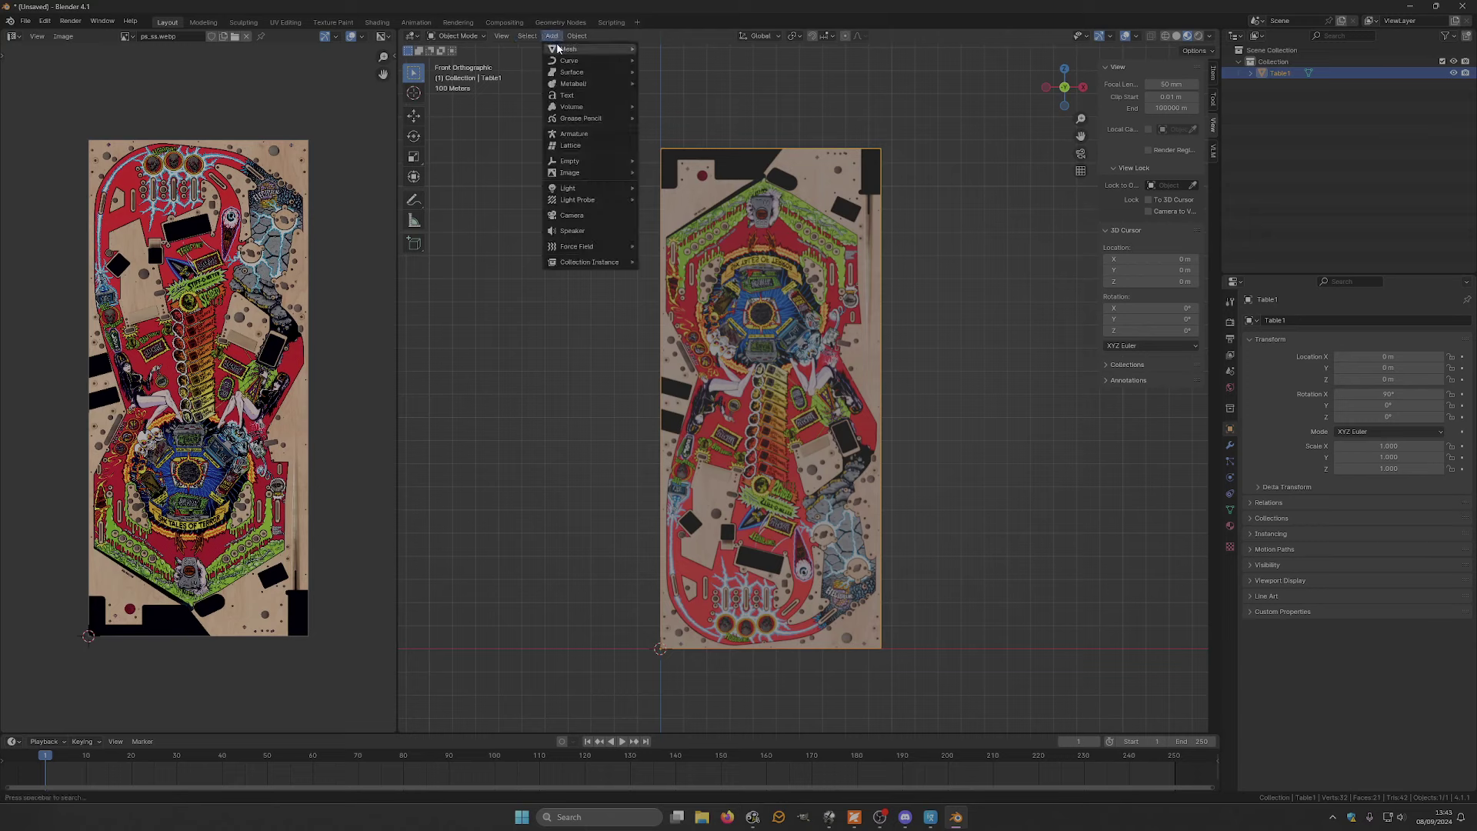
mouse_move(567, 50)
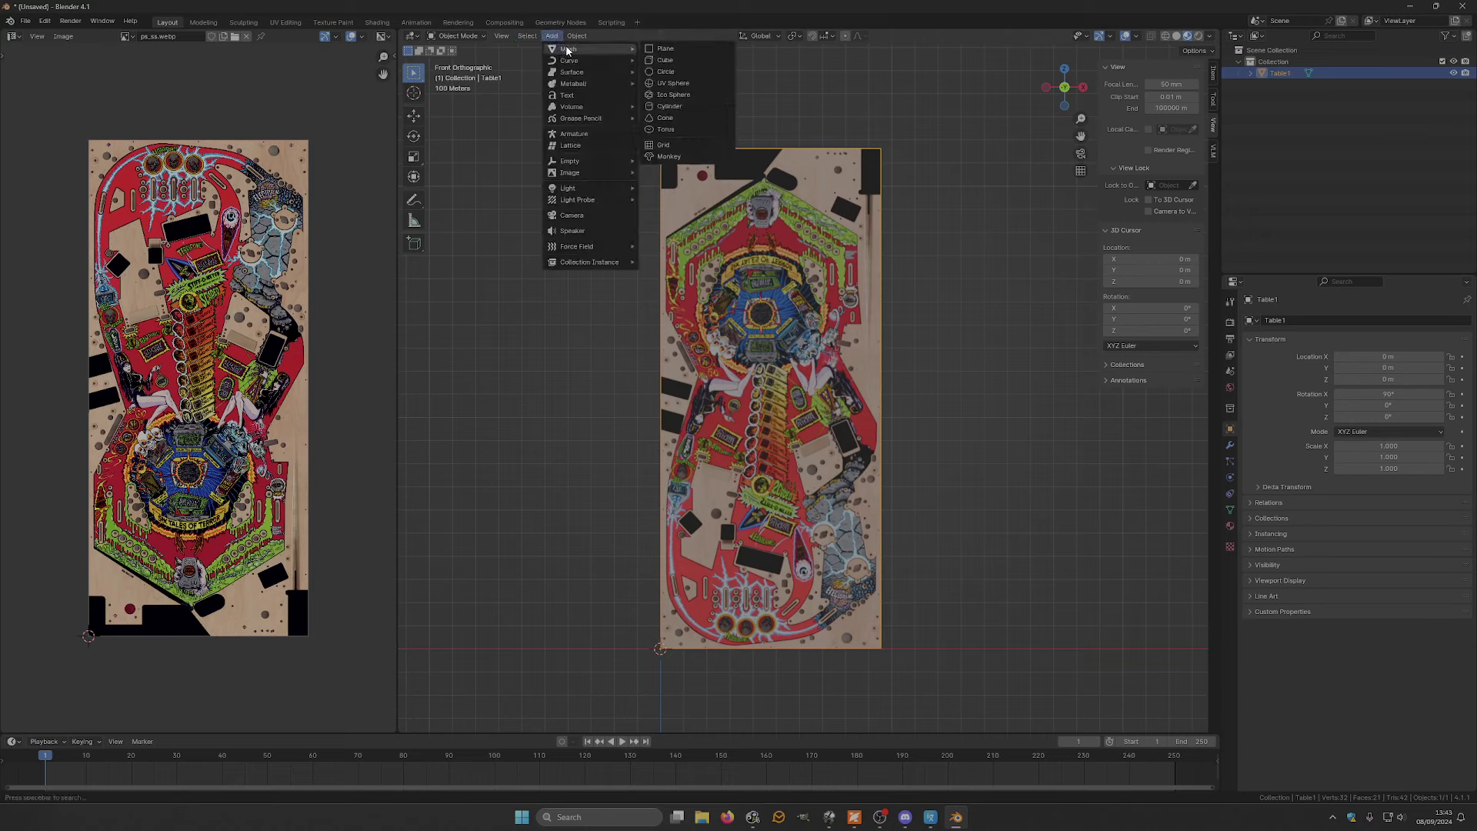
left_click(680, 108)
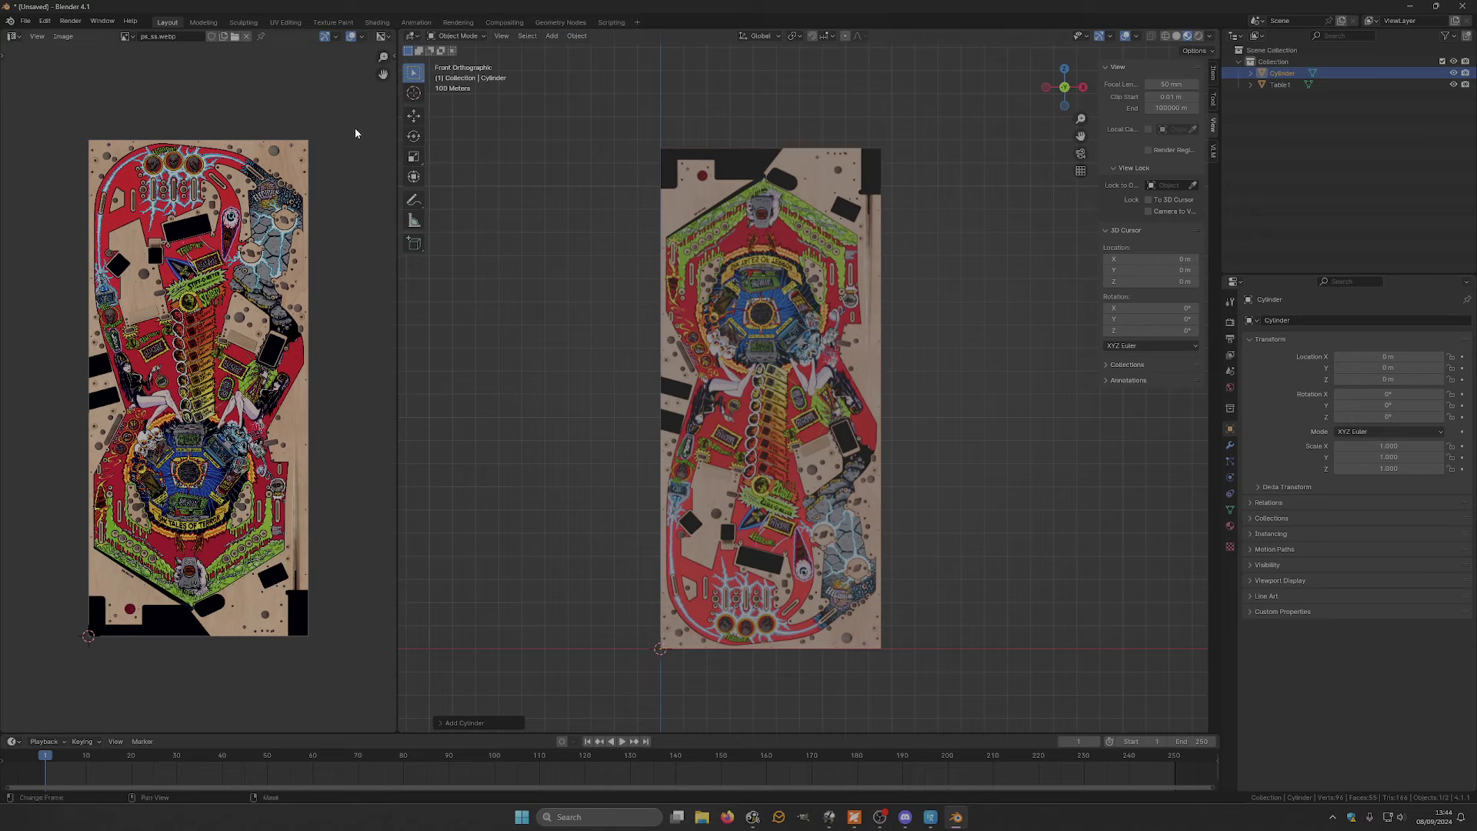
- Scale the cylinder up to 15.595 on all axes and view it from the side
left_click(414, 158)
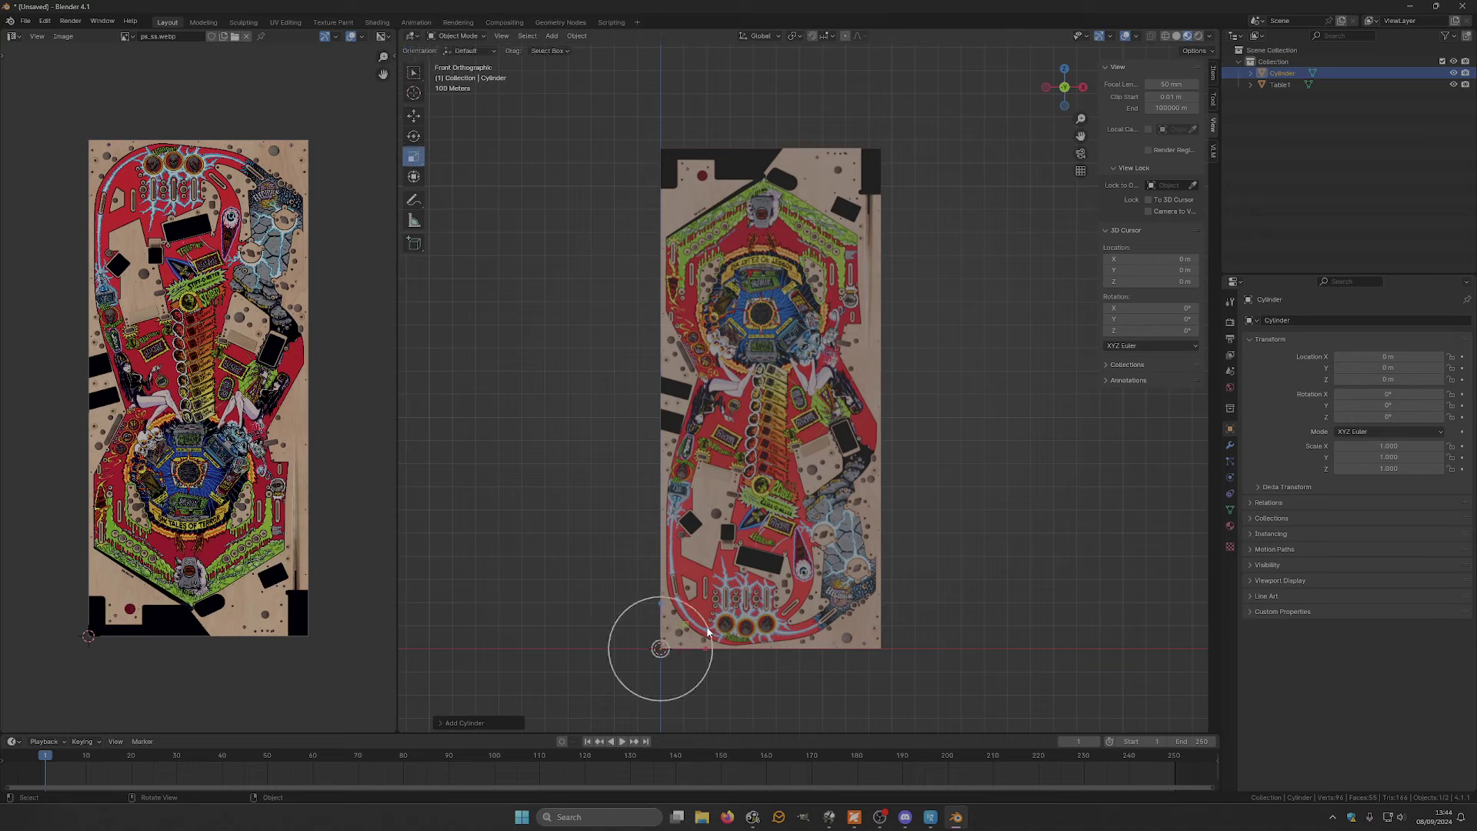
left_click_drag(708, 631, 569, 364)
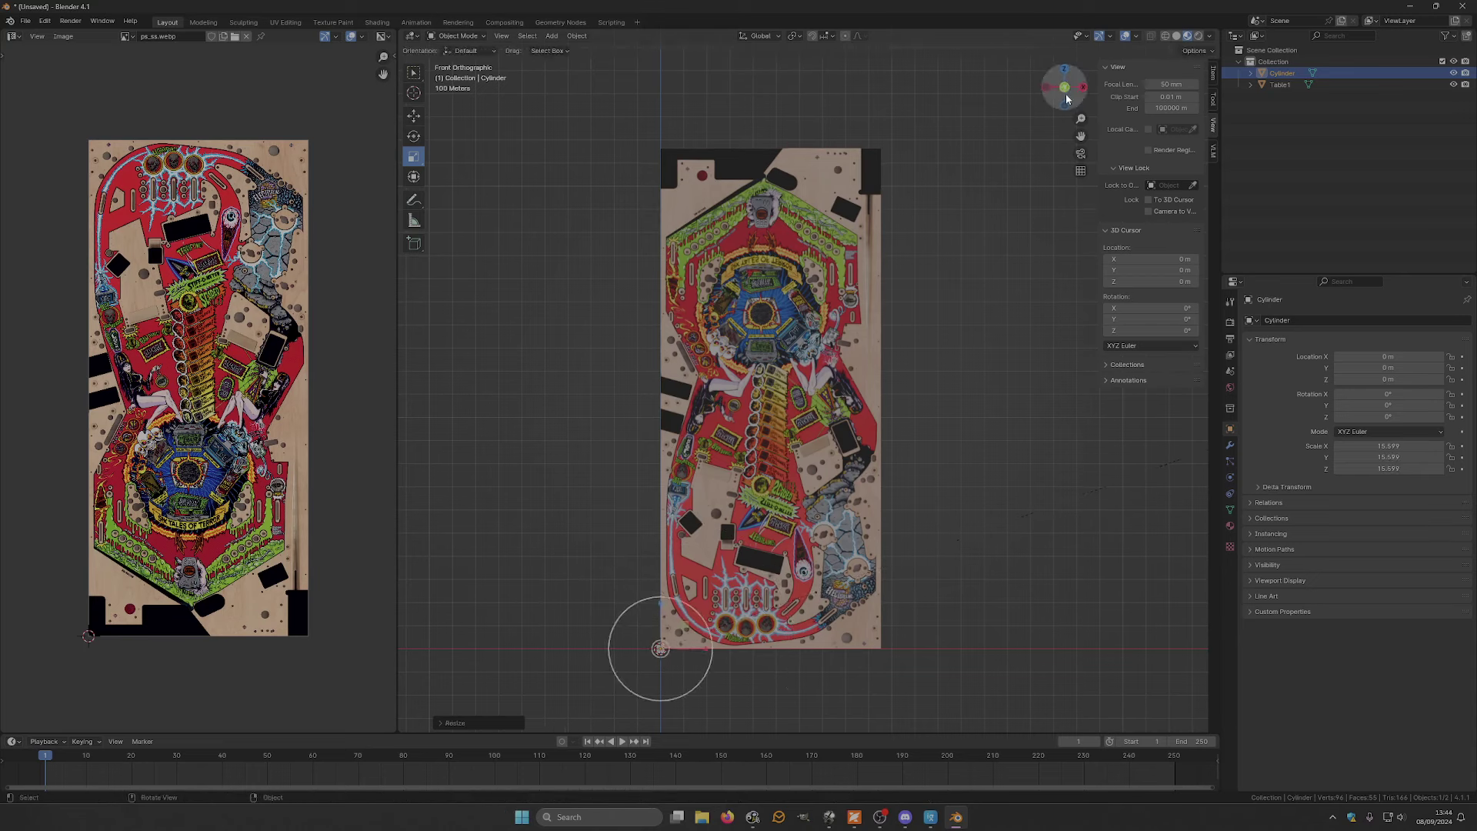
left_click_drag(1081, 135, 975, 313)
scroll(976, 313, "up", 8)
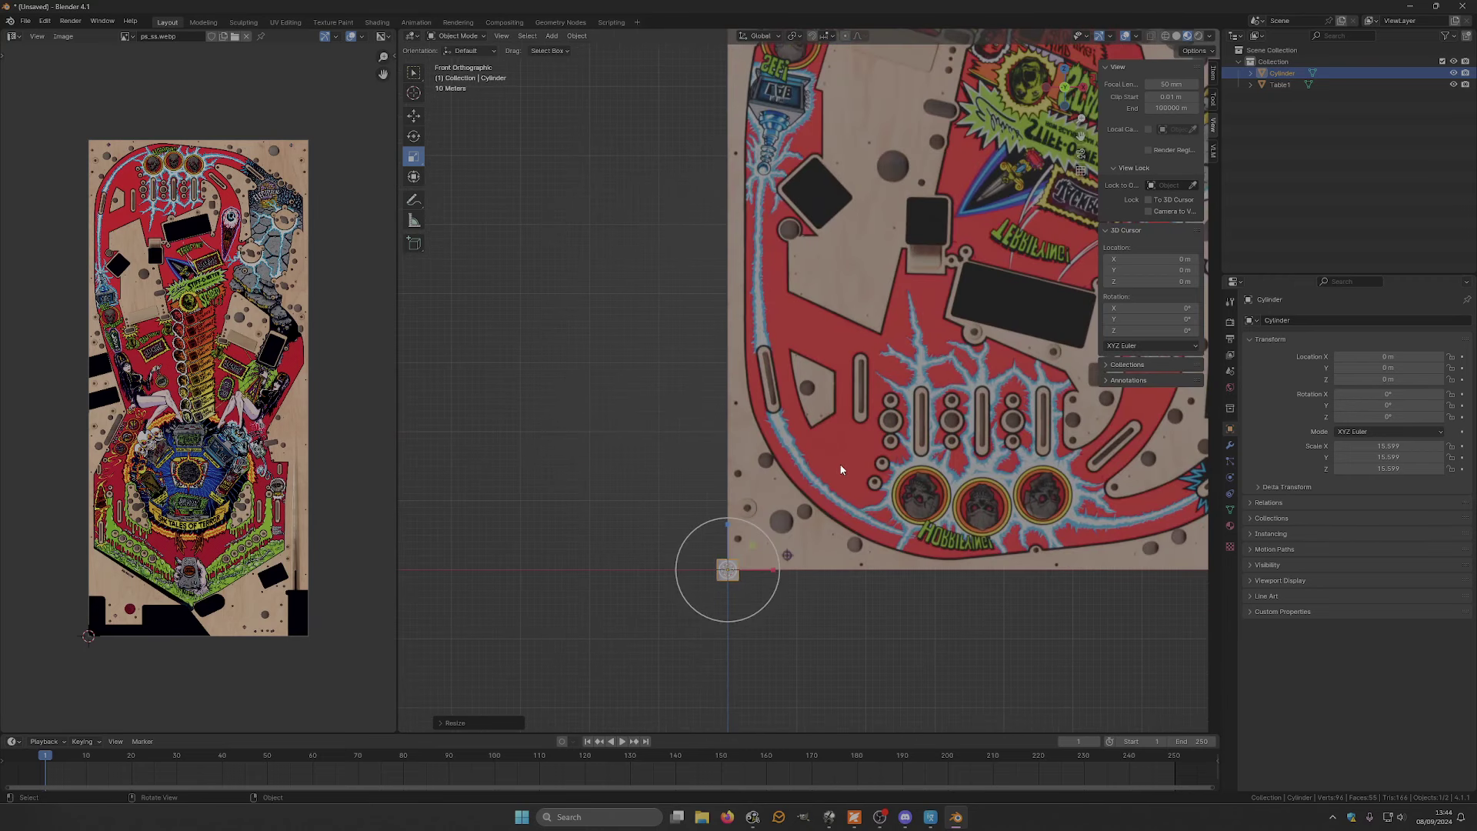
left_click_drag(1081, 136, 1101, 93)
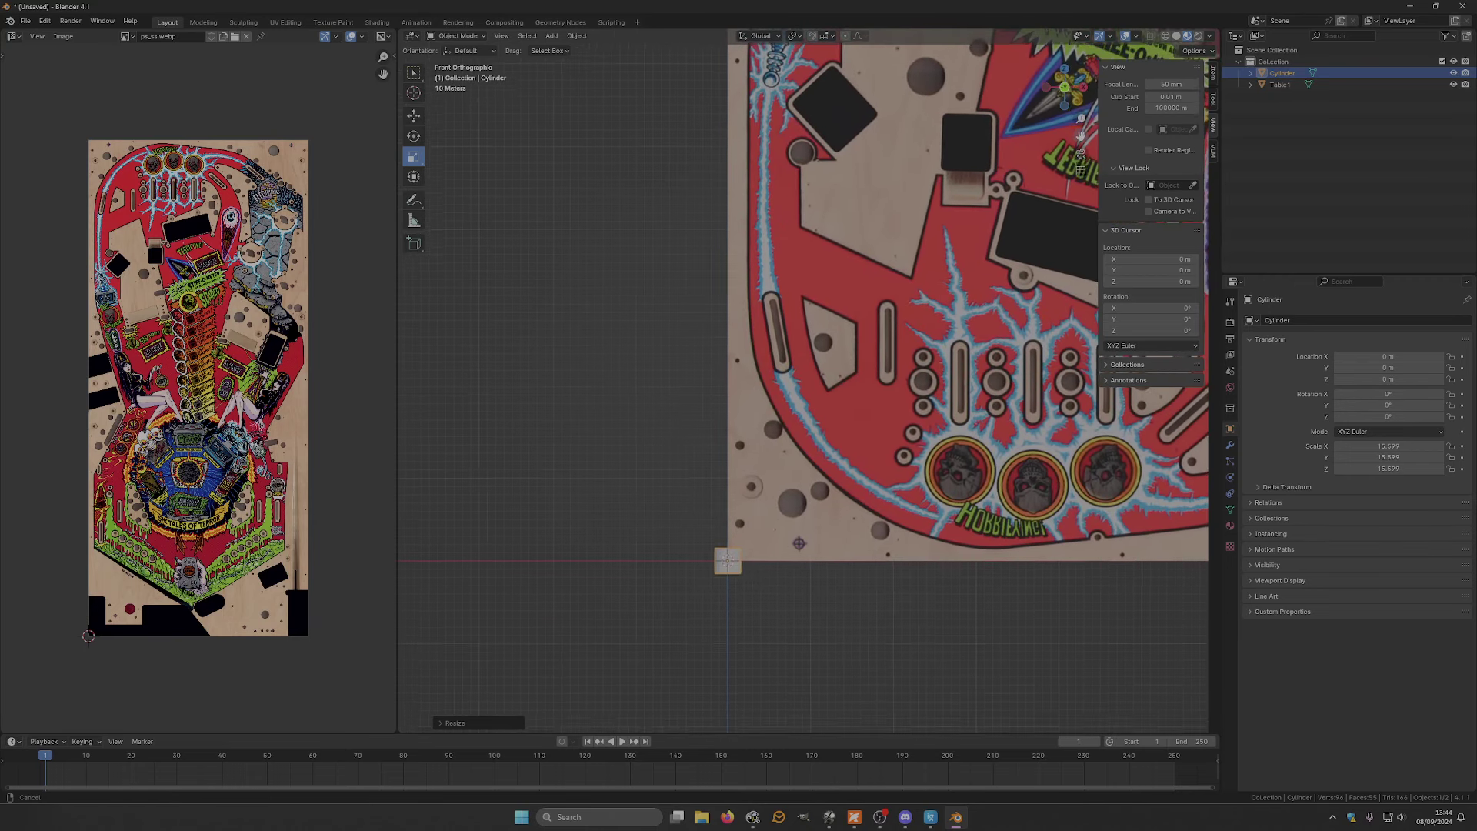
left_click(1045, 89)
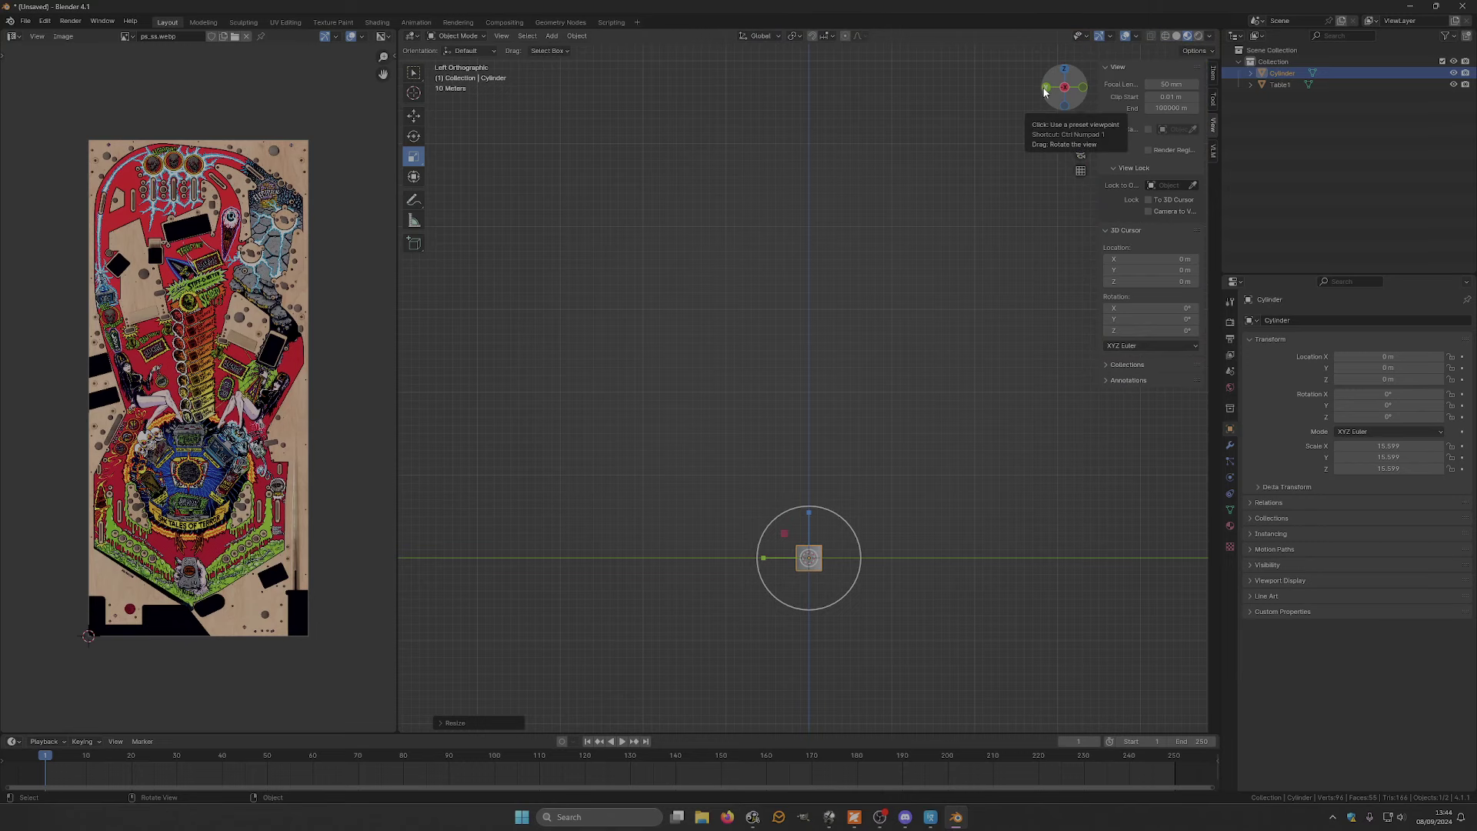
scroll(857, 683, "up", 2, "shift")
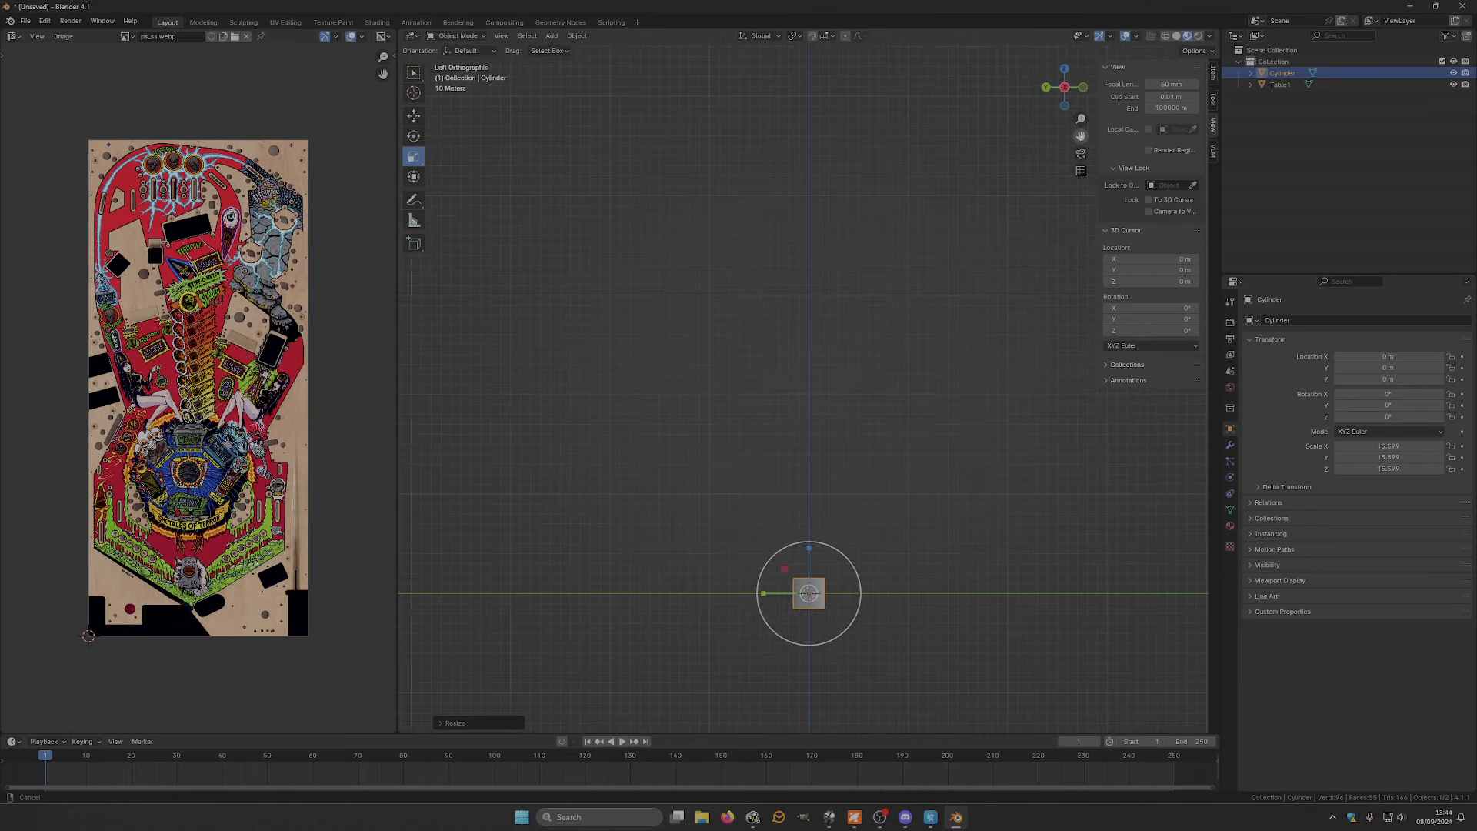
left_click_drag(1082, 137, 1066, 7)
scroll(938, 431, "up", 4)
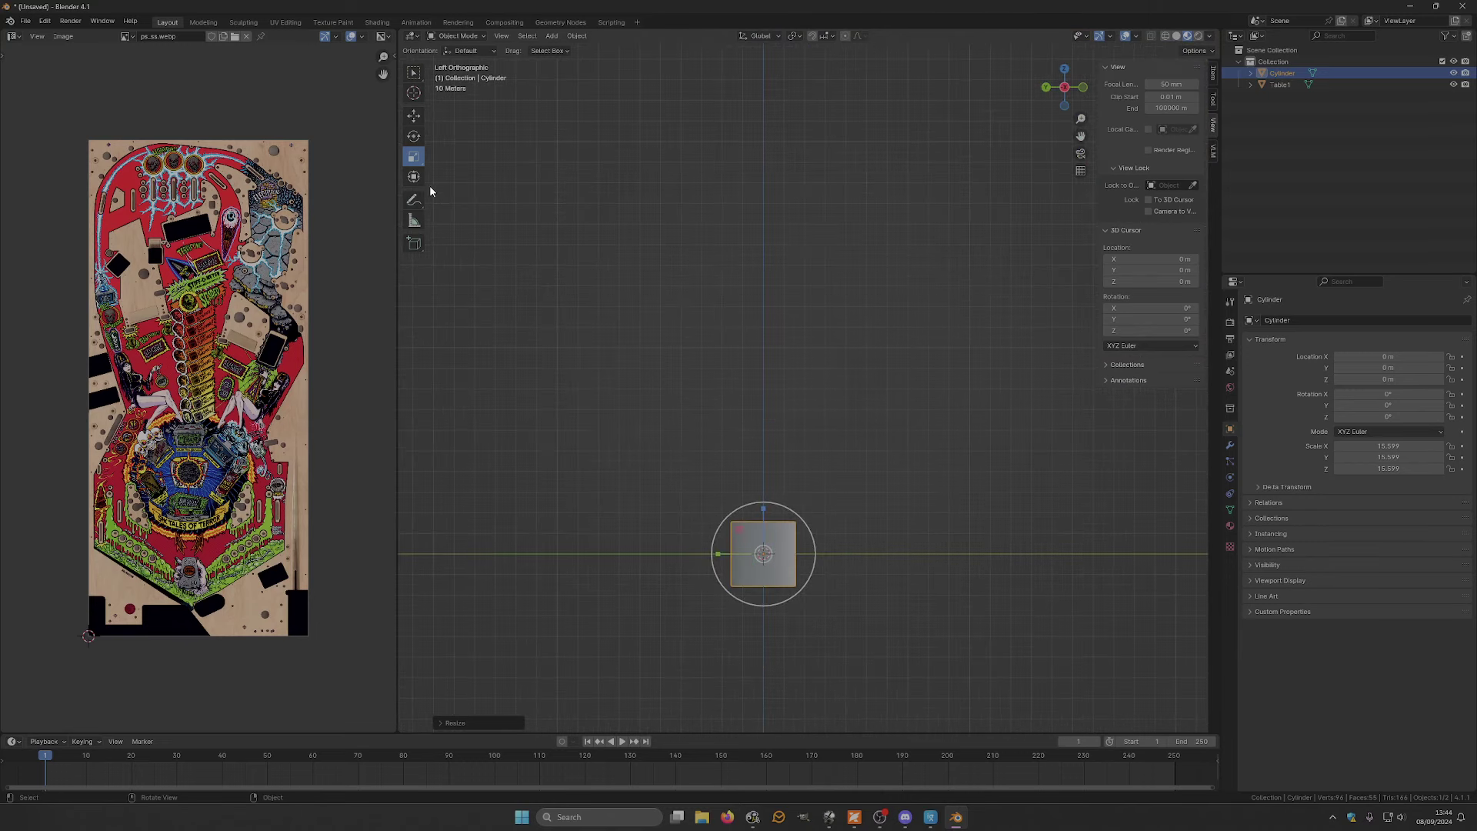
- Rotate the cylinder 90° around X so its round face lies against the board
left_click(414, 137)
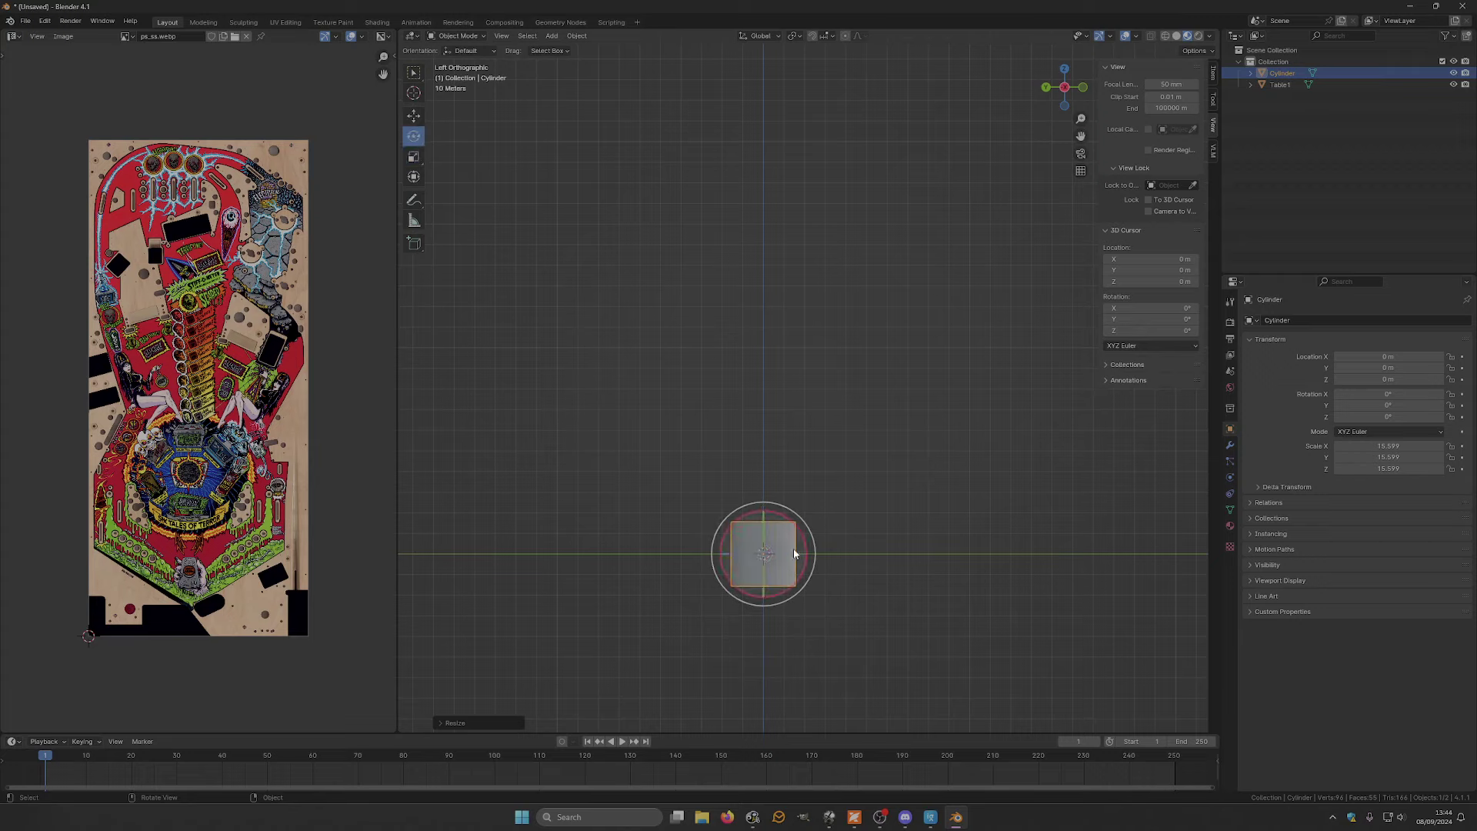
left_click_drag(805, 544, 775, 602)
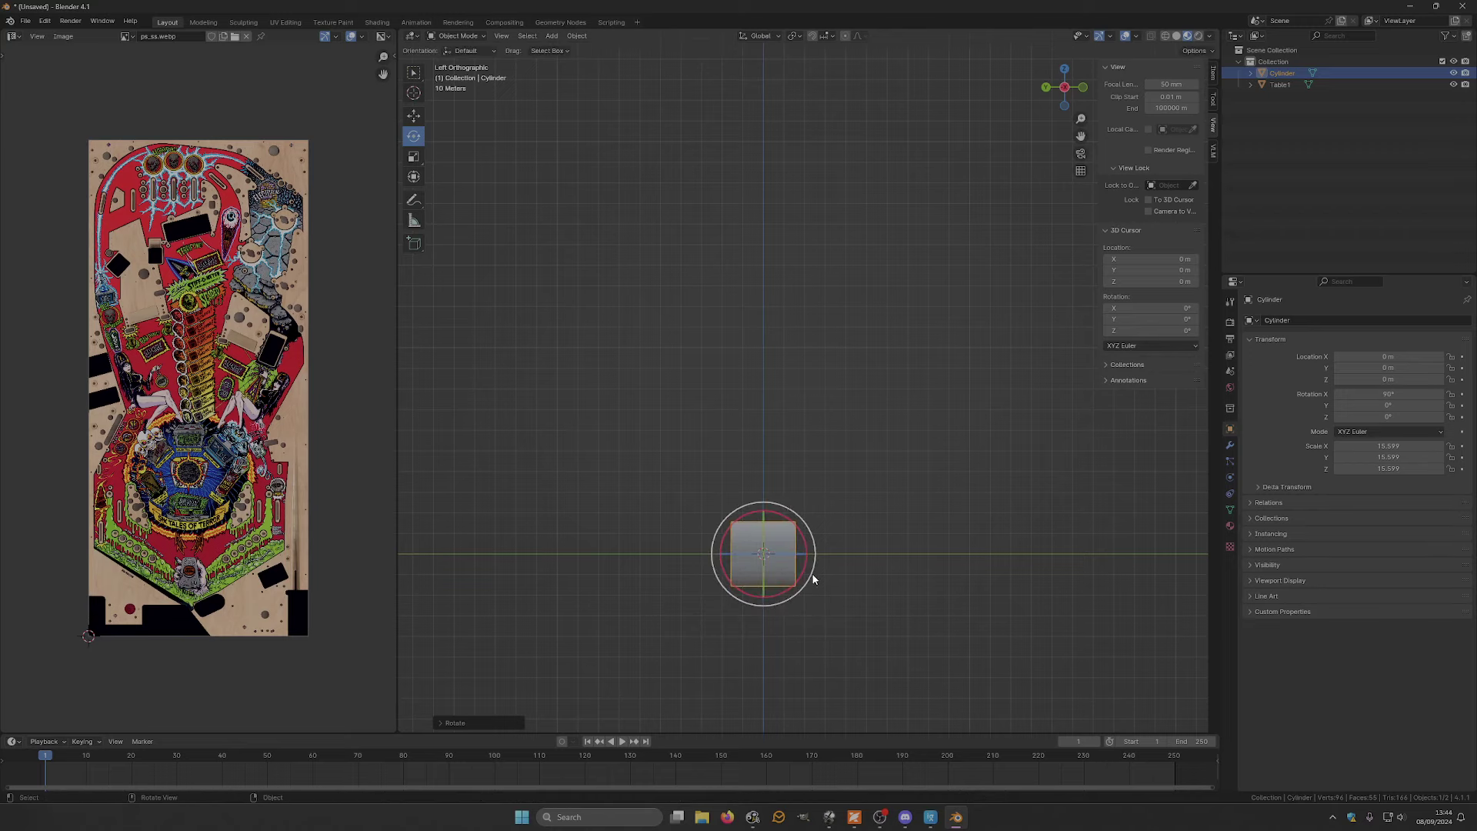
middle_click_drag(800, 577, 812, 412)
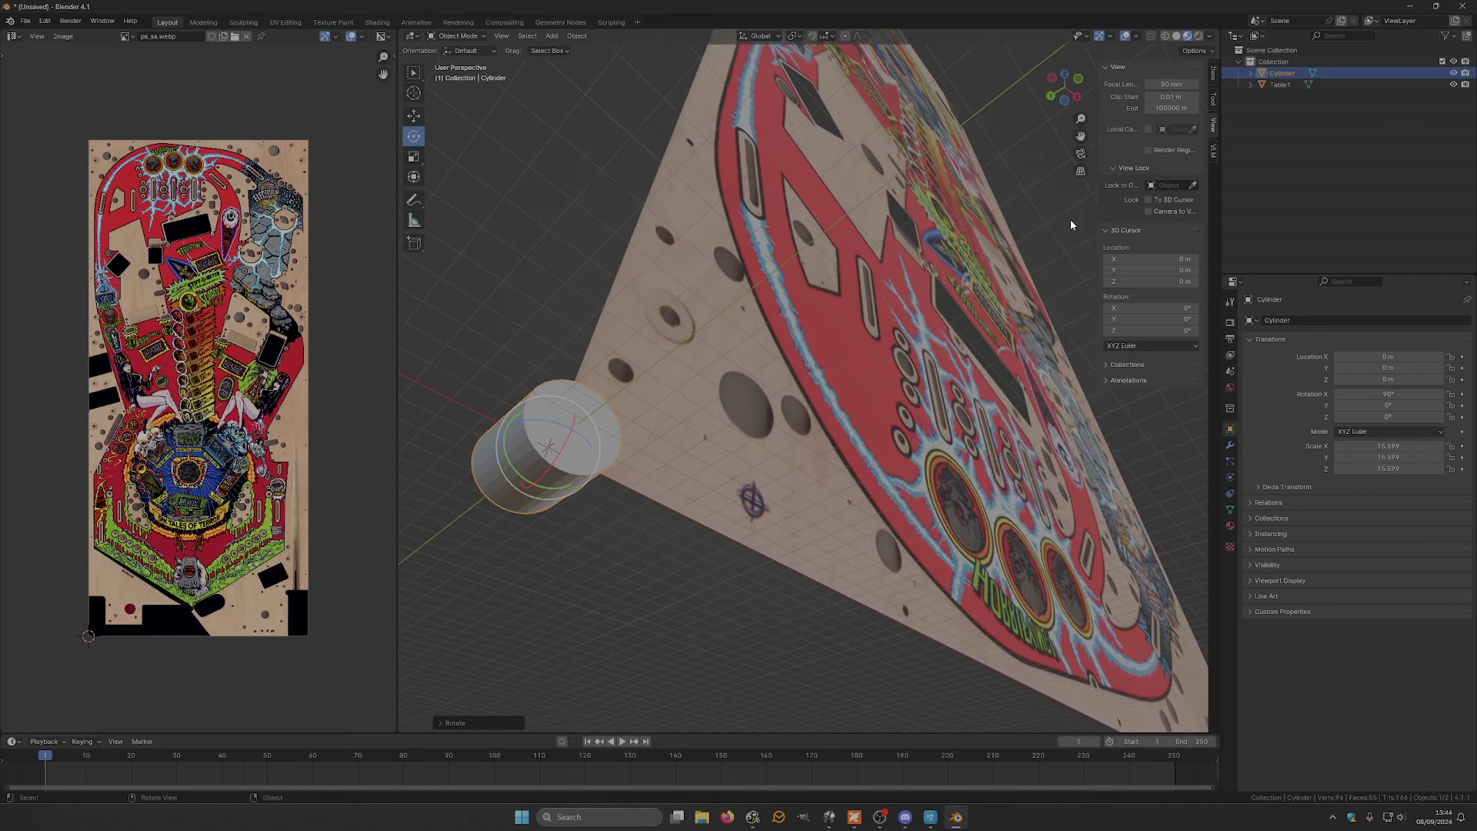
- Move the cylinder onto the dark insert below the spider artwork, to X 764.73 m, Z 952.98 m
left_click(1080, 82)
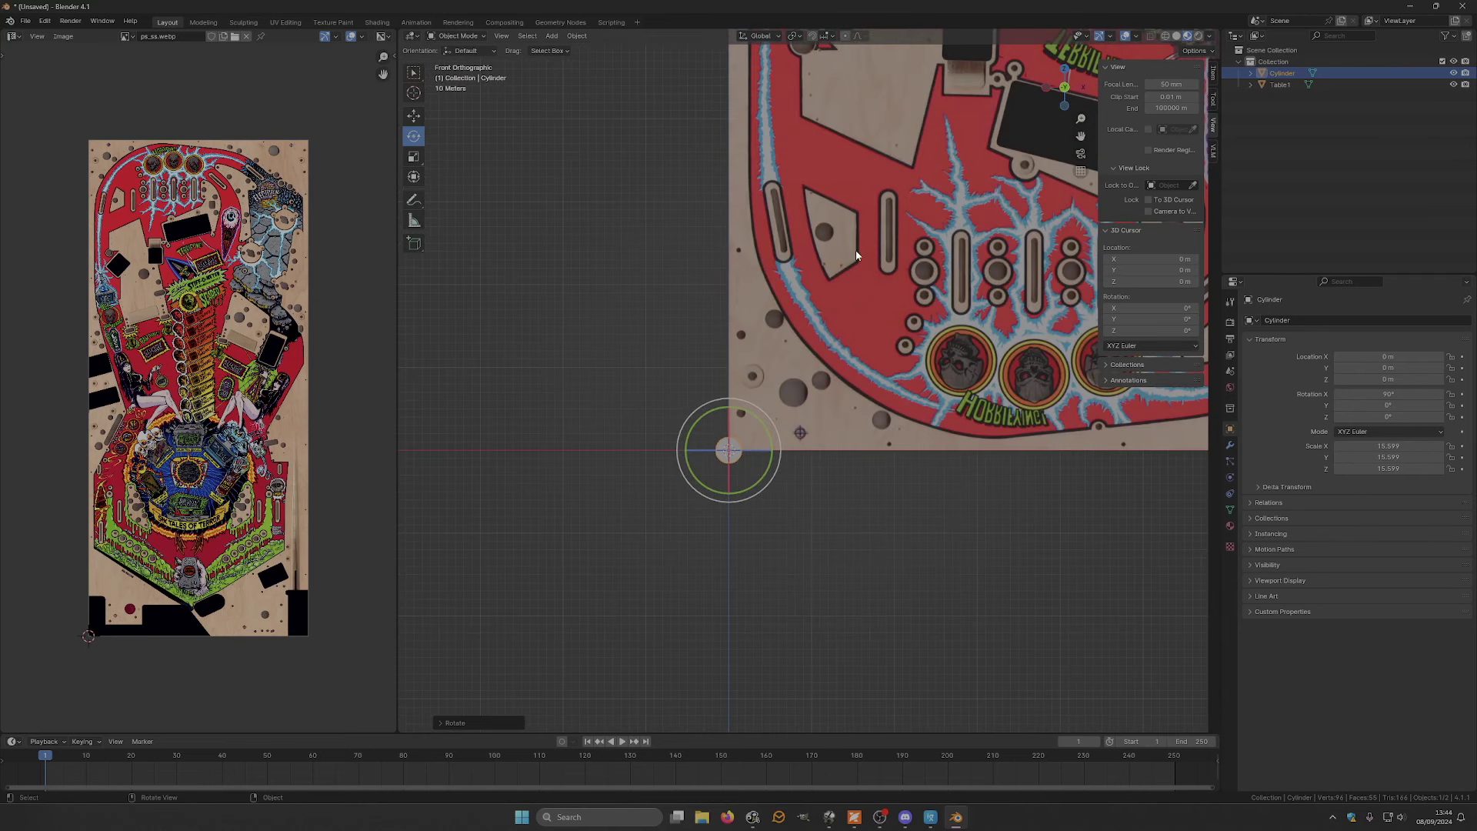
left_click_drag(1083, 132, 968, 259)
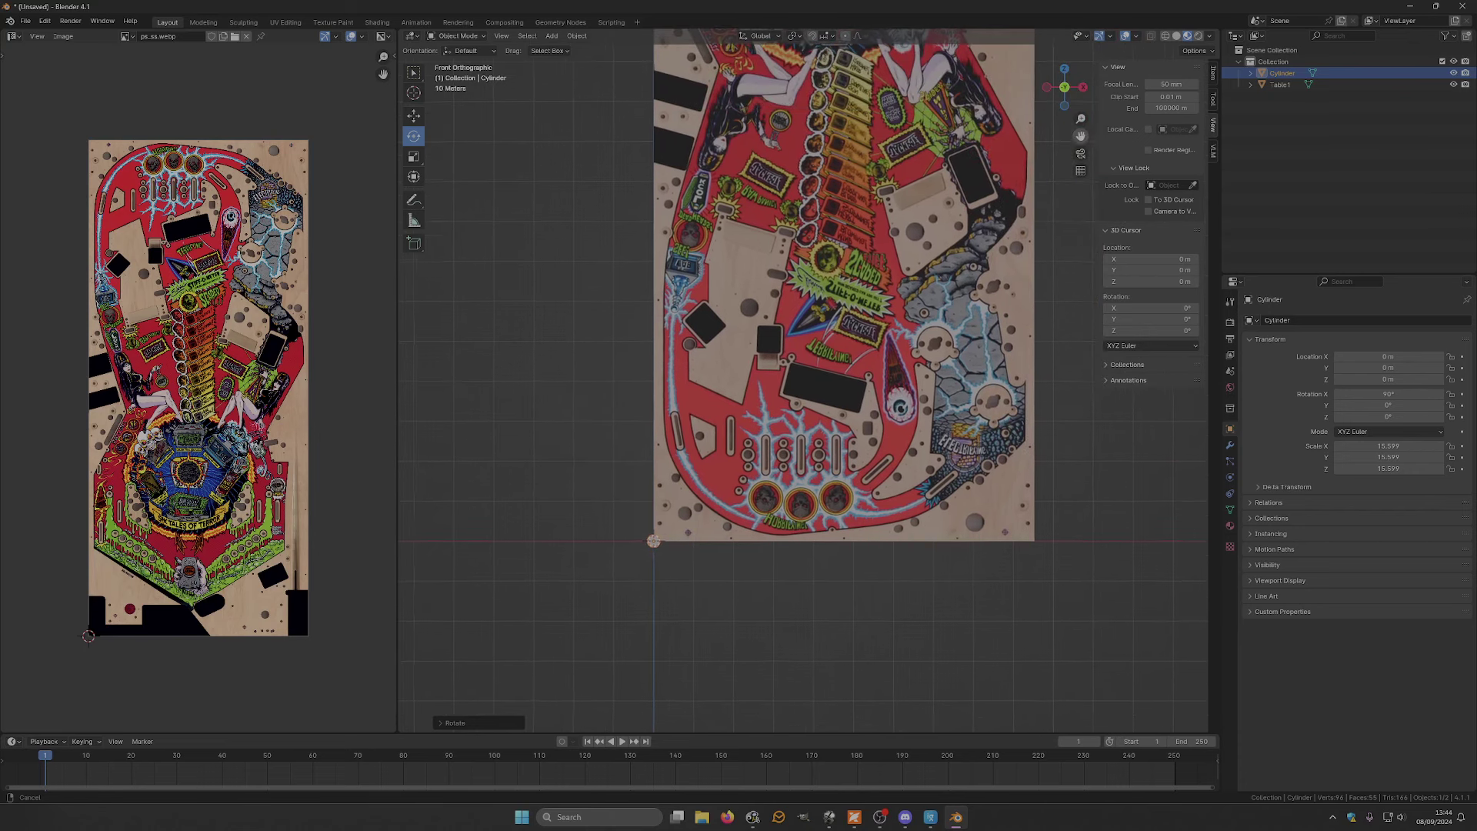
left_click(415, 116)
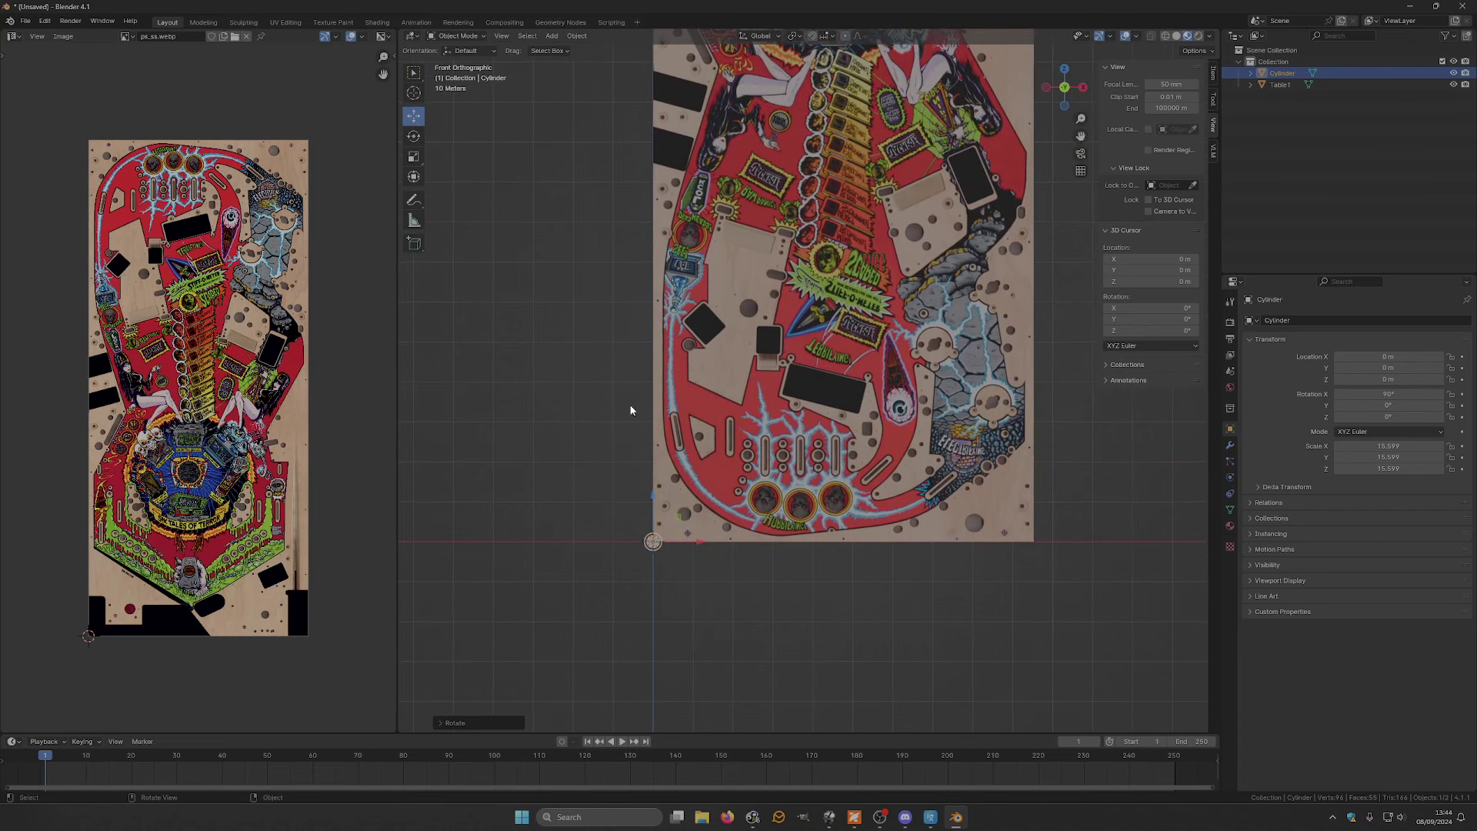
left_click_drag(676, 515, 959, 161)
scroll(1082, 136, "up", 2)
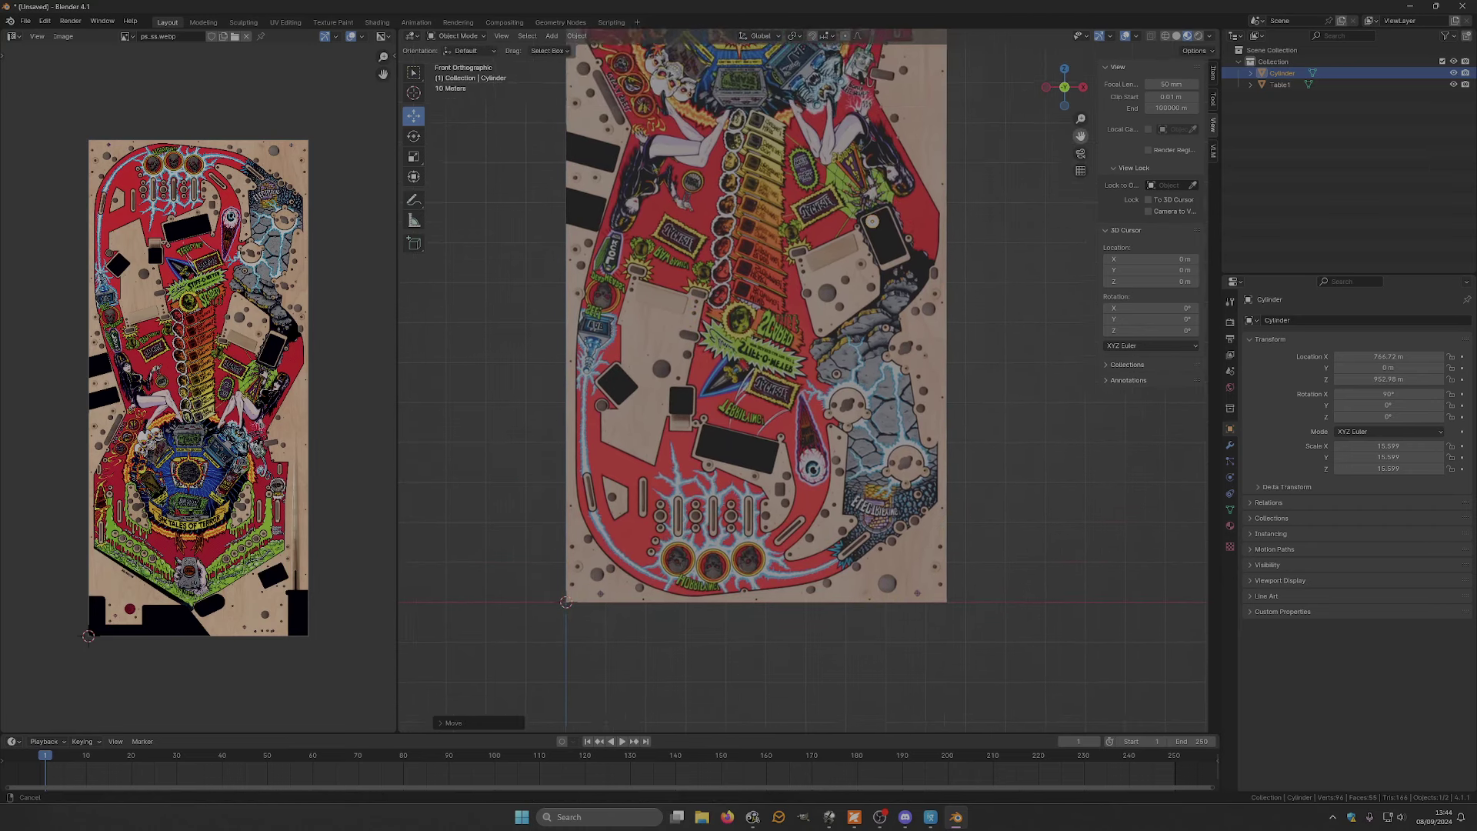
left_click_drag(1082, 137, 1039, 198)
scroll(1000, 169, "up", 5)
left_click(904, 242)
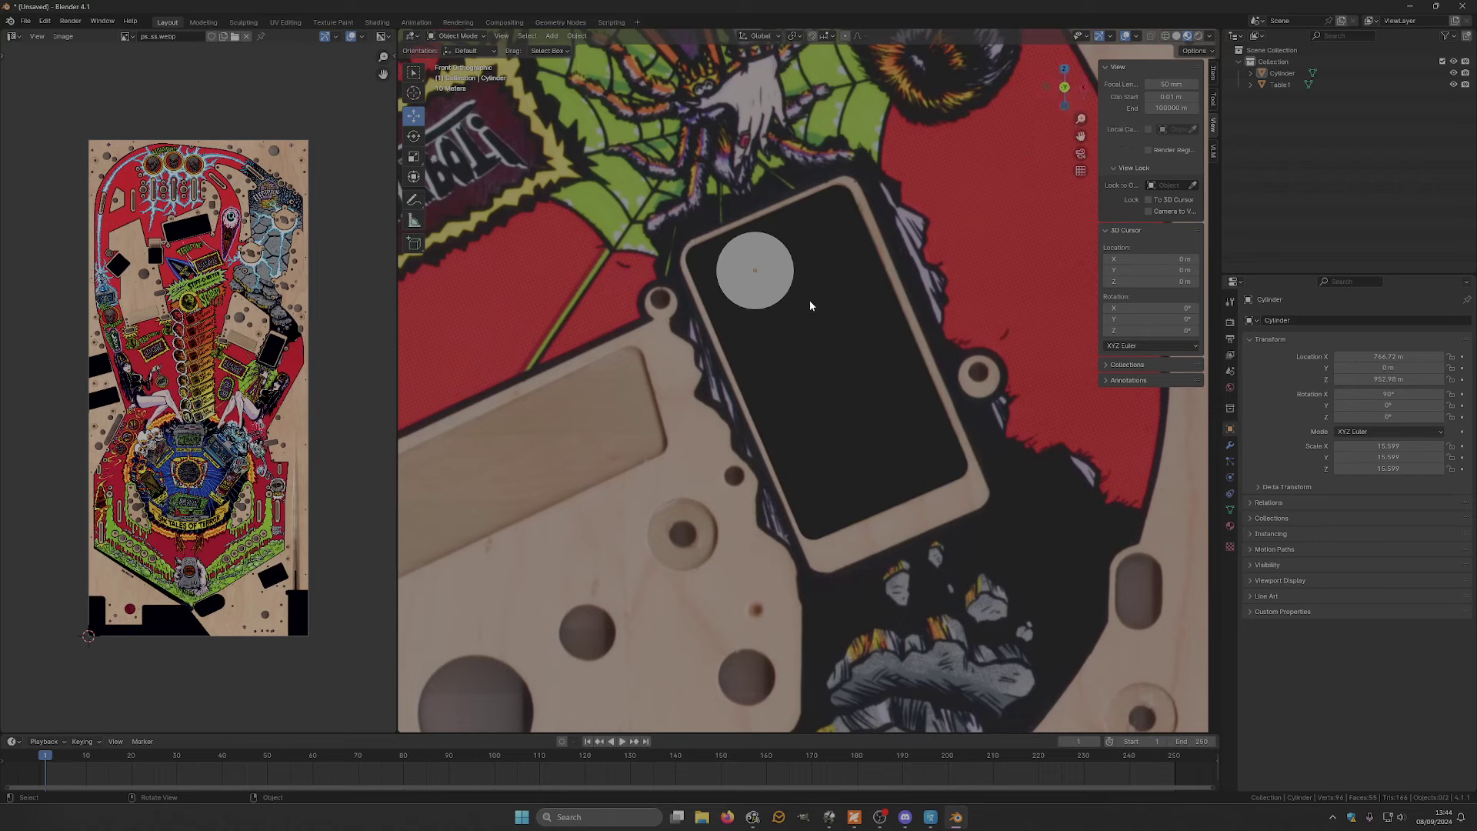
- Move the cylinder into the insert's upper-left rounded corner
left_click(776, 269)
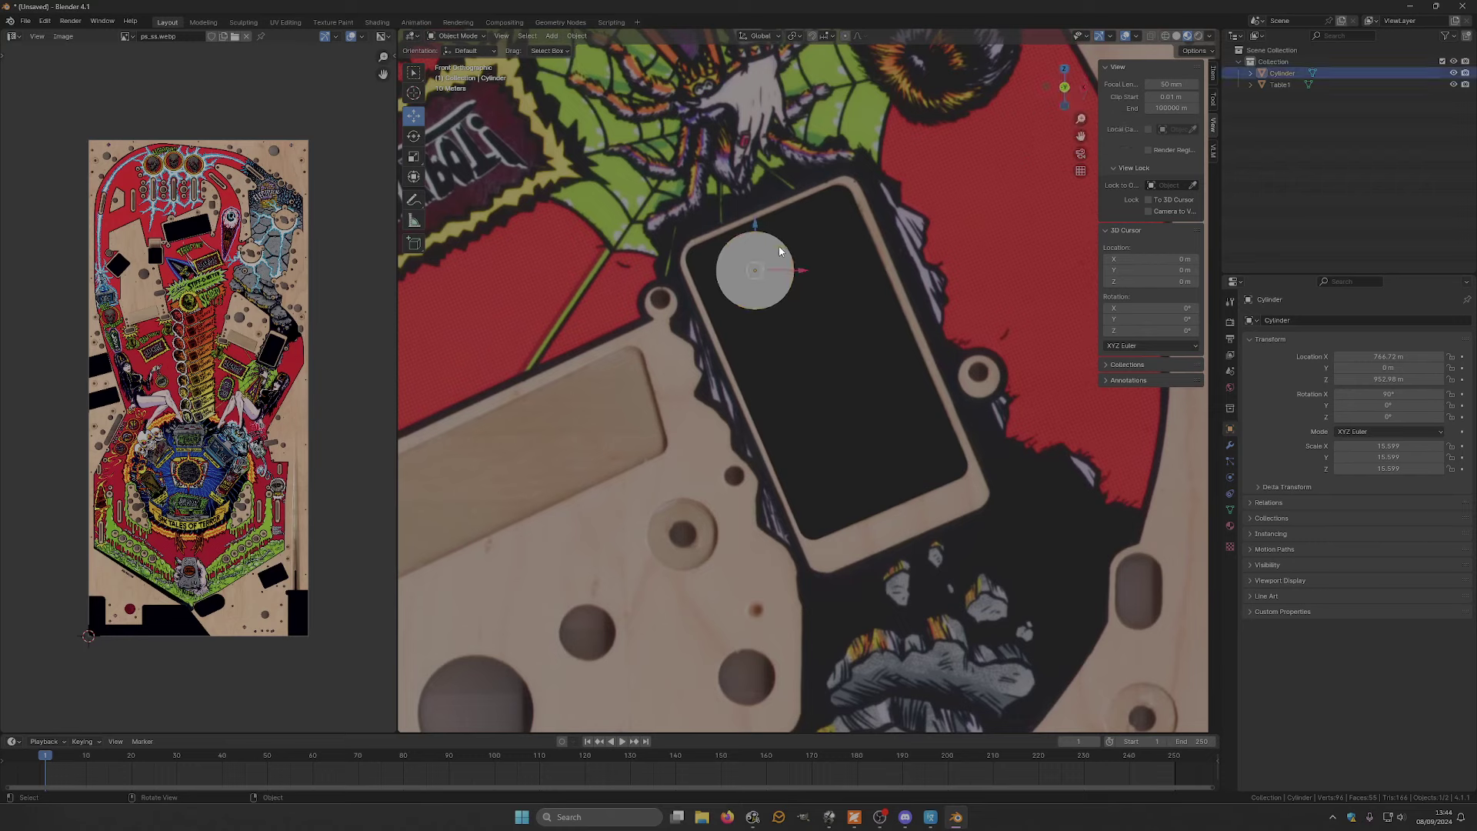
mouse_move(780, 251)
left_mouse_down()
mouse_move(786, 239)
mouse_move(786, 266)
mouse_move(727, 280)
mouse_move(759, 249)
left_mouse_up()
scroll(763, 219, "up", 5)
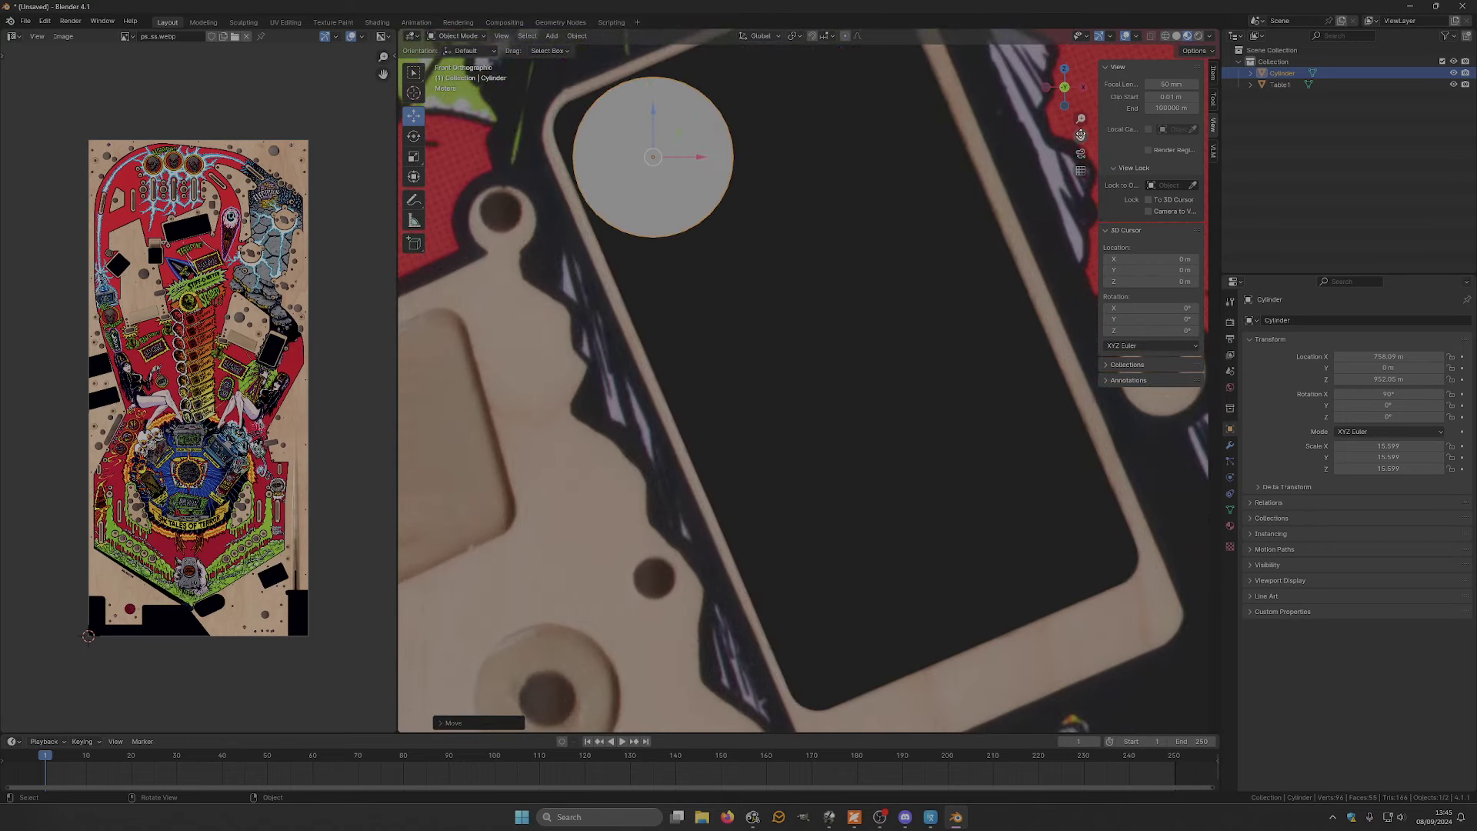
middle_click_drag(980, 154, 1011, 312, "shift")
scroll(958, 117, "up", 2)
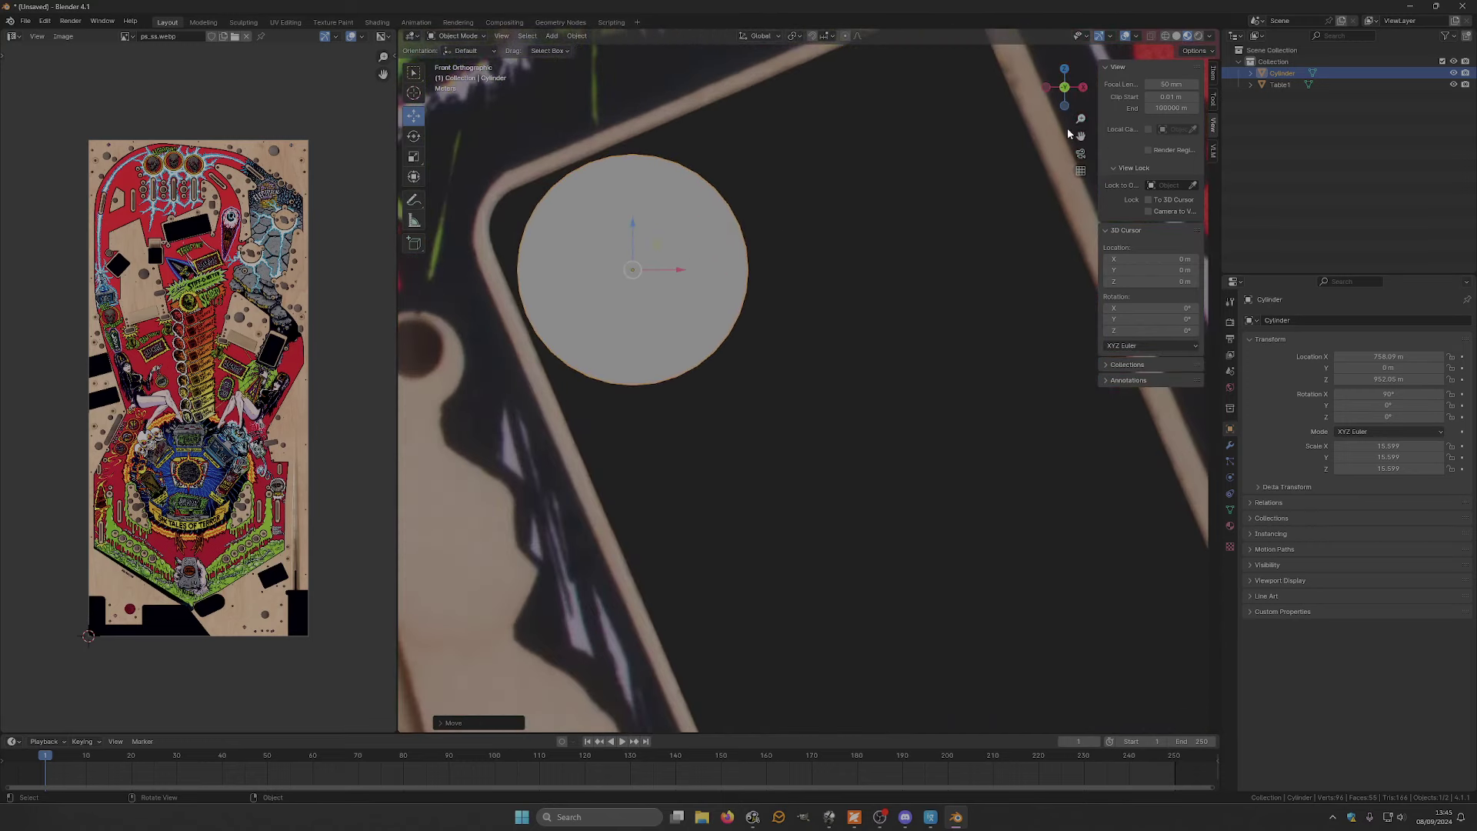
middle_click_drag(965, 49, 1059, 151, "shift")
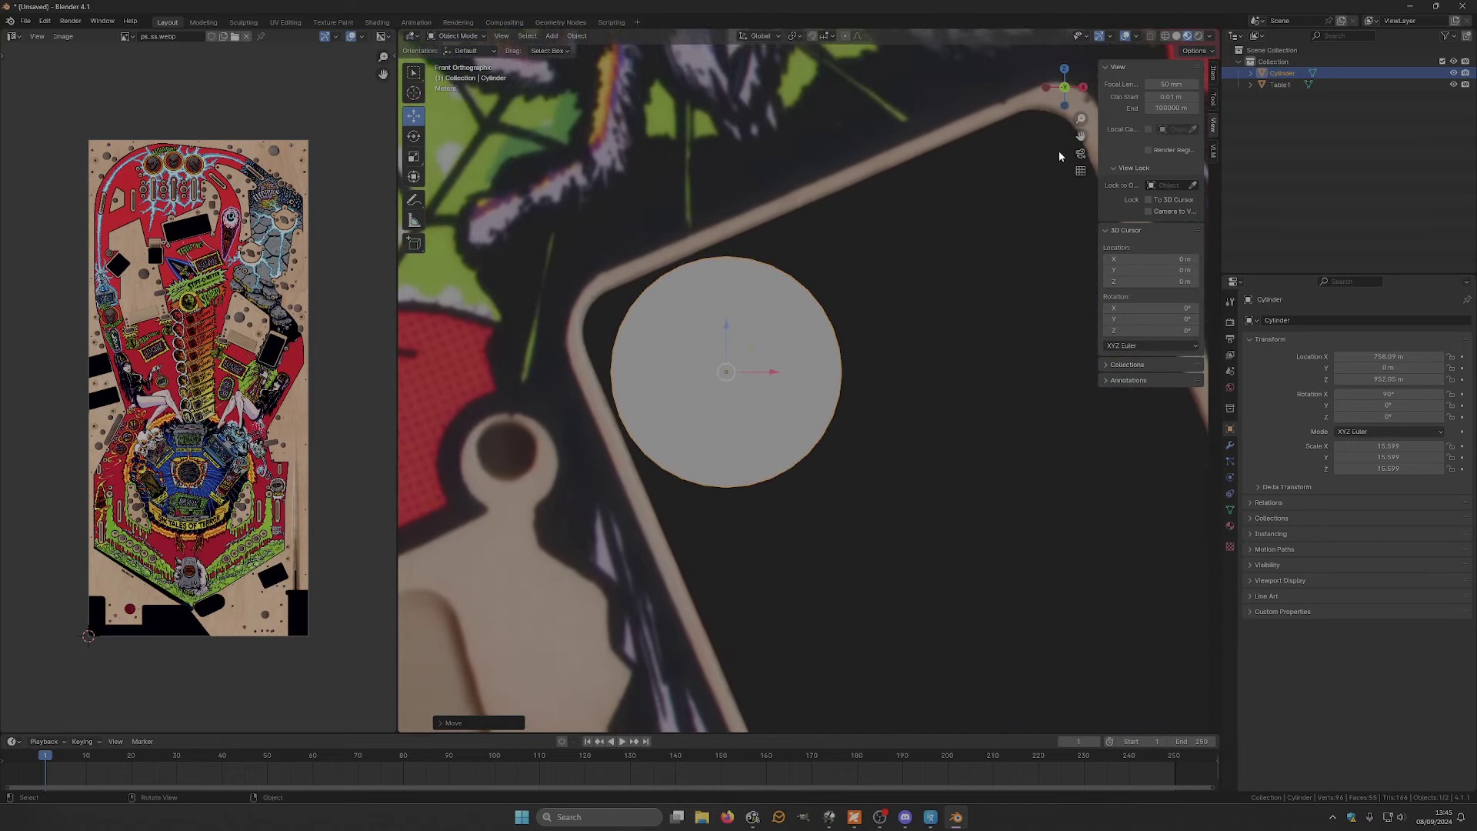
- Scale the cylinder down to 6.338 on X and Y and head into Edit Mode
left_click_drag(775, 385, 659, 310)
left_click(413, 116)
left_click(413, 156)
left_click(413, 119)
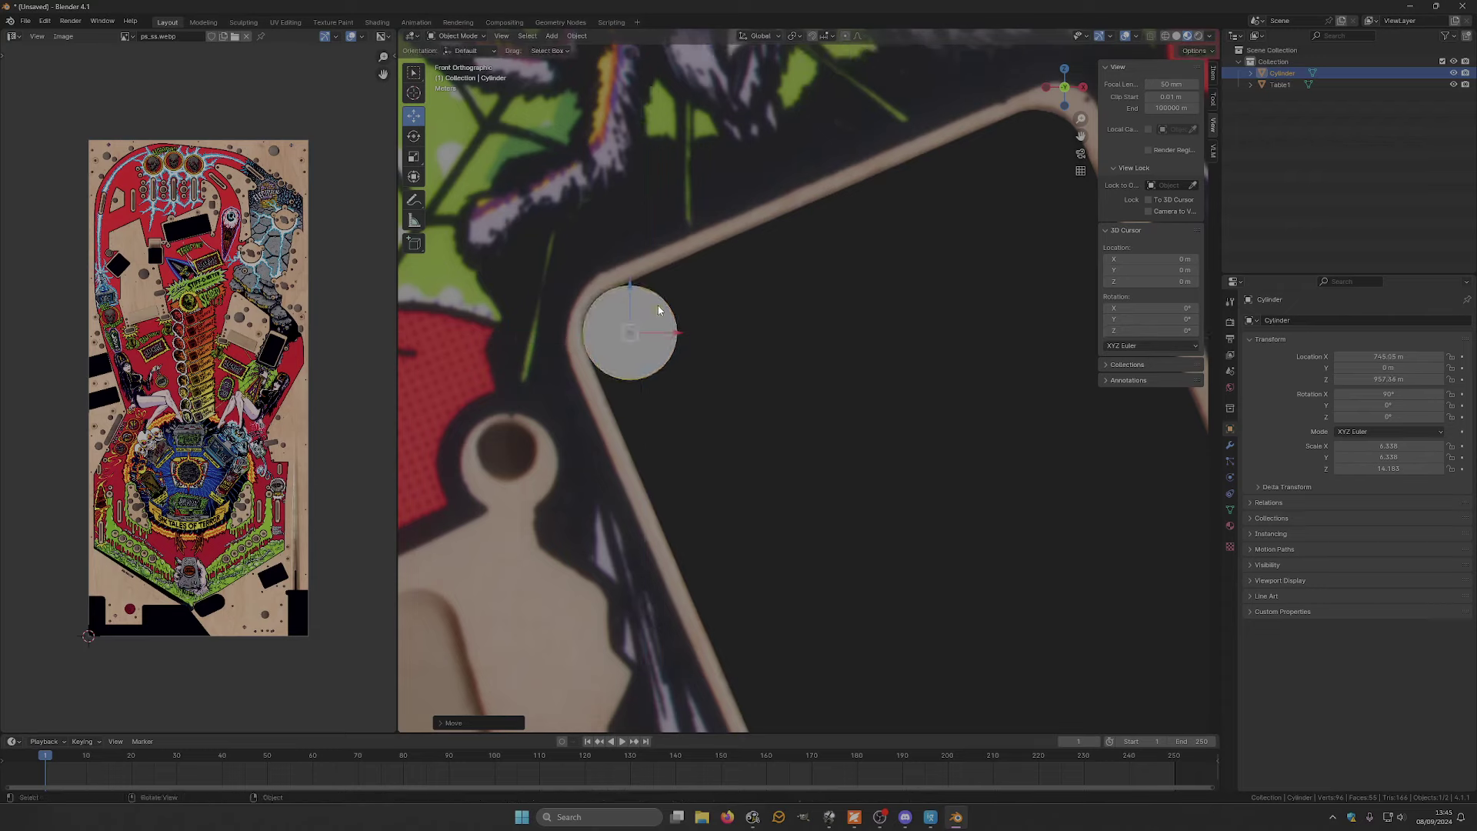
left_click(458, 36)
- In Edit Mode, add a loop cut, enable X-Ray and box-select the circle's upper-right arc
left_click(460, 62)
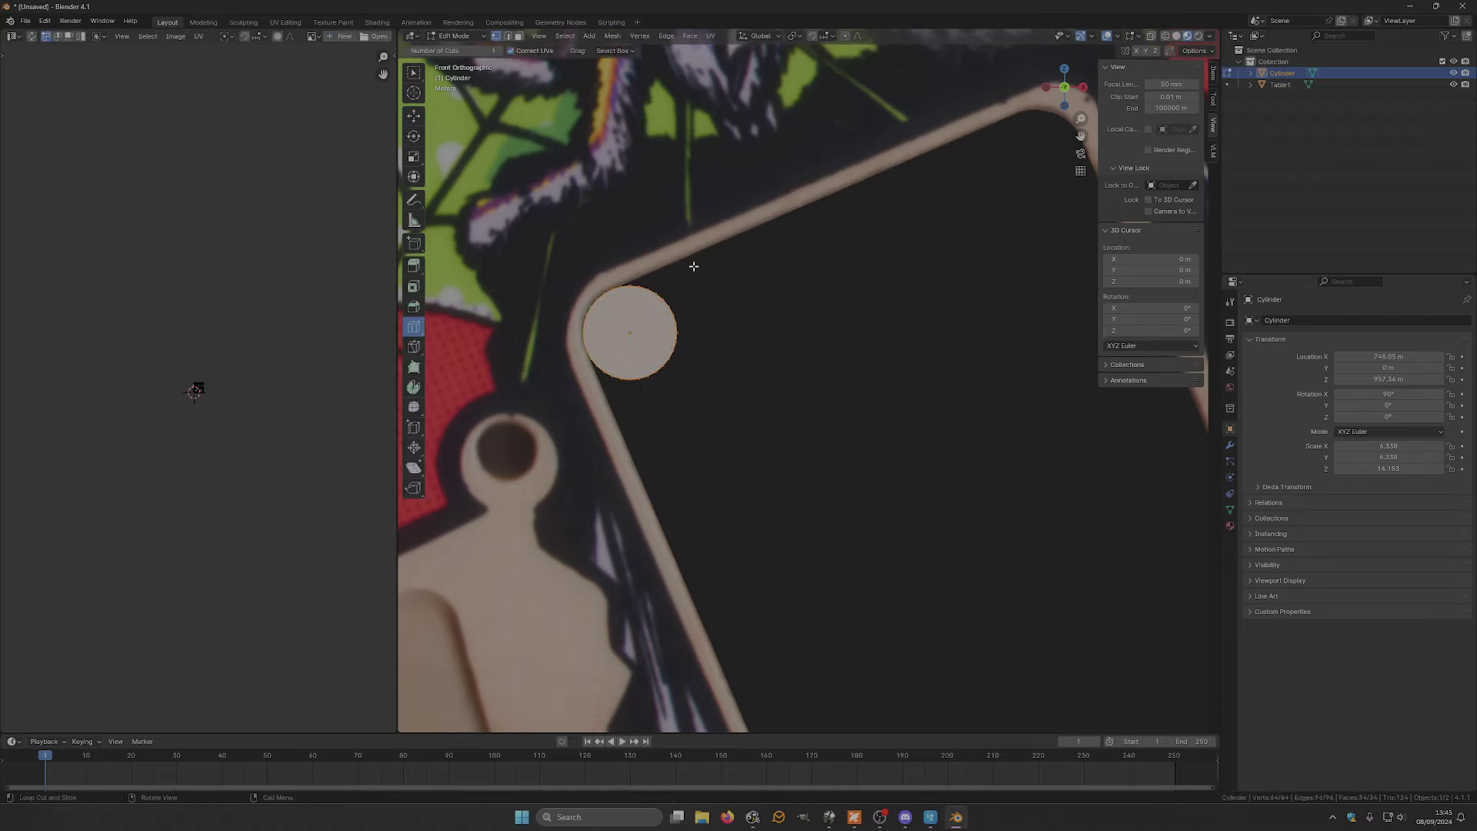
left_click(616, 280)
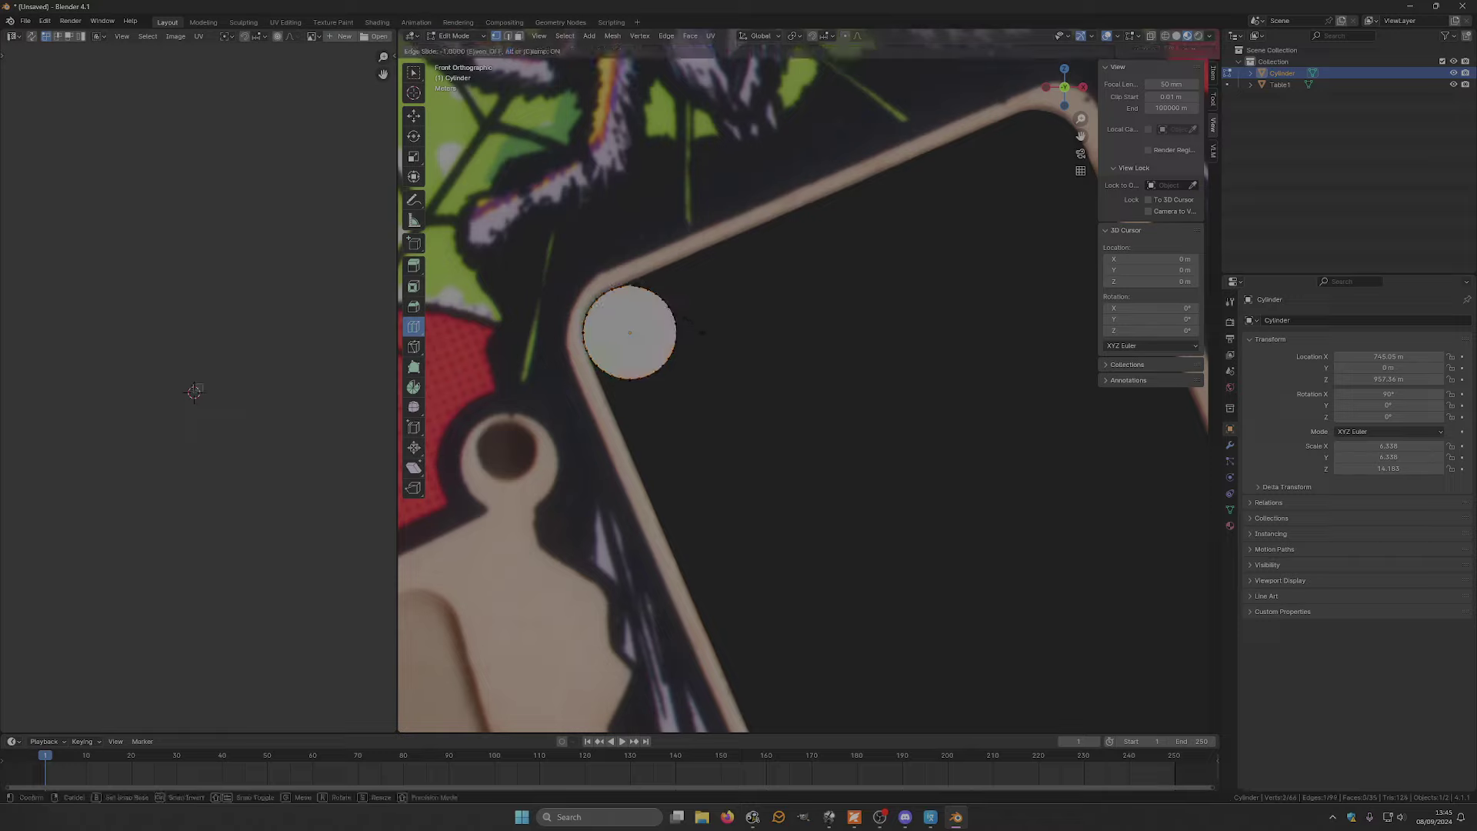
left_click(678, 285)
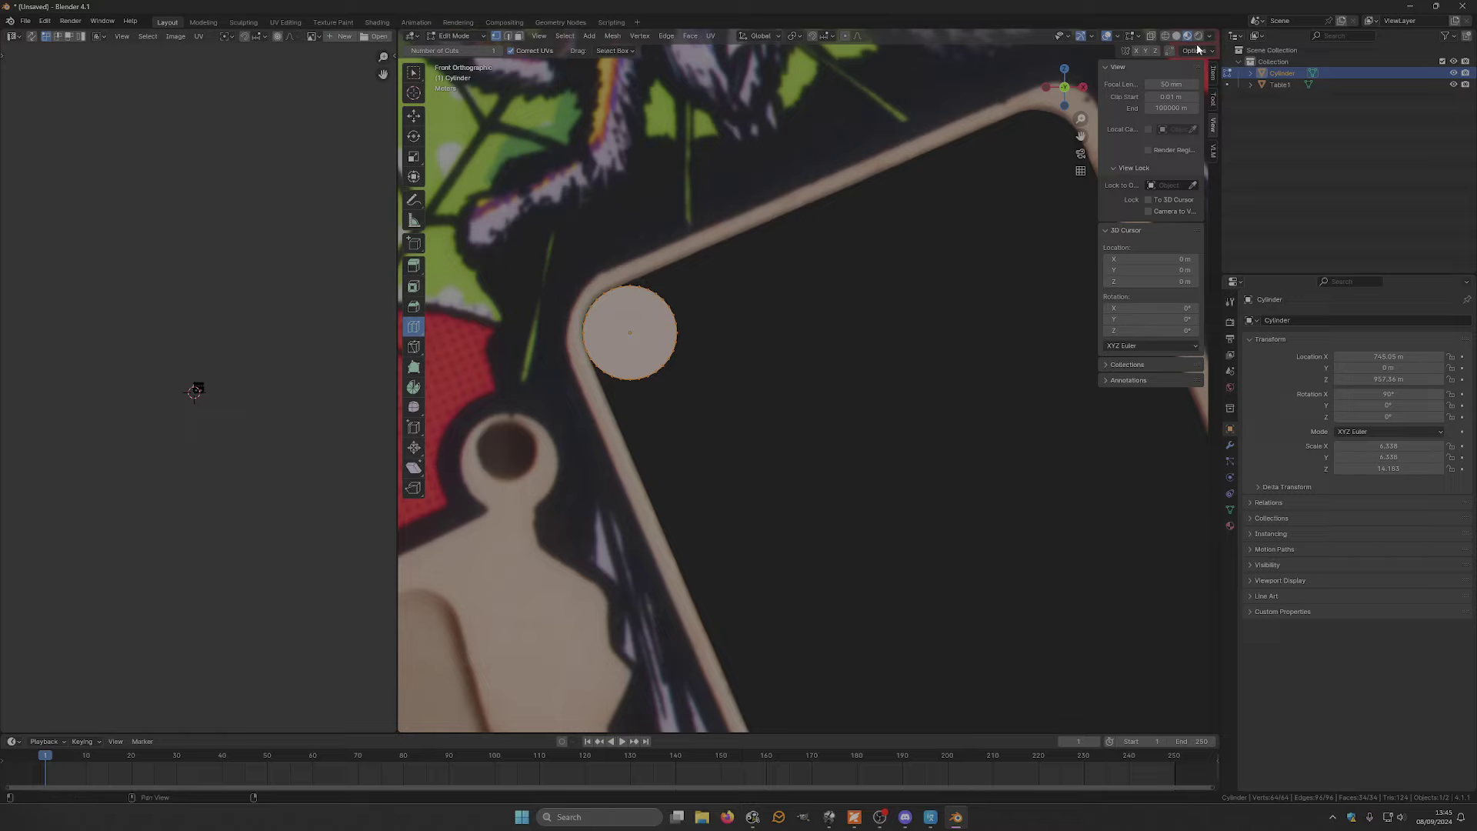
left_click(1152, 37)
left_click(415, 73)
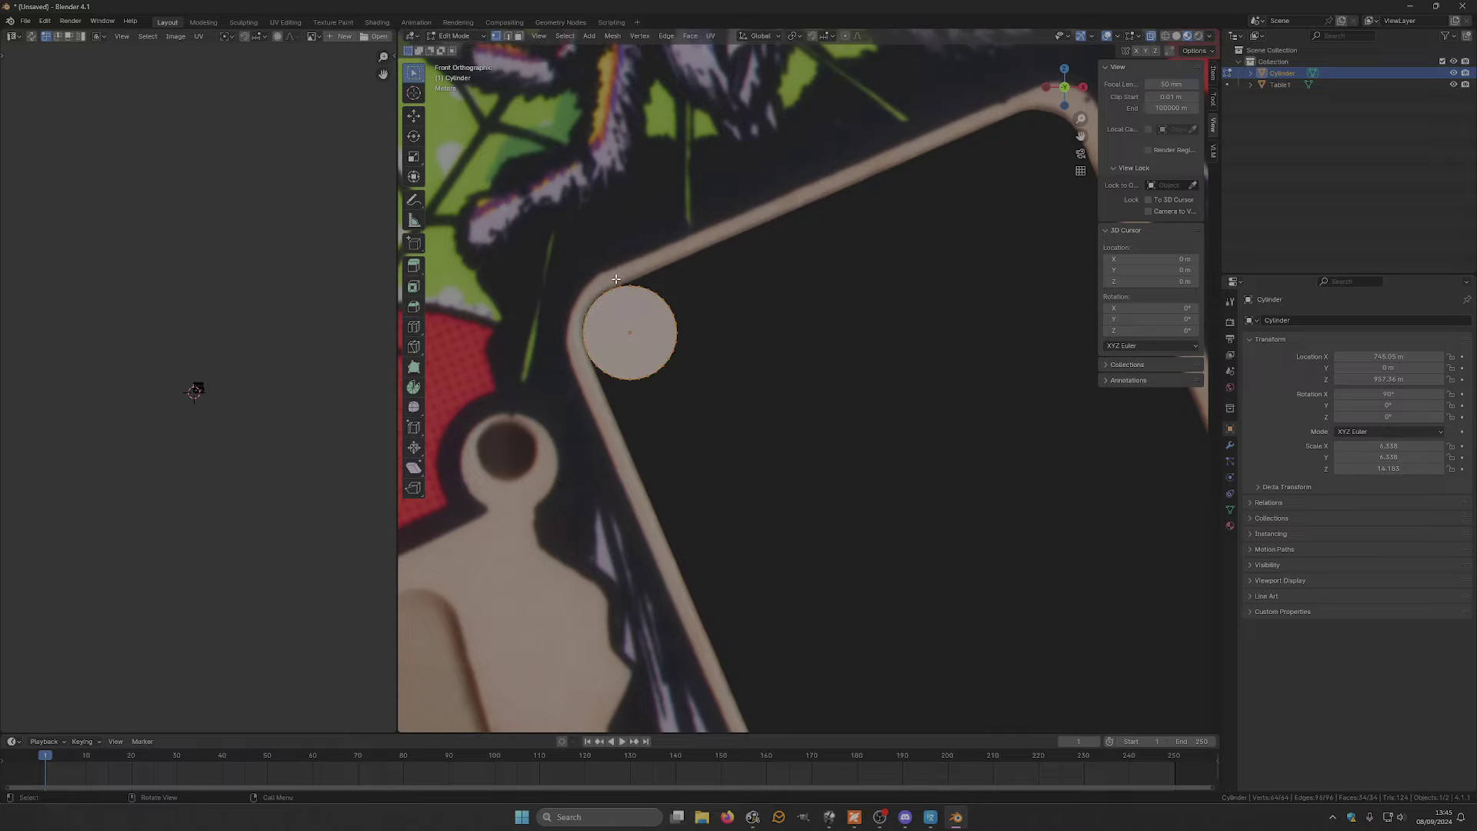
scroll(617, 279, "up", 2)
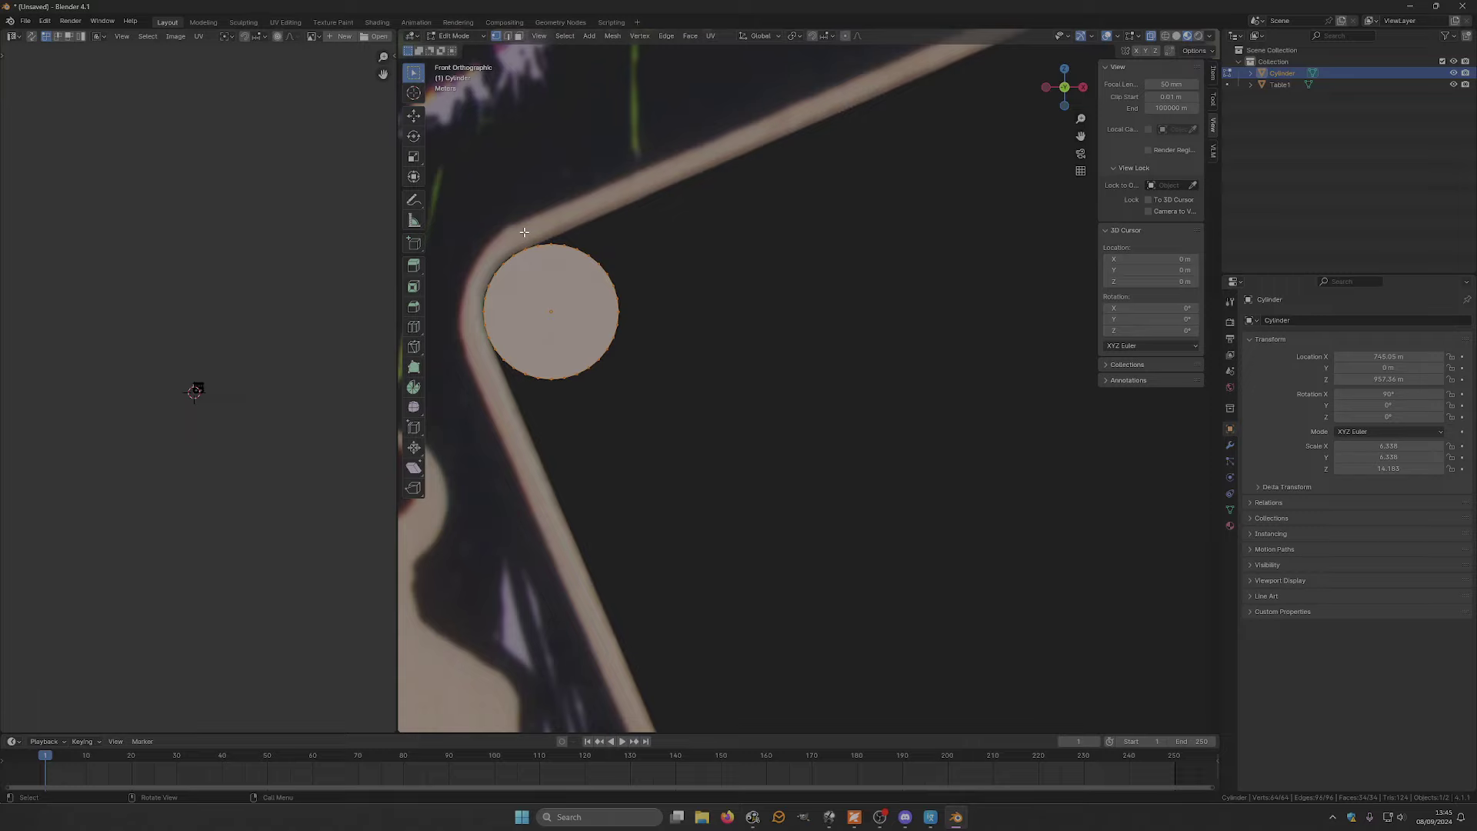
left_click_drag(554, 231, 637, 312)
scroll(800, 249, "down", 2)
scroll(818, 249, "down", 1)
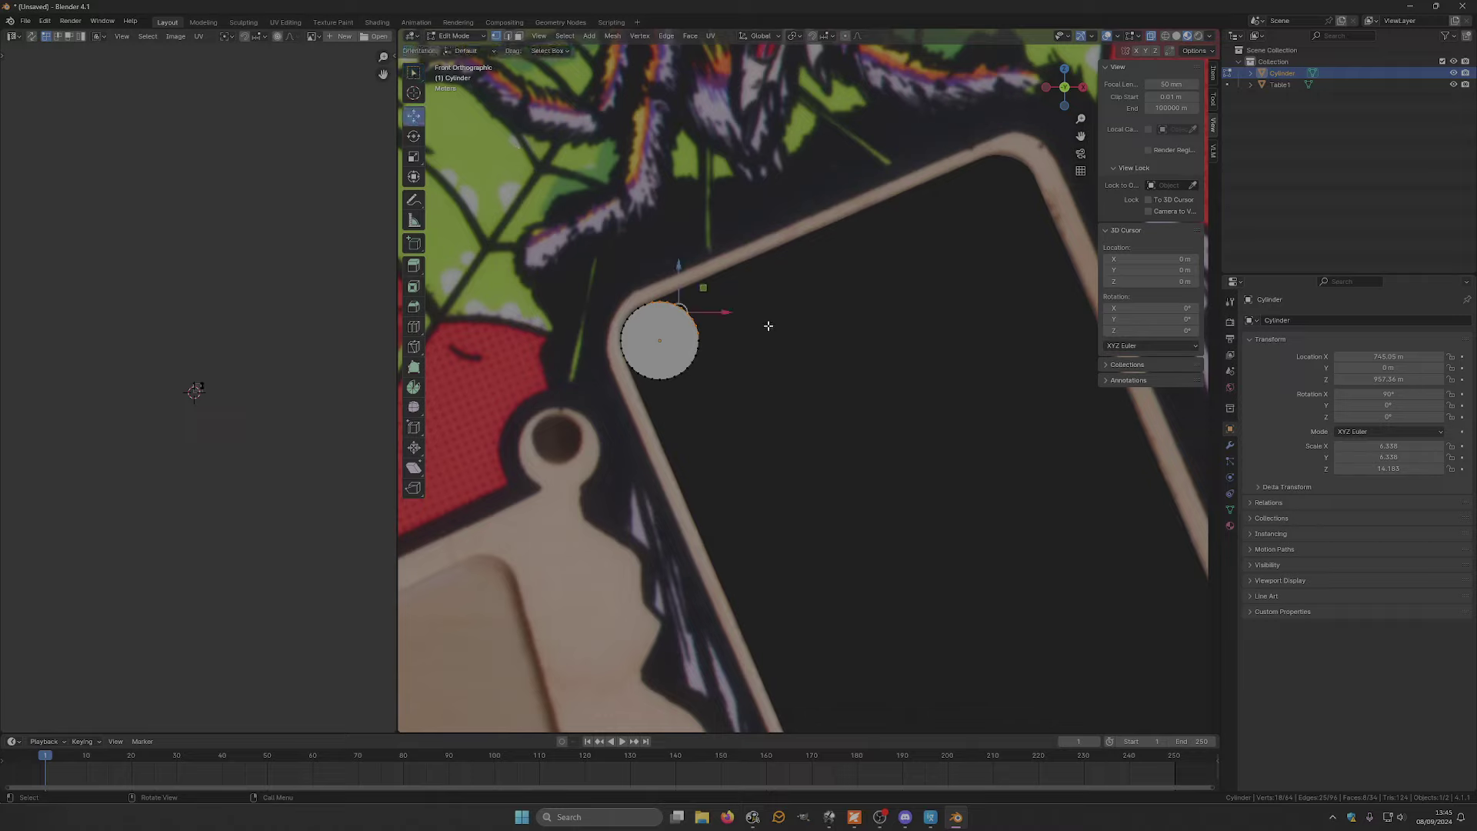
- Extrude the arc with E and drag its rounded end to the insert's opposite corner
key("e")
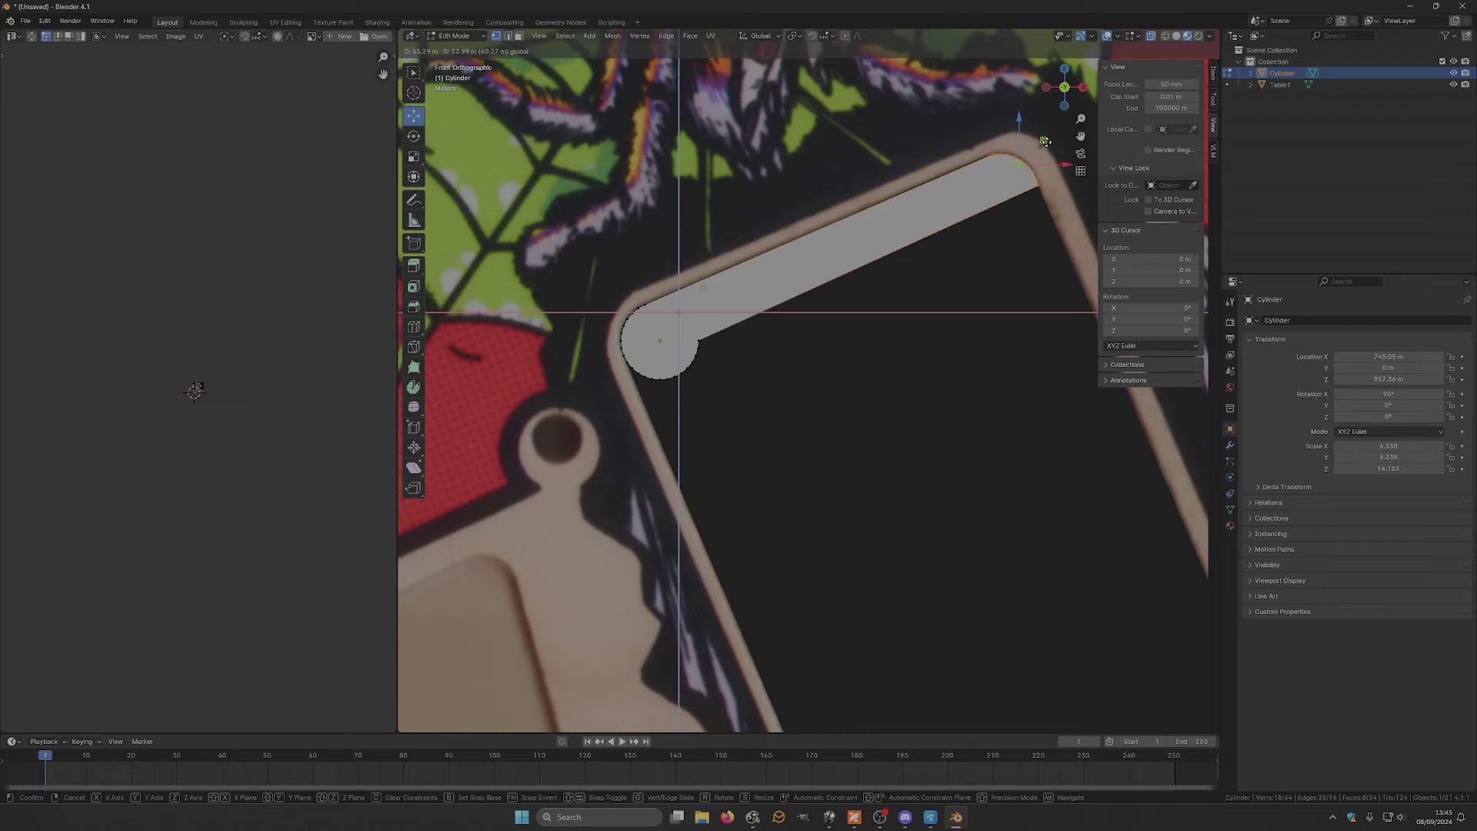
left_click(1044, 143)
scroll(767, 406, "down", 2)
scroll(656, 357, "up", 4)
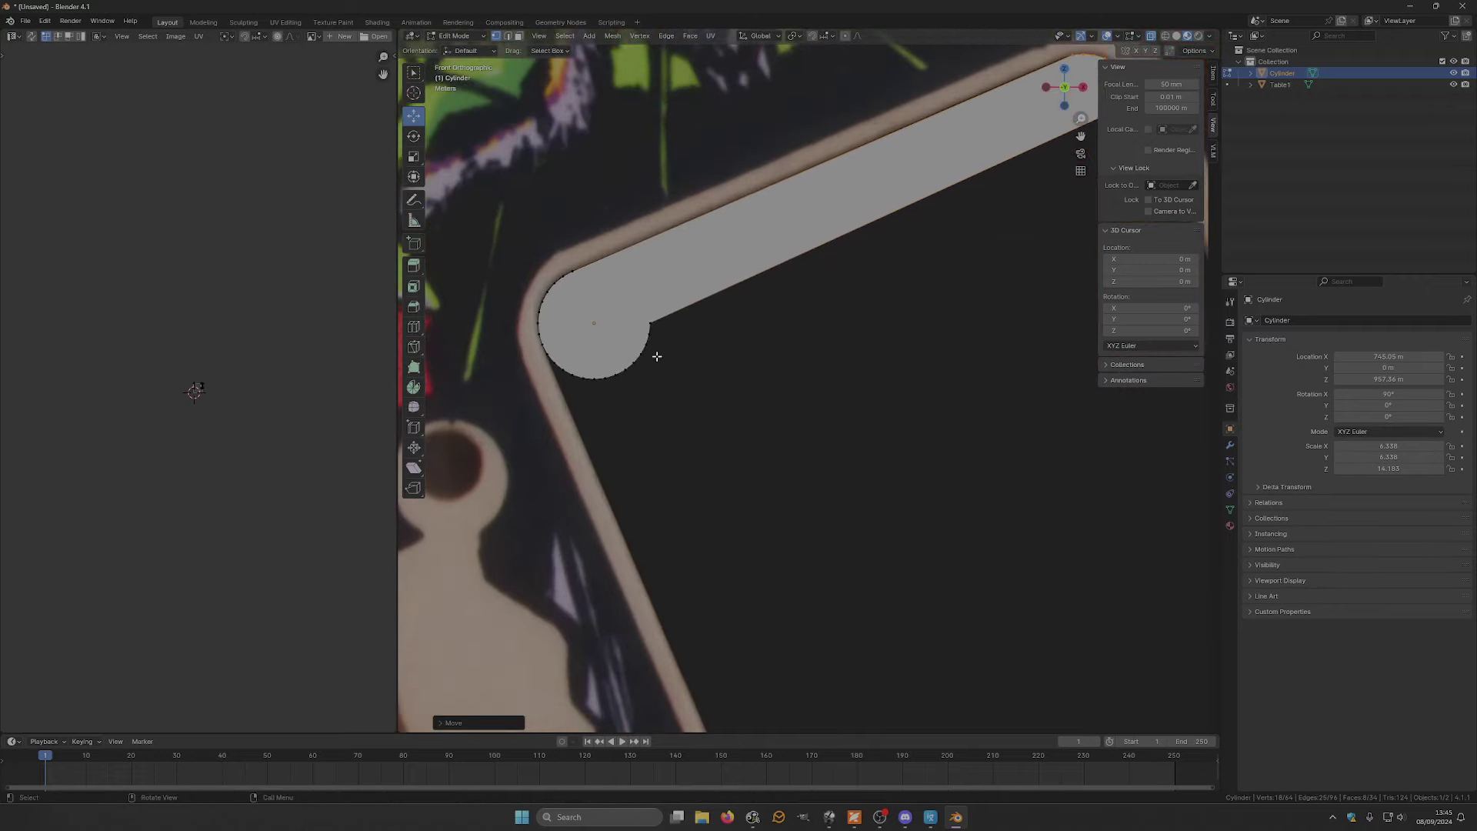
left_click_drag(608, 298, 685, 394)
scroll(992, 275, "down", 4)
left_click_drag(1081, 136, 906, 218)
left_click_drag(579, 204, 1013, 555)
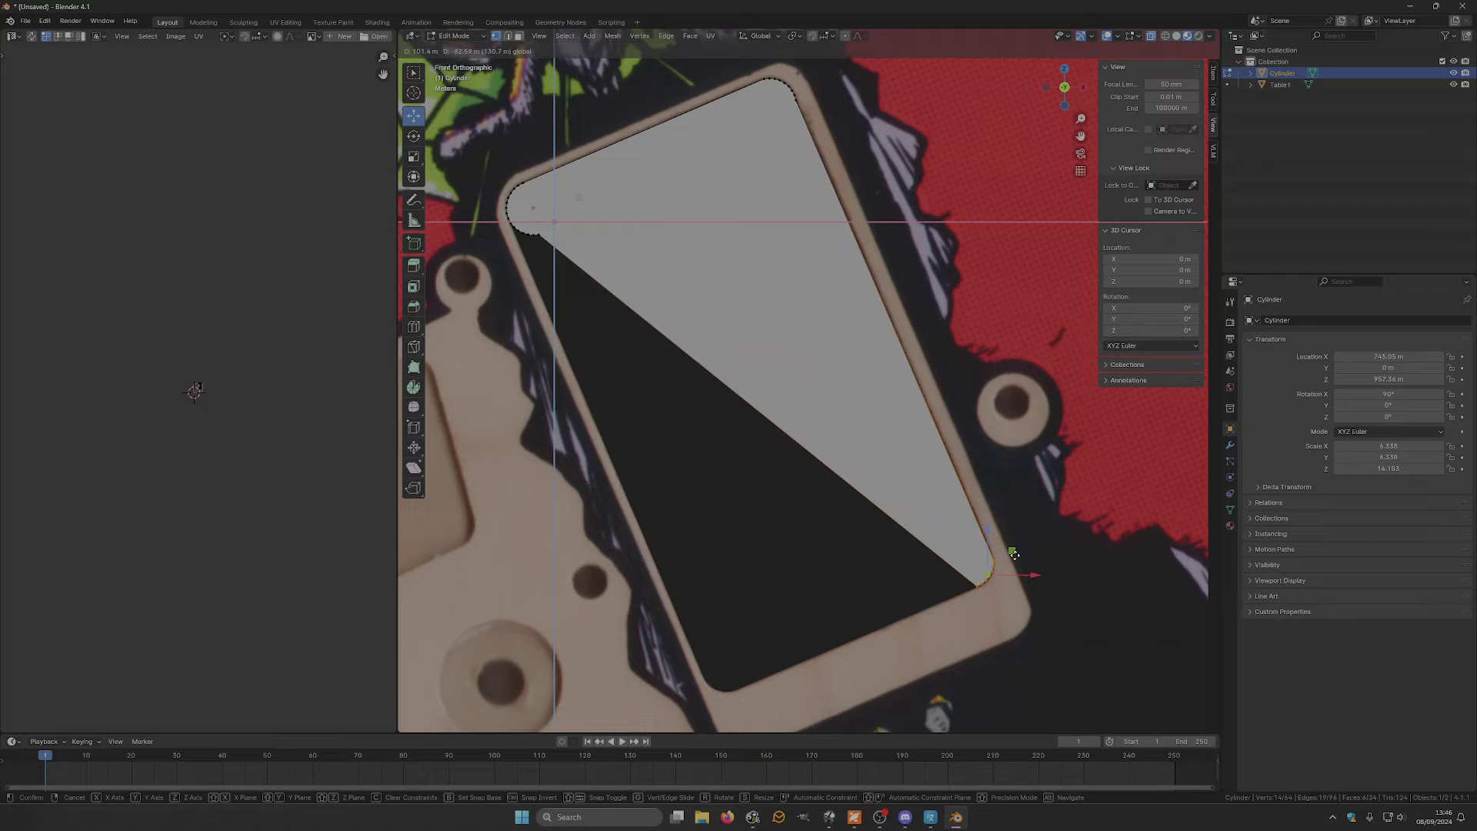
- Select the top-left rounded corner vertices, then return to Object Mode and orbit to check depth
left_click_drag(503, 216, 745, 667)
scroll(774, 444, "down", 3)
left_click(437, 35)
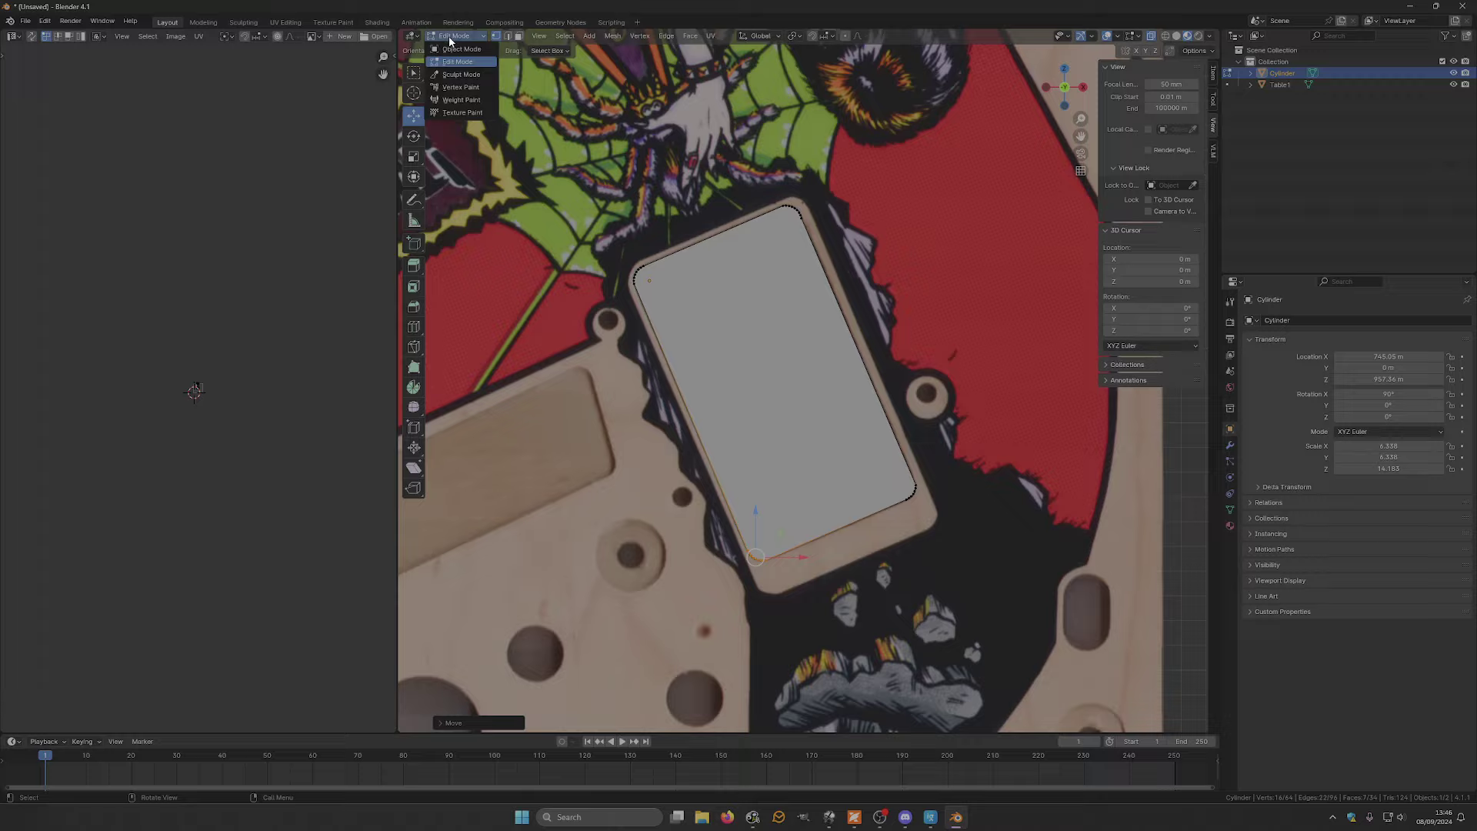
left_click(454, 51)
middle_click_drag(770, 352, 1037, 105)
- Give Table1 a Boolean Difference modifier cutting with Cylinder using the Fast solver
left_click(1066, 86)
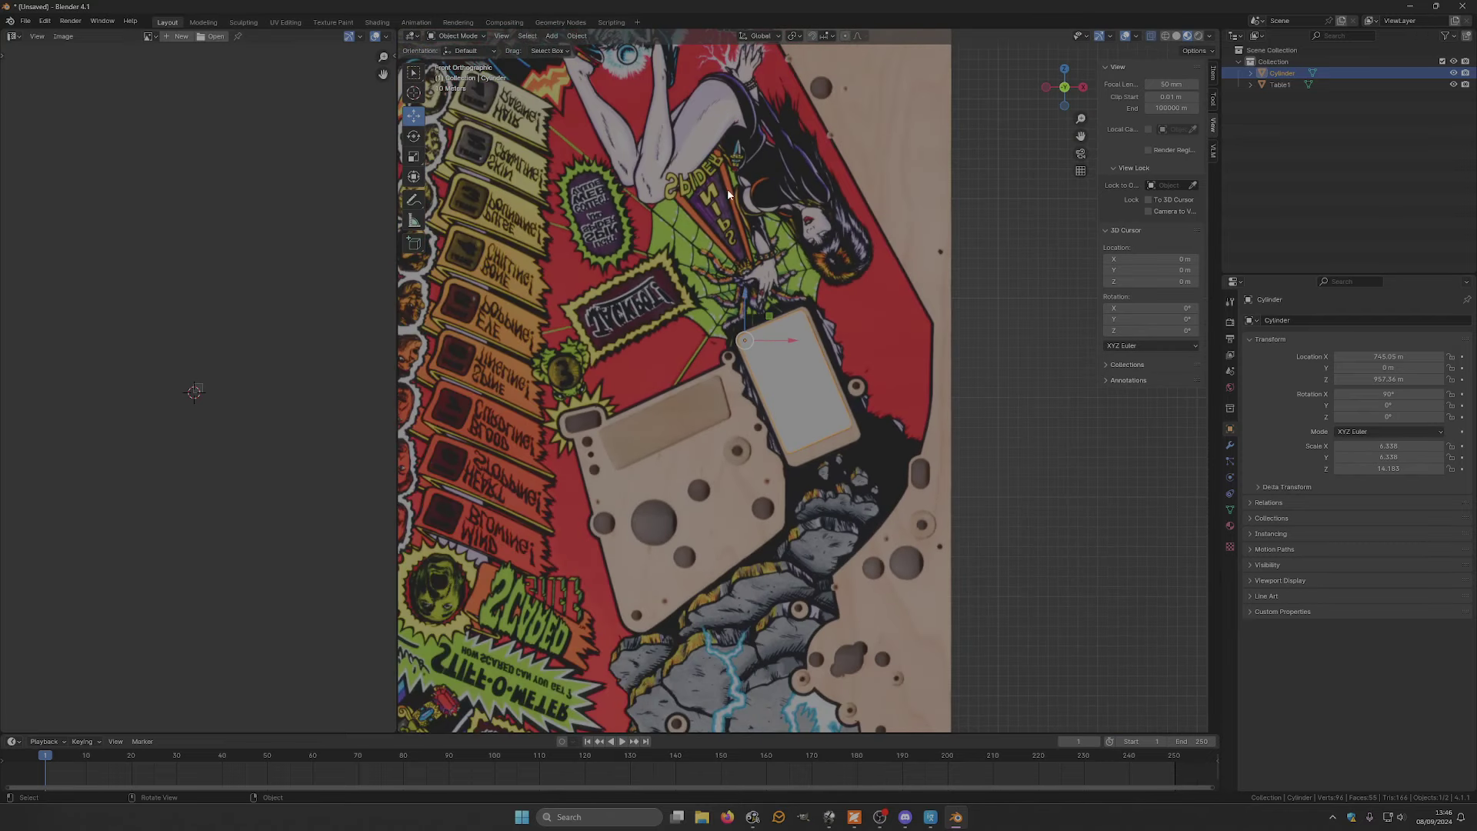
left_click(873, 289)
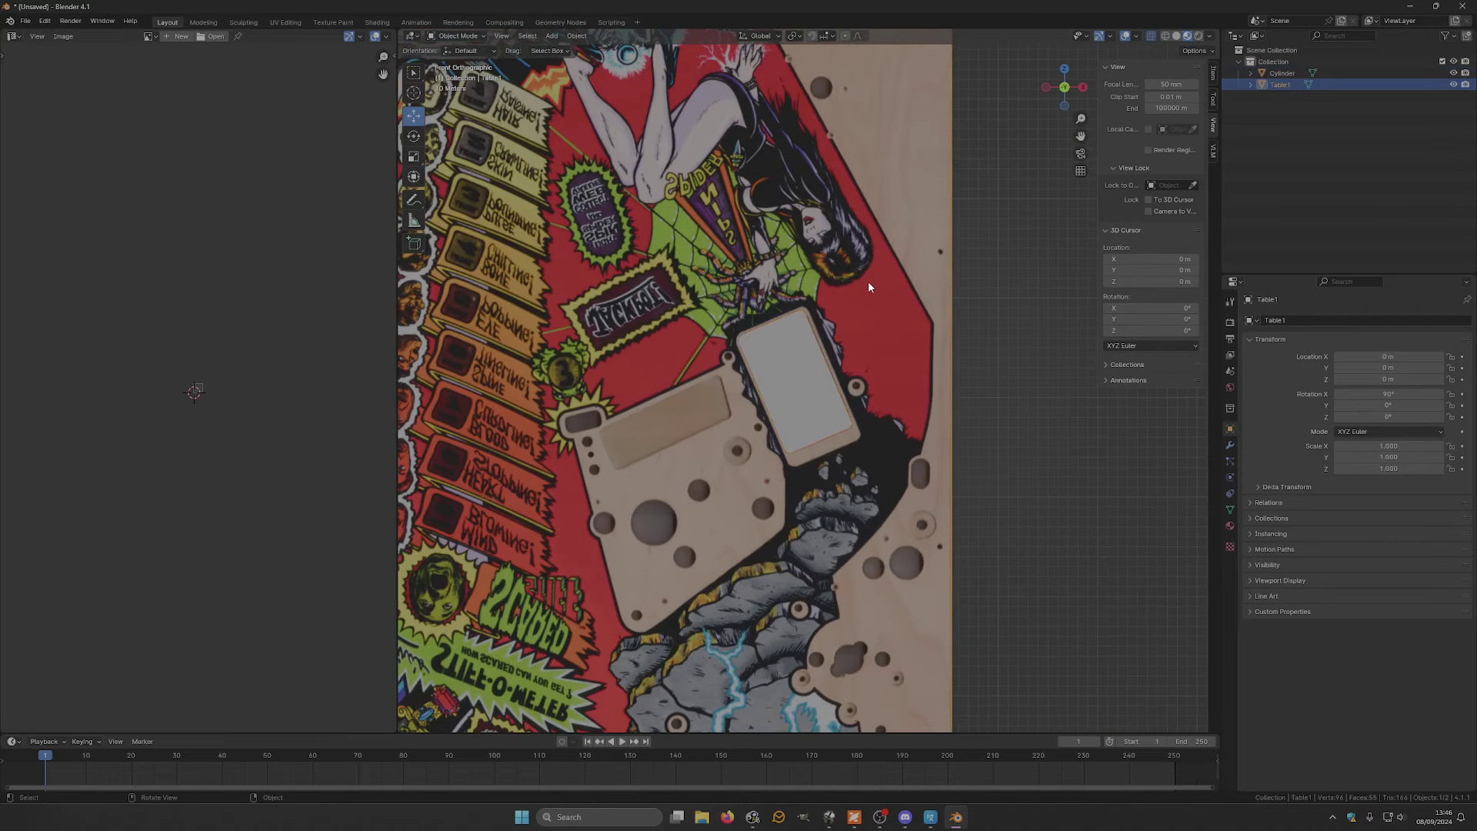
left_click(1231, 446)
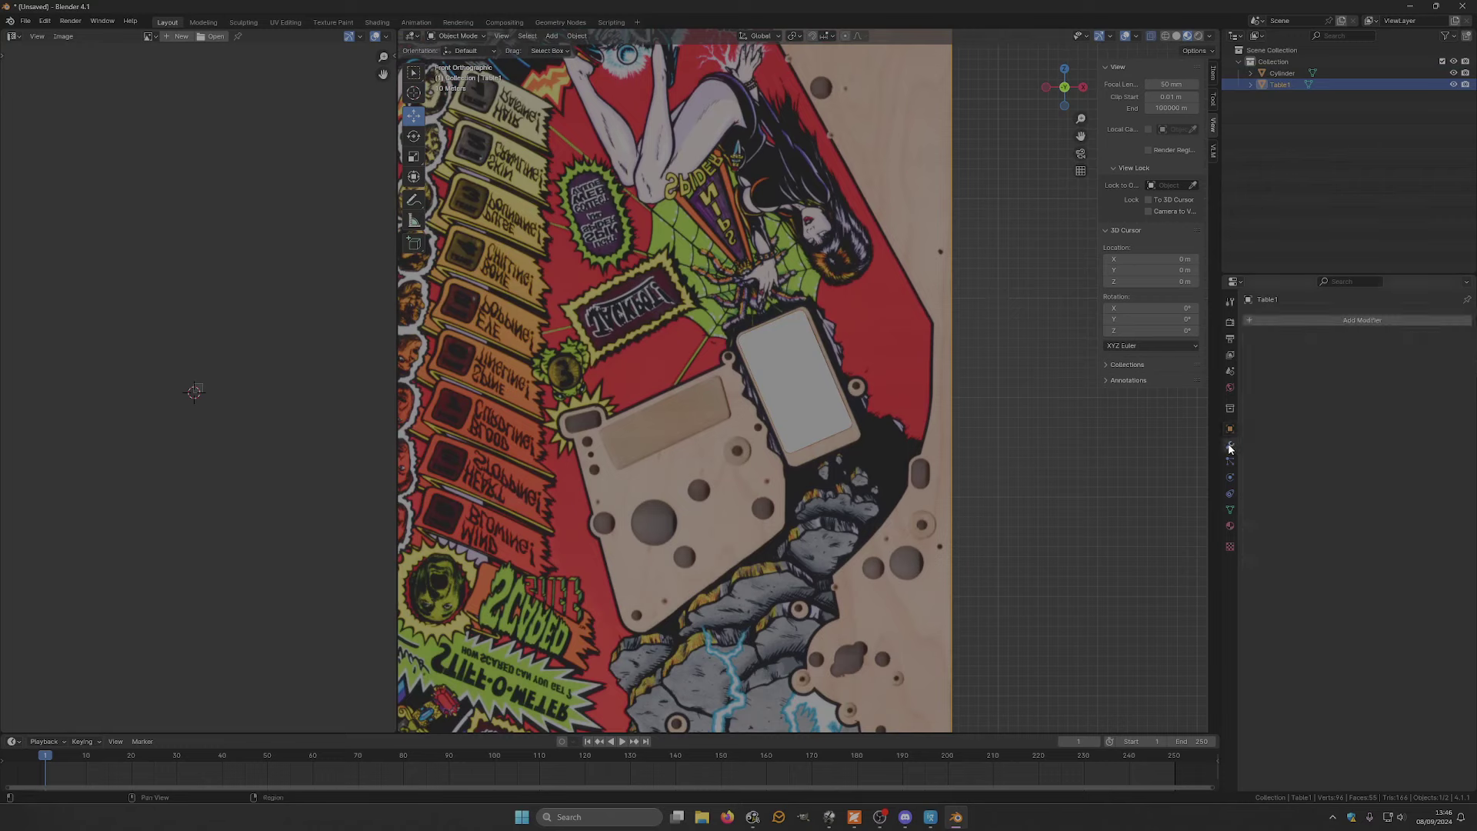
left_click(1348, 322)
mouse_move(1325, 362)
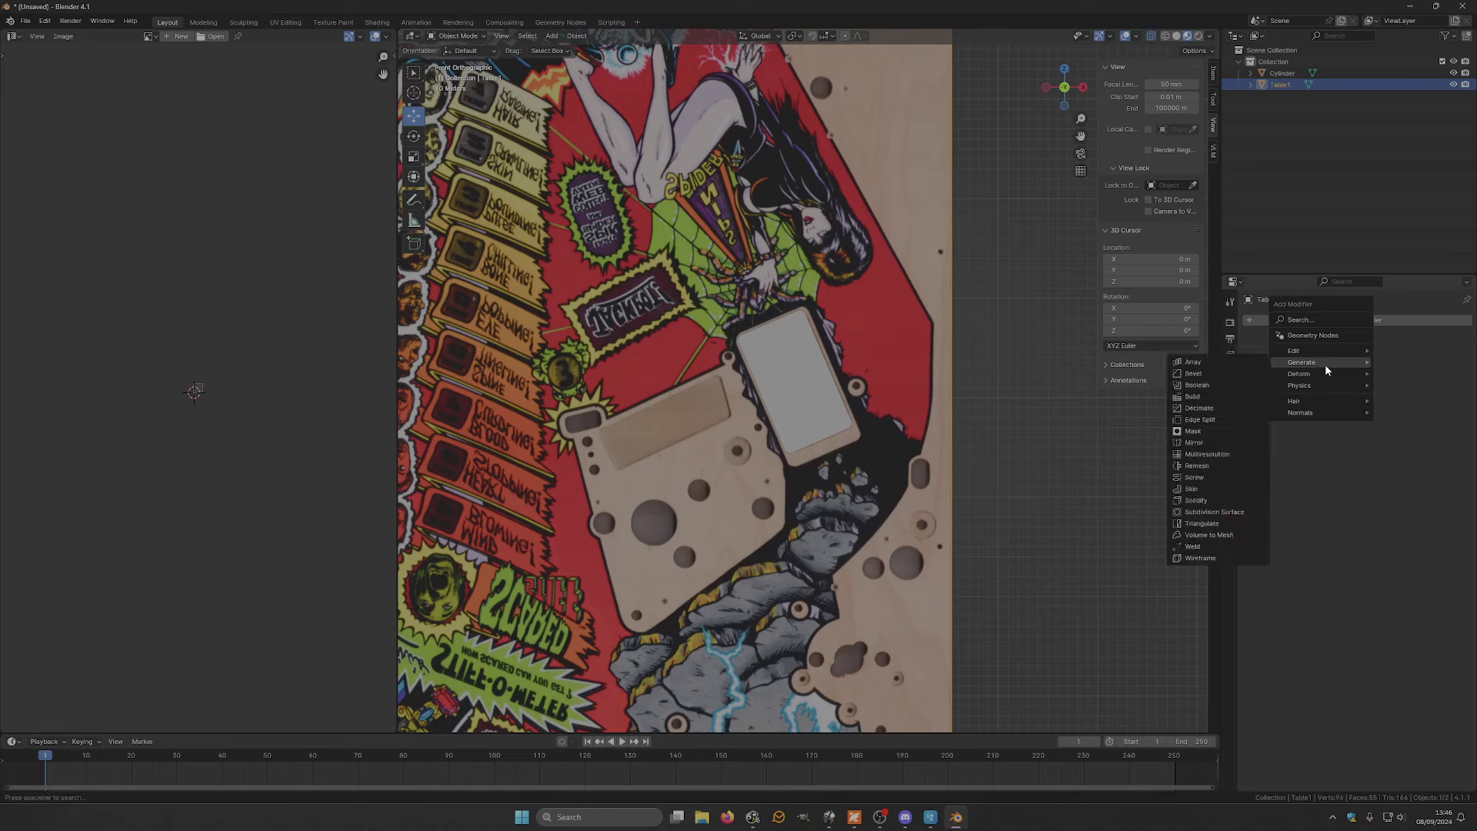
left_click(1208, 384)
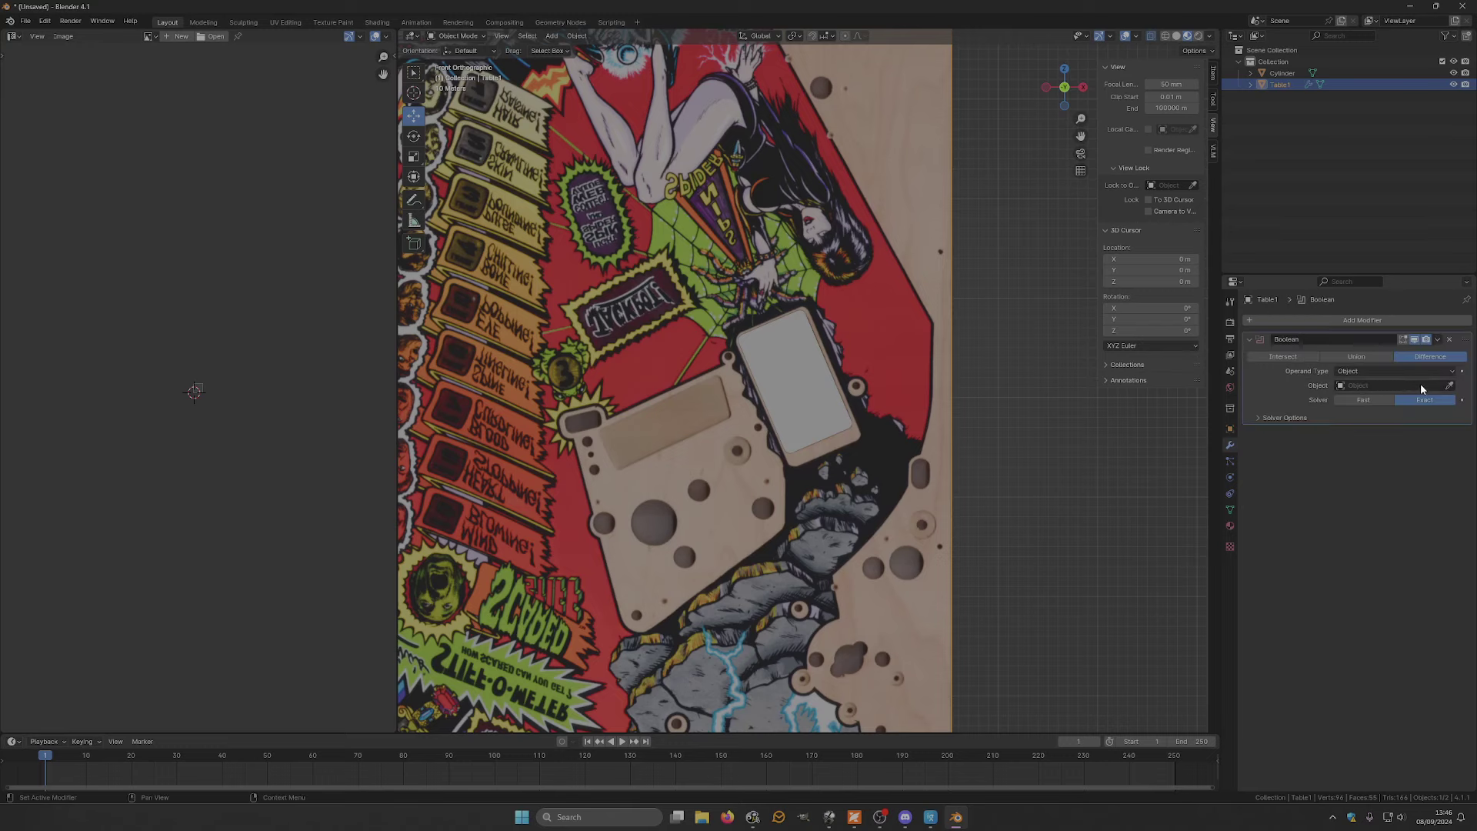
left_click(806, 378)
left_click(1361, 400)
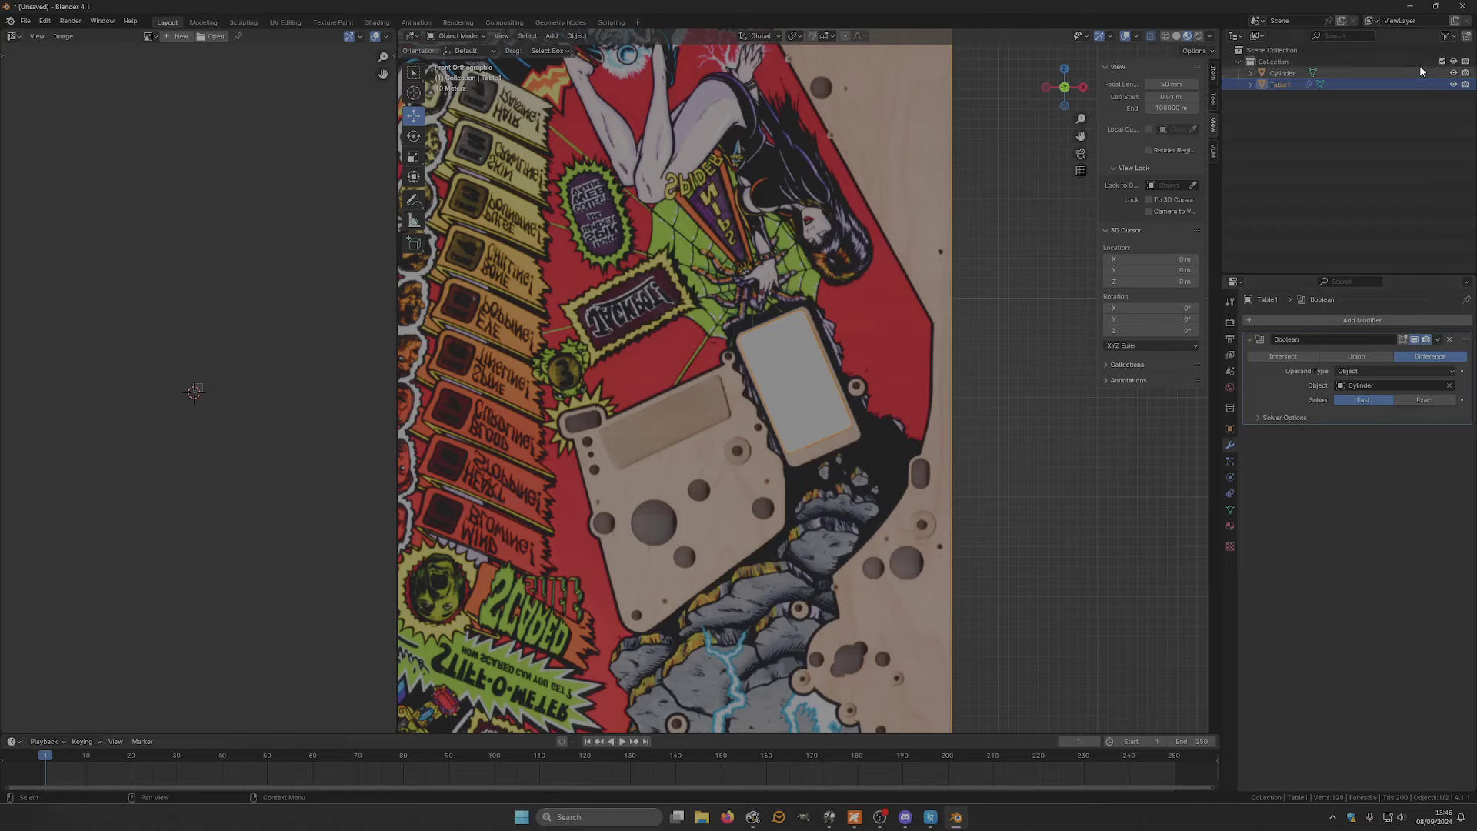
- Hide the Cylinder and inspect the previewed hole in Table1 from the front
left_click(1453, 75)
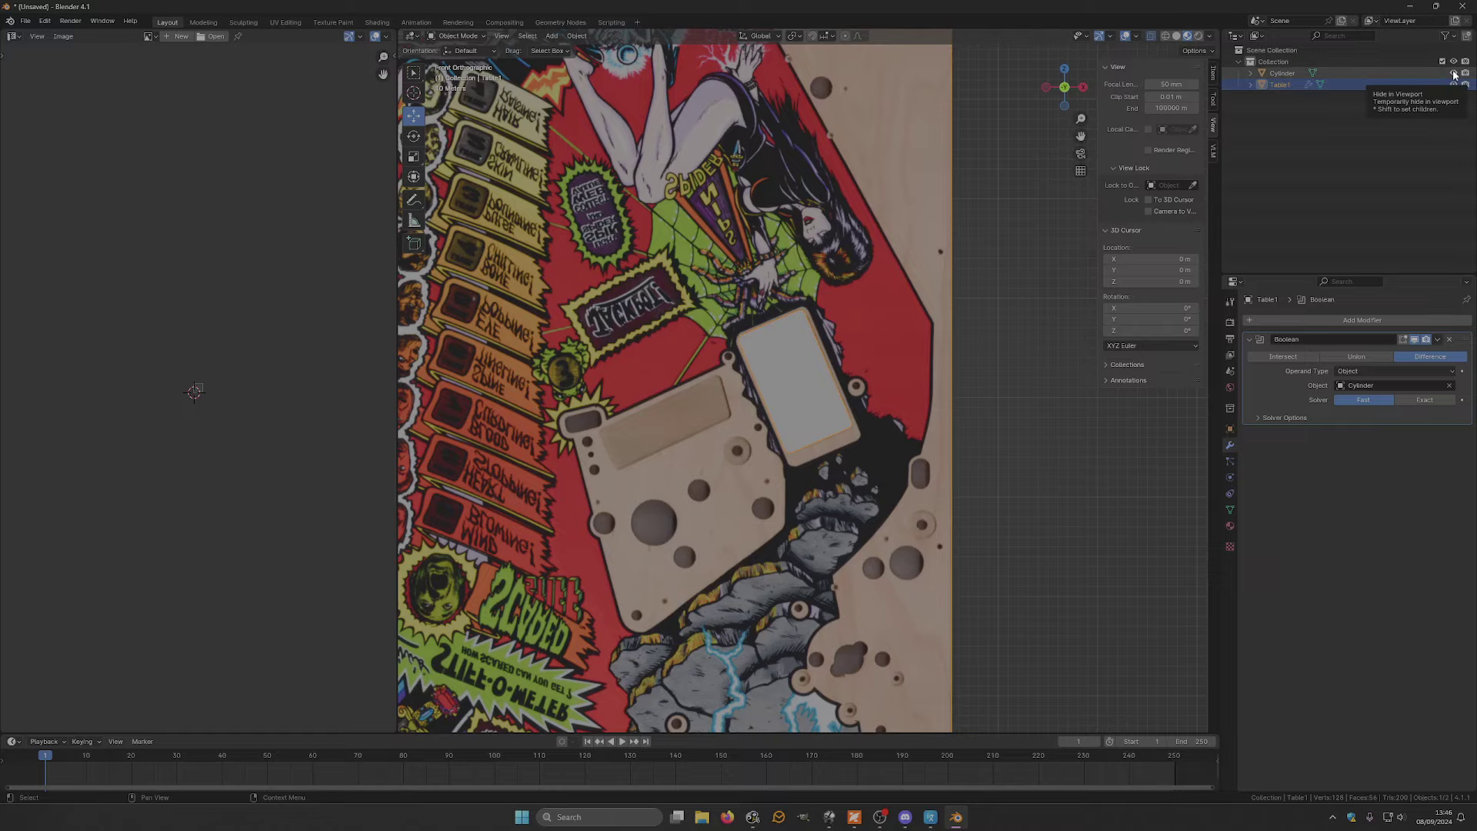
mouse_move(1016, 377)
middle_mouse_down()
mouse_move(811, 402)
mouse_move(1008, 361)
middle_mouse_up()
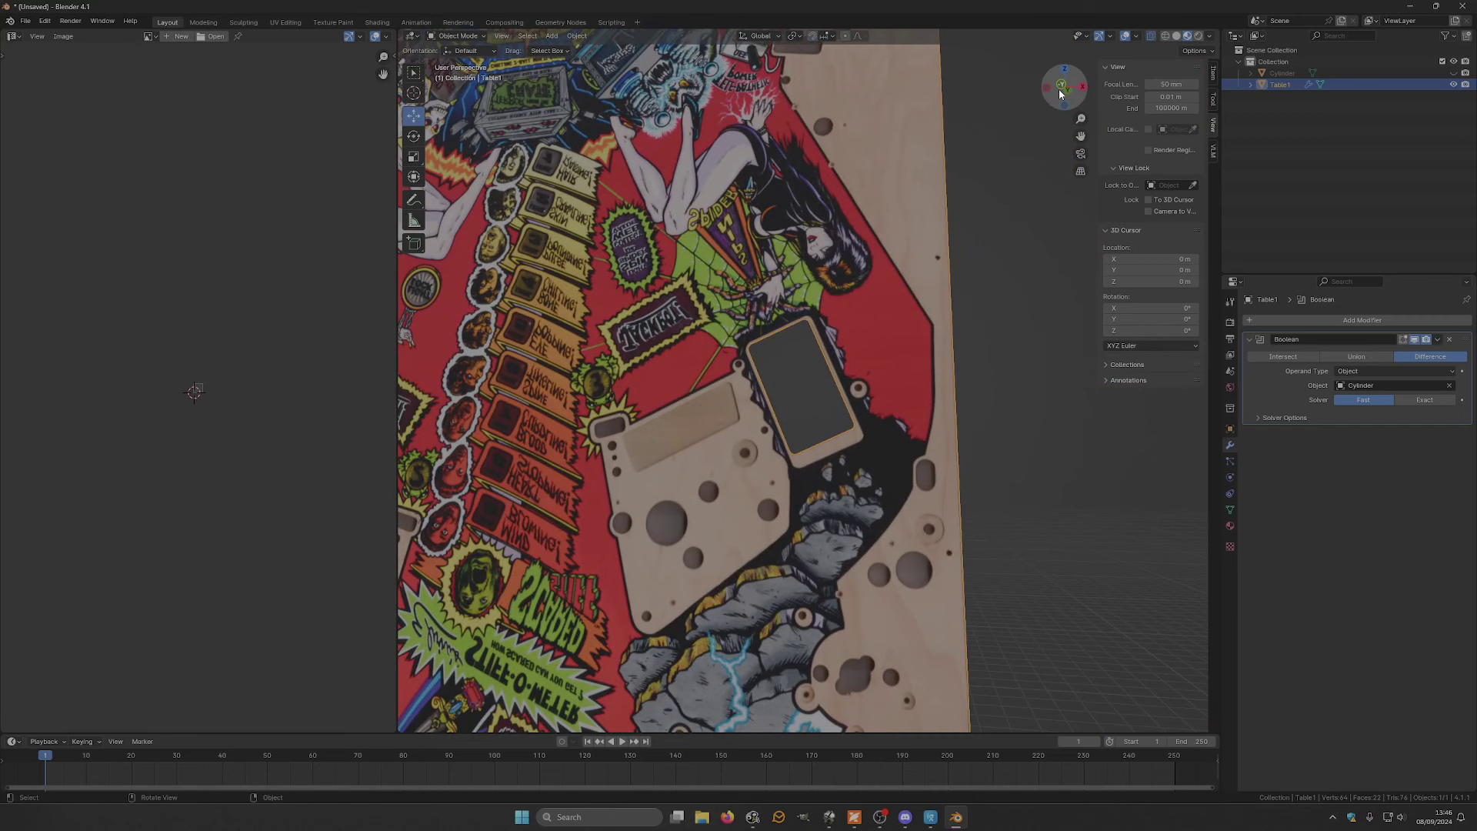
left_click(1061, 91)
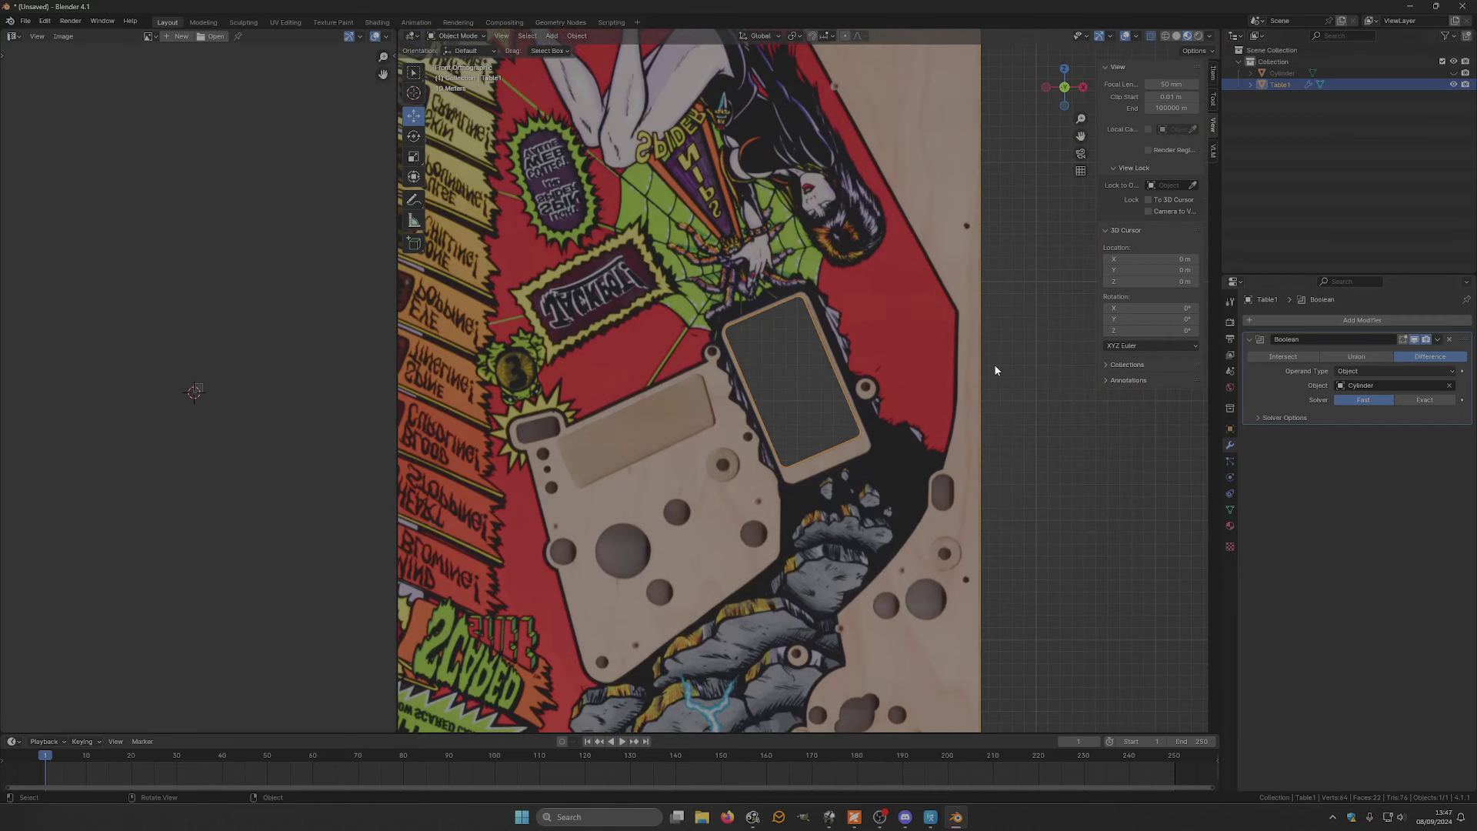
- Apply Table1's Boolean modifier and hide the Cylinder cutter again
left_click(1455, 74)
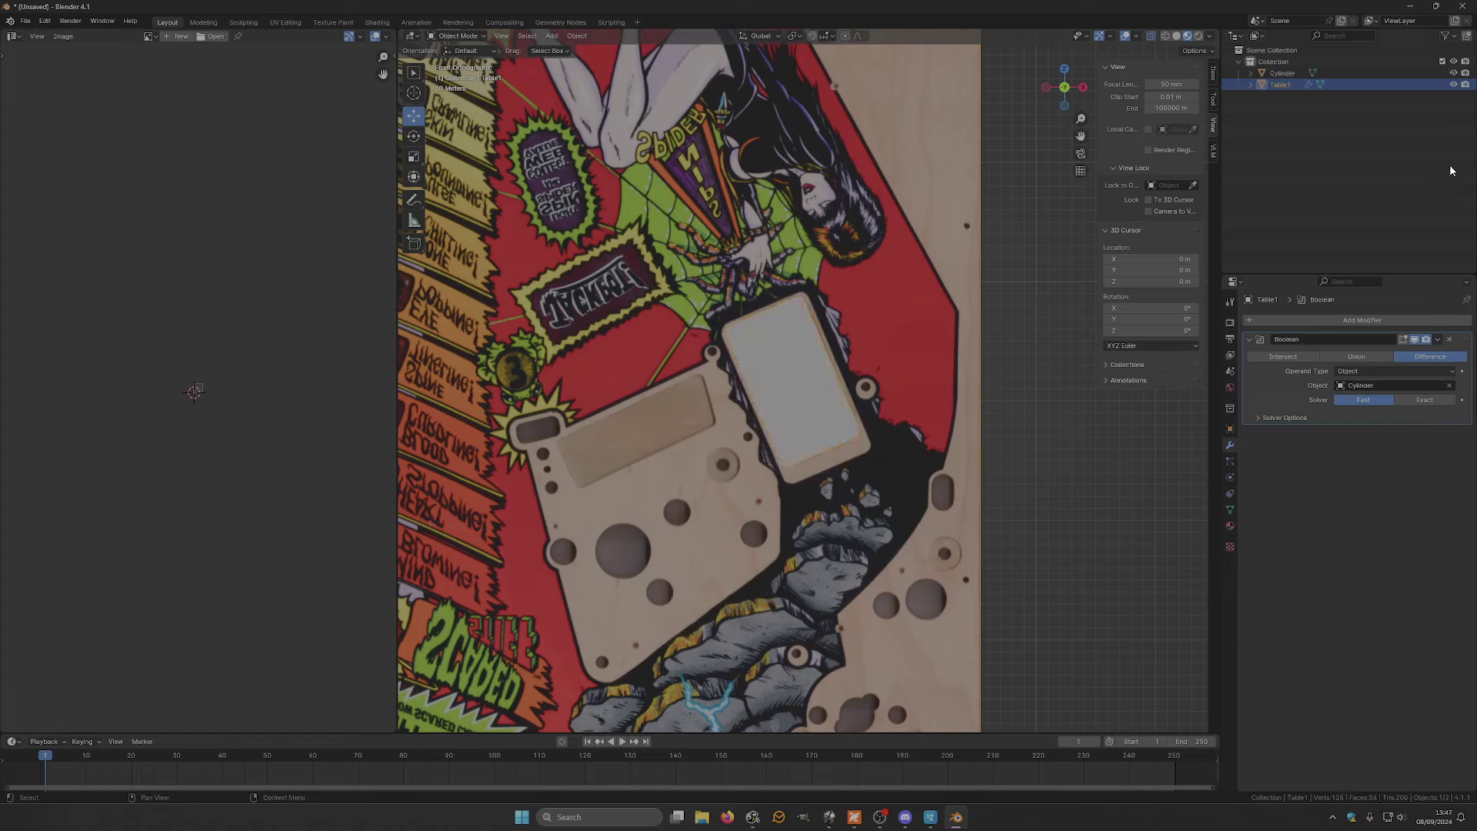
left_click(1438, 342)
left_click(1416, 353)
scroll(838, 387, "down", 1)
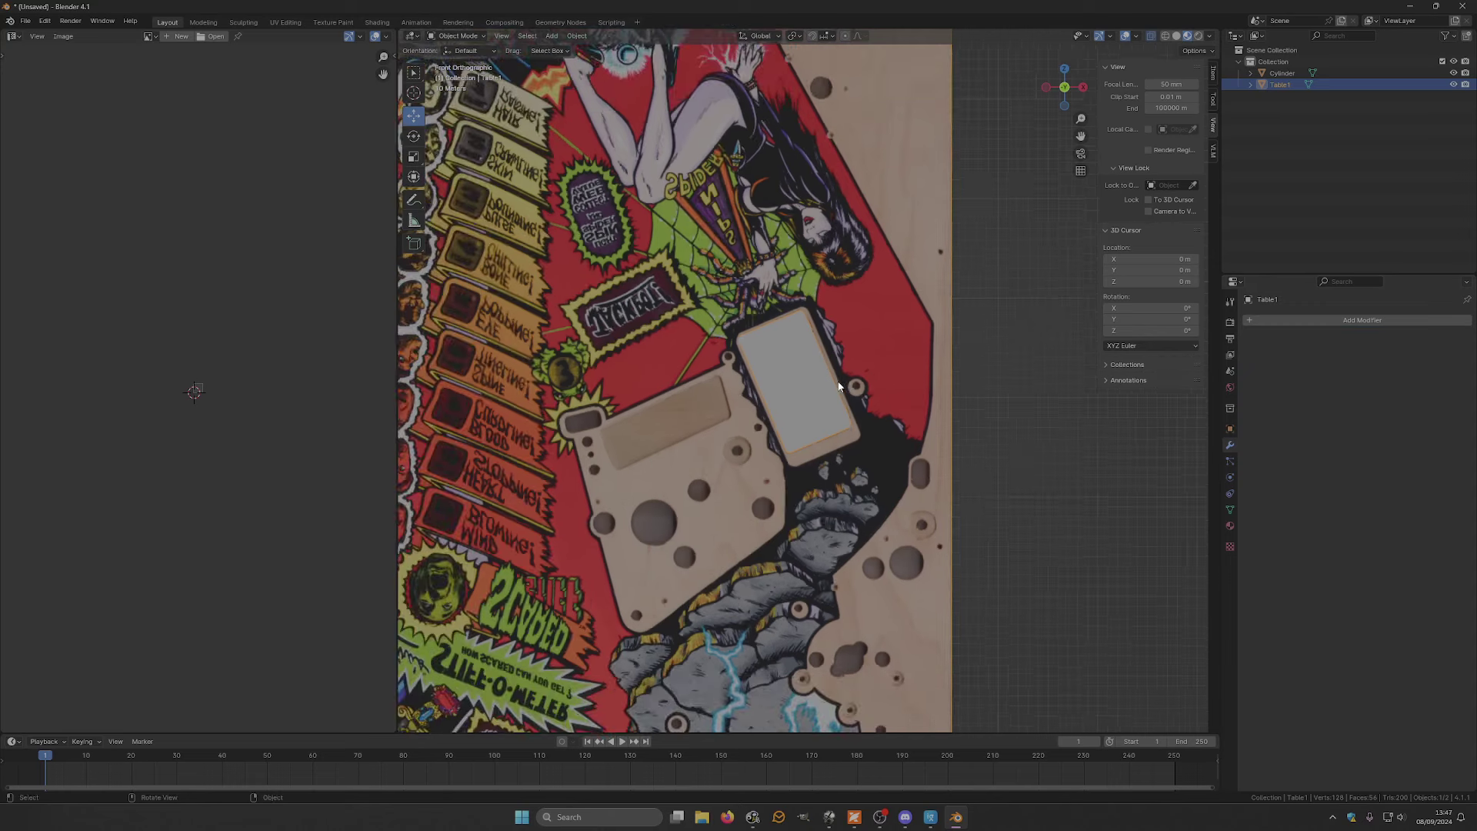
scroll(839, 386, "down", 1)
left_click(1453, 74)
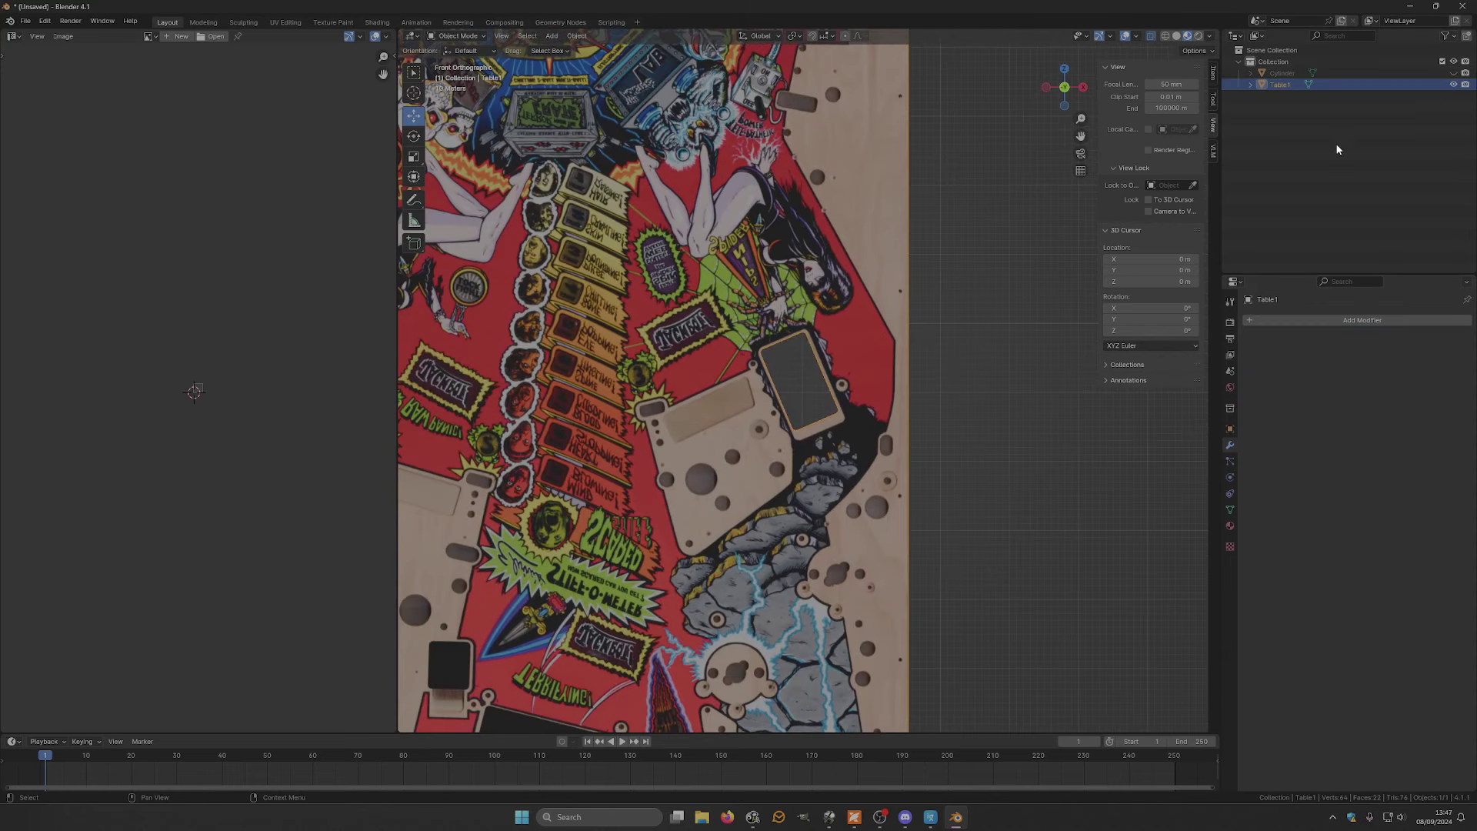
- Duplicate the Cylinder cutter with Shift+D and place Cylinder.001 over the lower black insert
left_click(1454, 74)
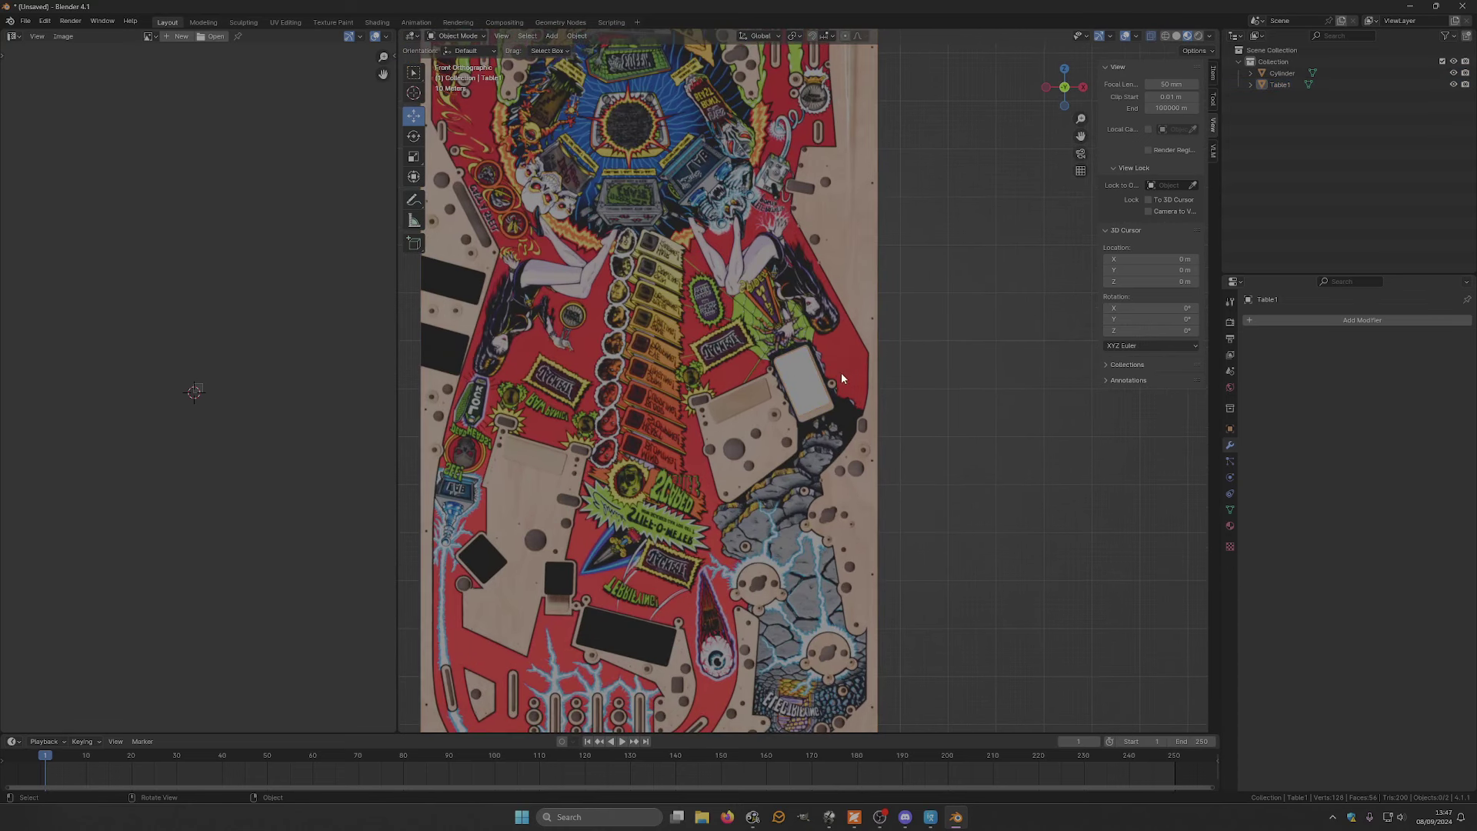
left_click(805, 378)
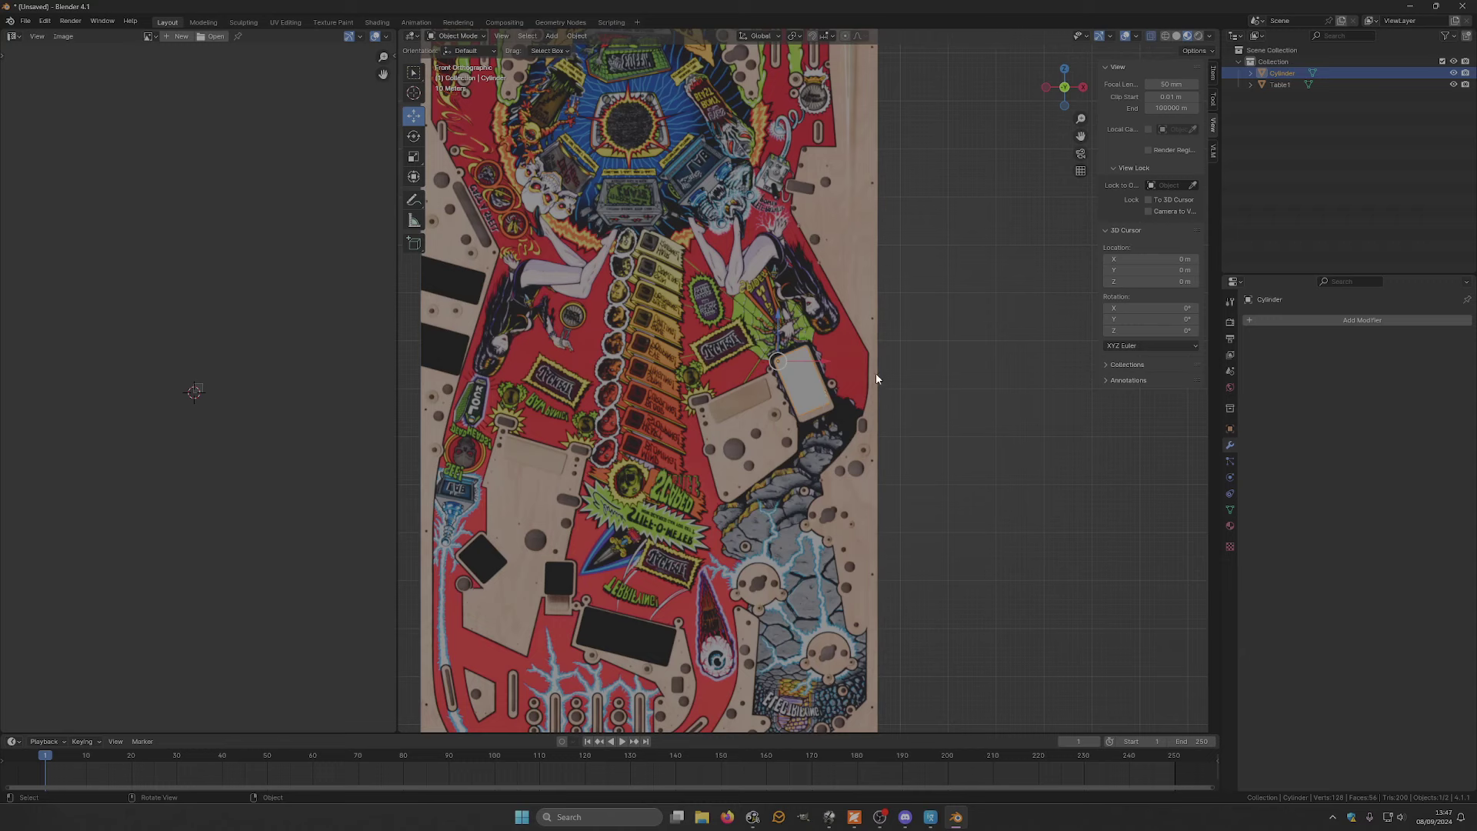
key("shift+d")
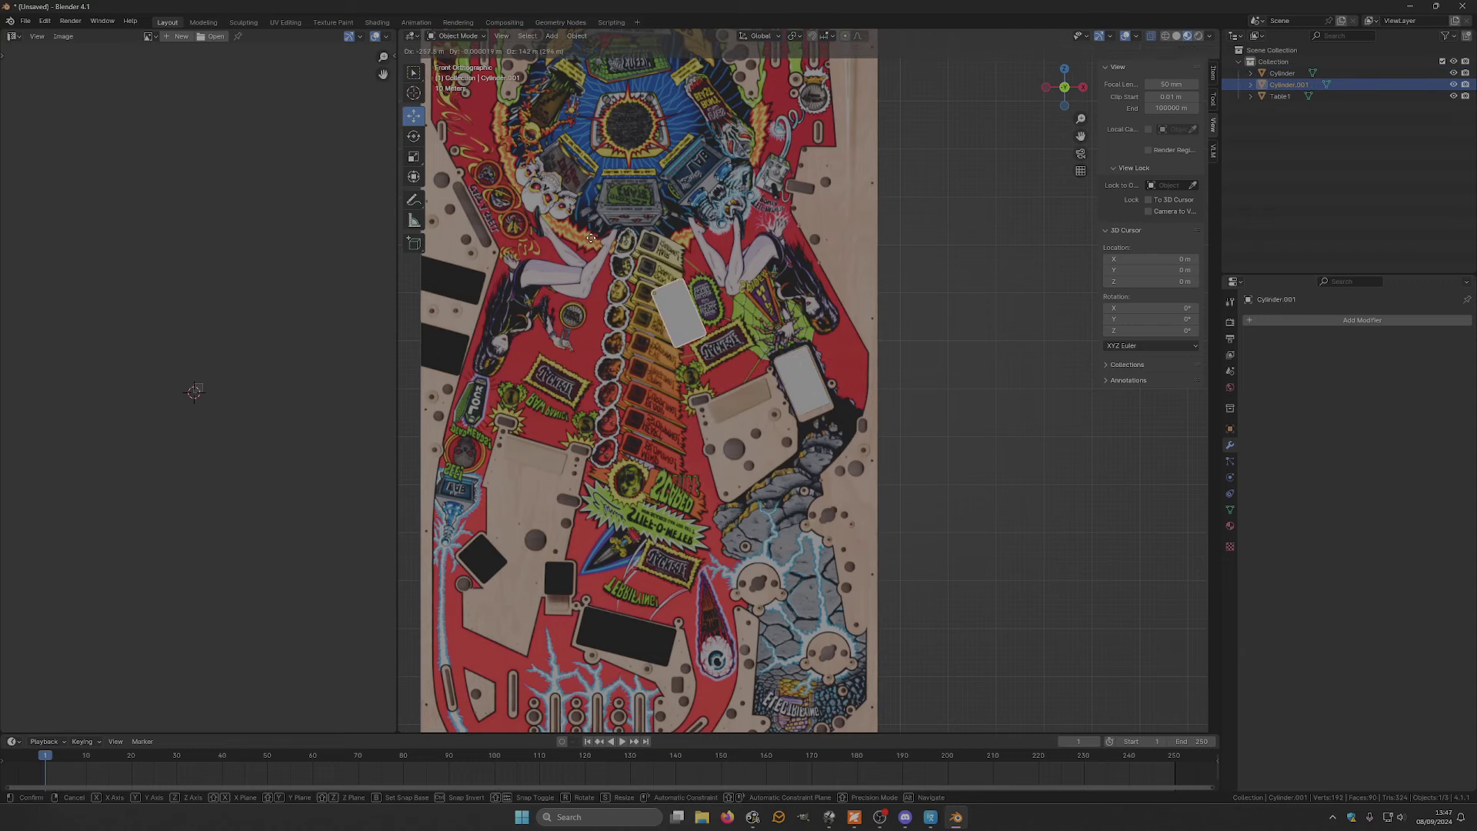
left_click(540, 561)
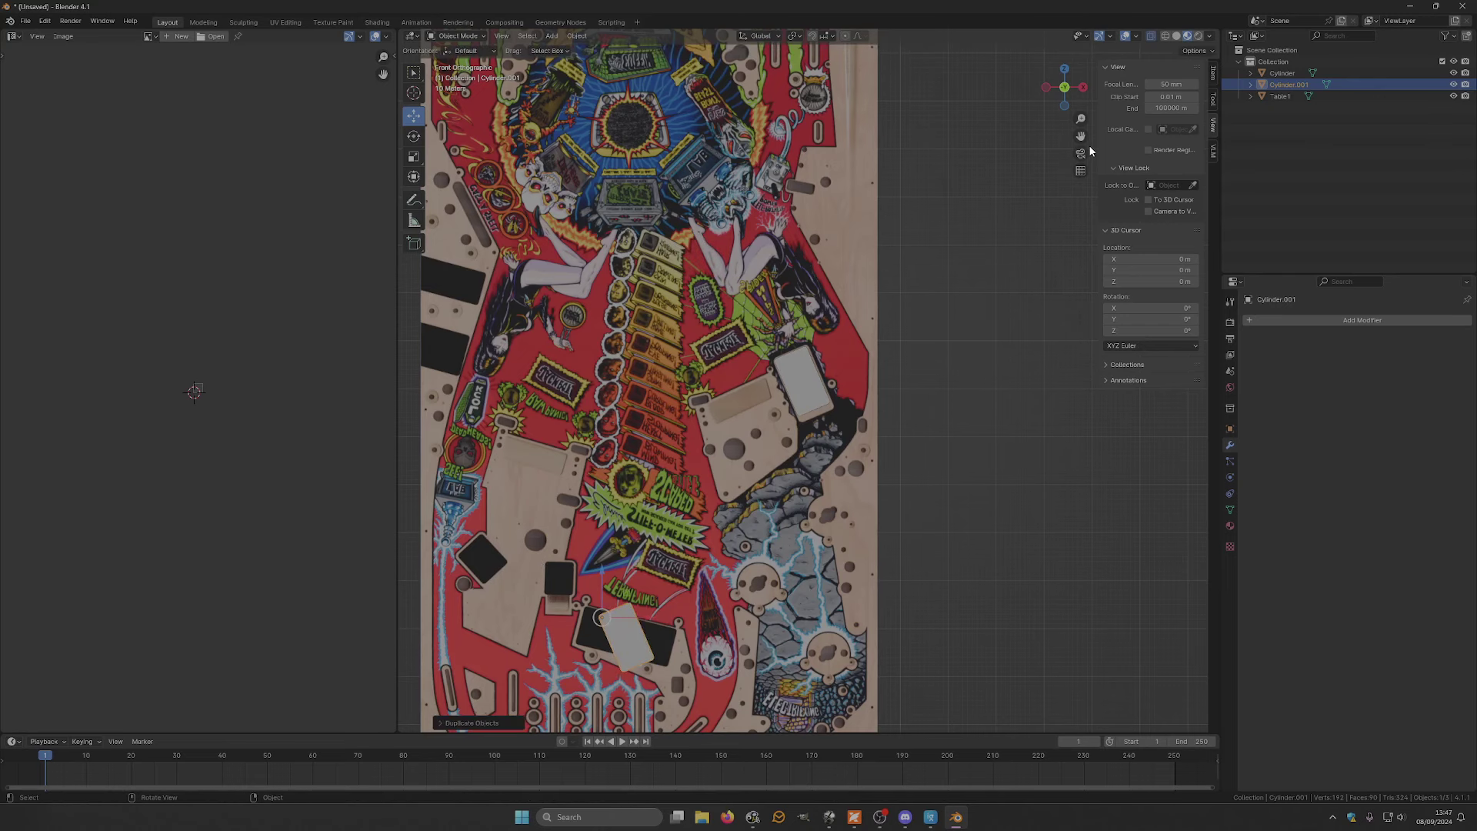
scroll(1002, 195, "down", 5, "shift")
scroll(544, 370, "up", 4)
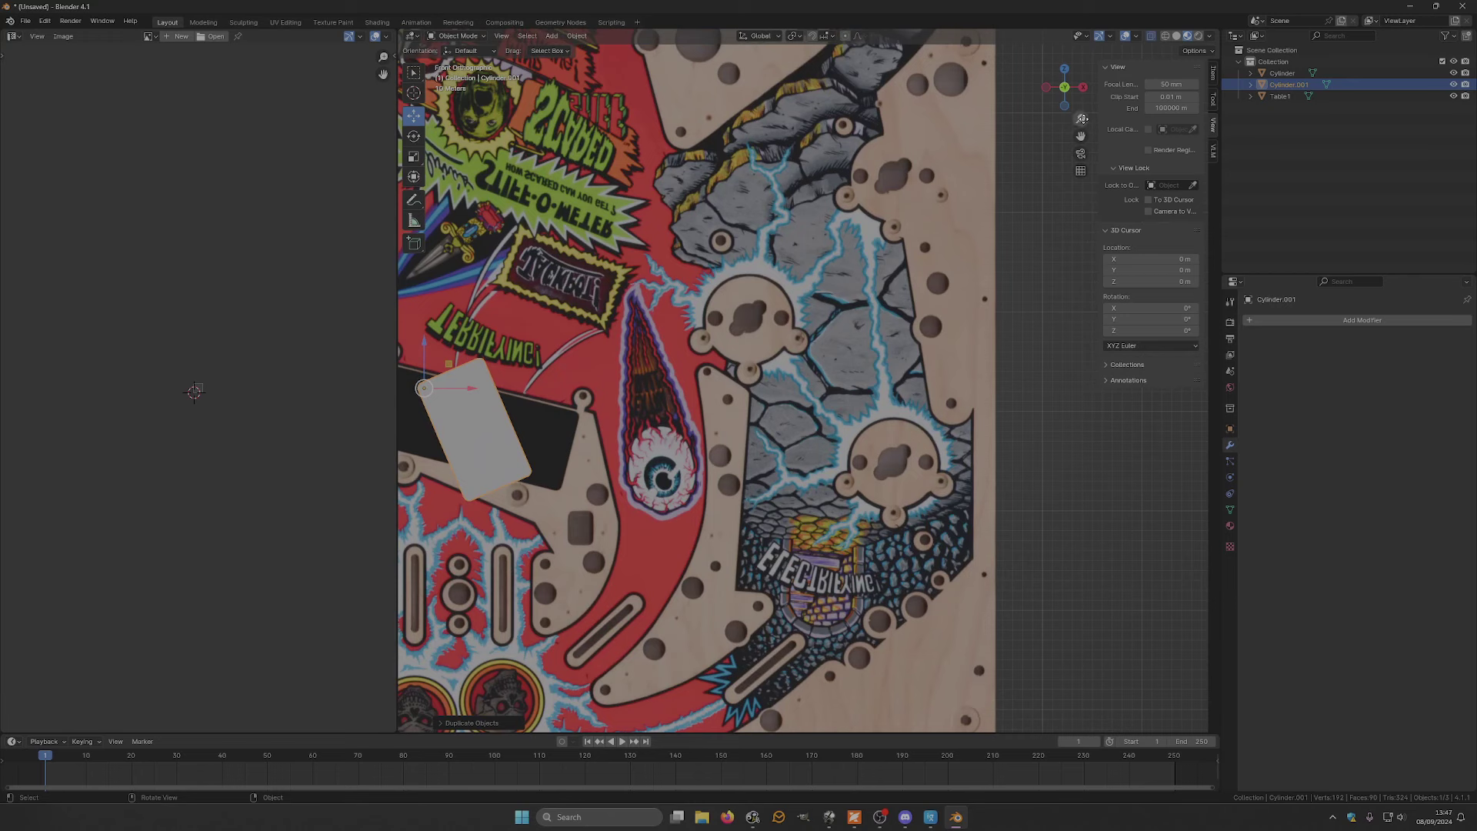
scroll(904, 352, "up", 6, "ctrl")
scroll(904, 352, "up", 3)
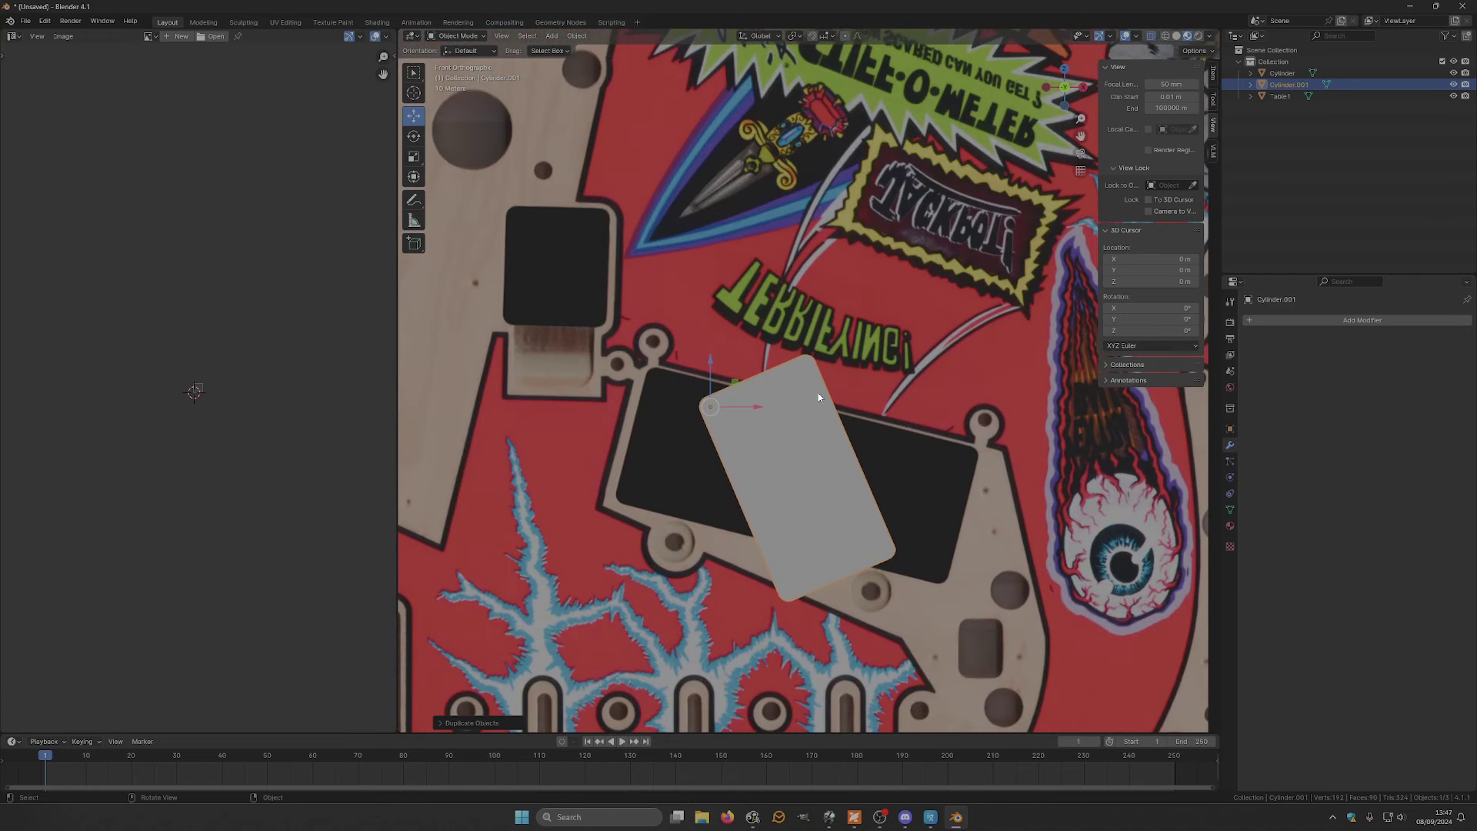
- Rotate Cylinder.001 about -60° to match the insert's angle
left_click(413, 136)
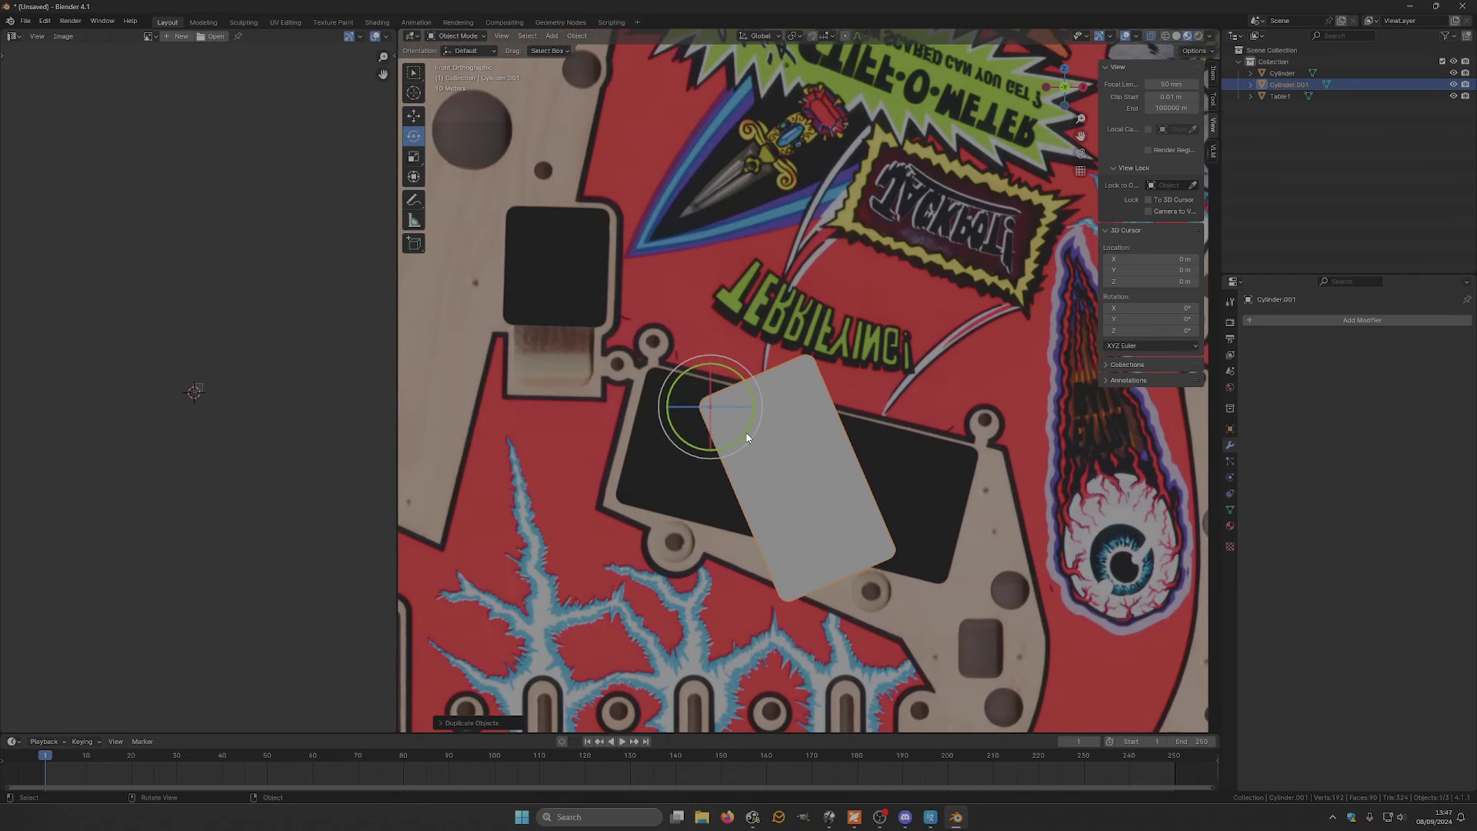
left_click_drag(740, 437, 650, 460)
left_click(414, 117)
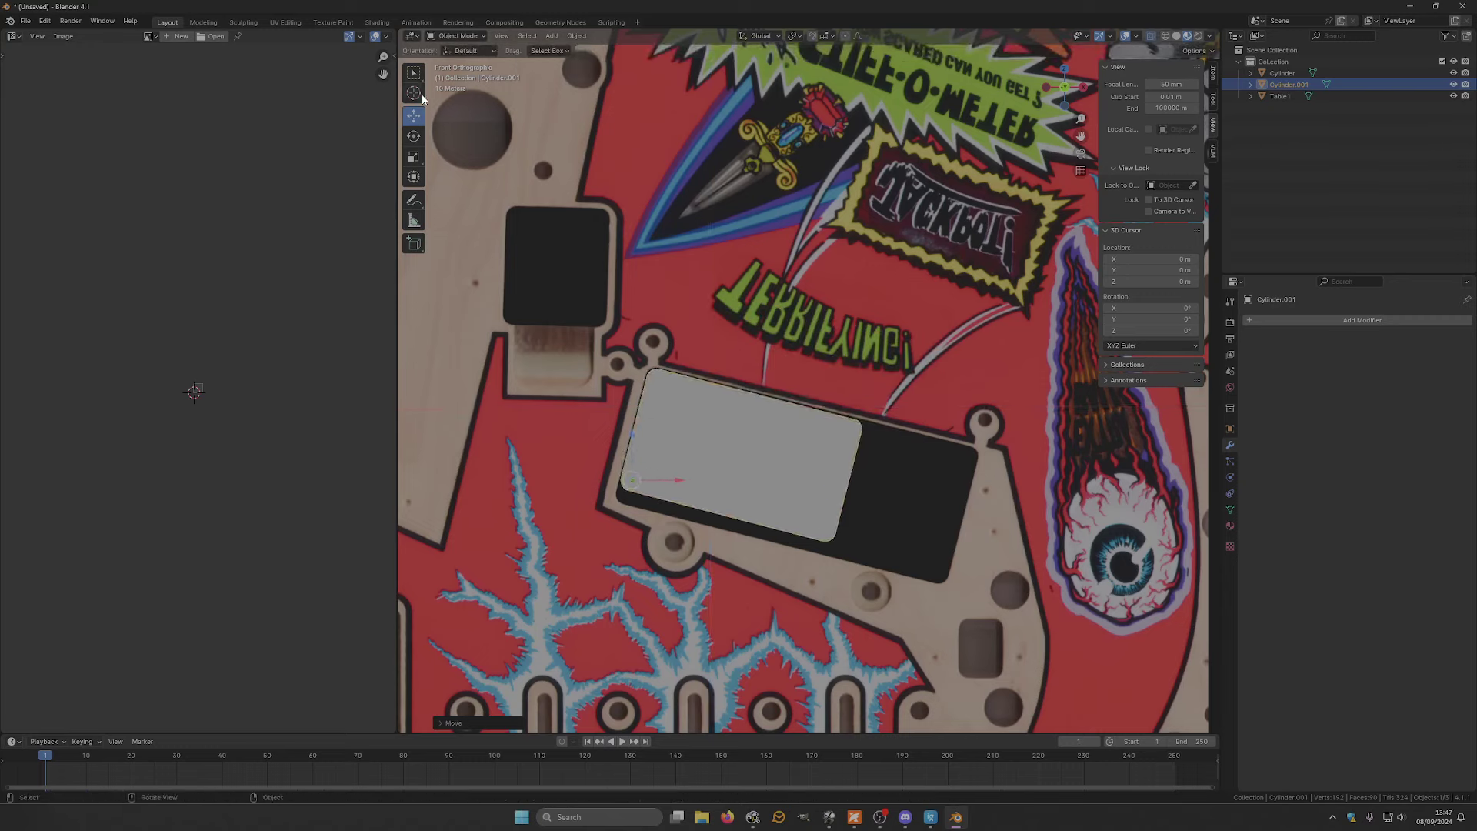
- In Edit Mode, drag Cylinder.001's corner, bottom and left vertices onto the lower insert's outline
left_click(459, 39)
left_click(454, 63)
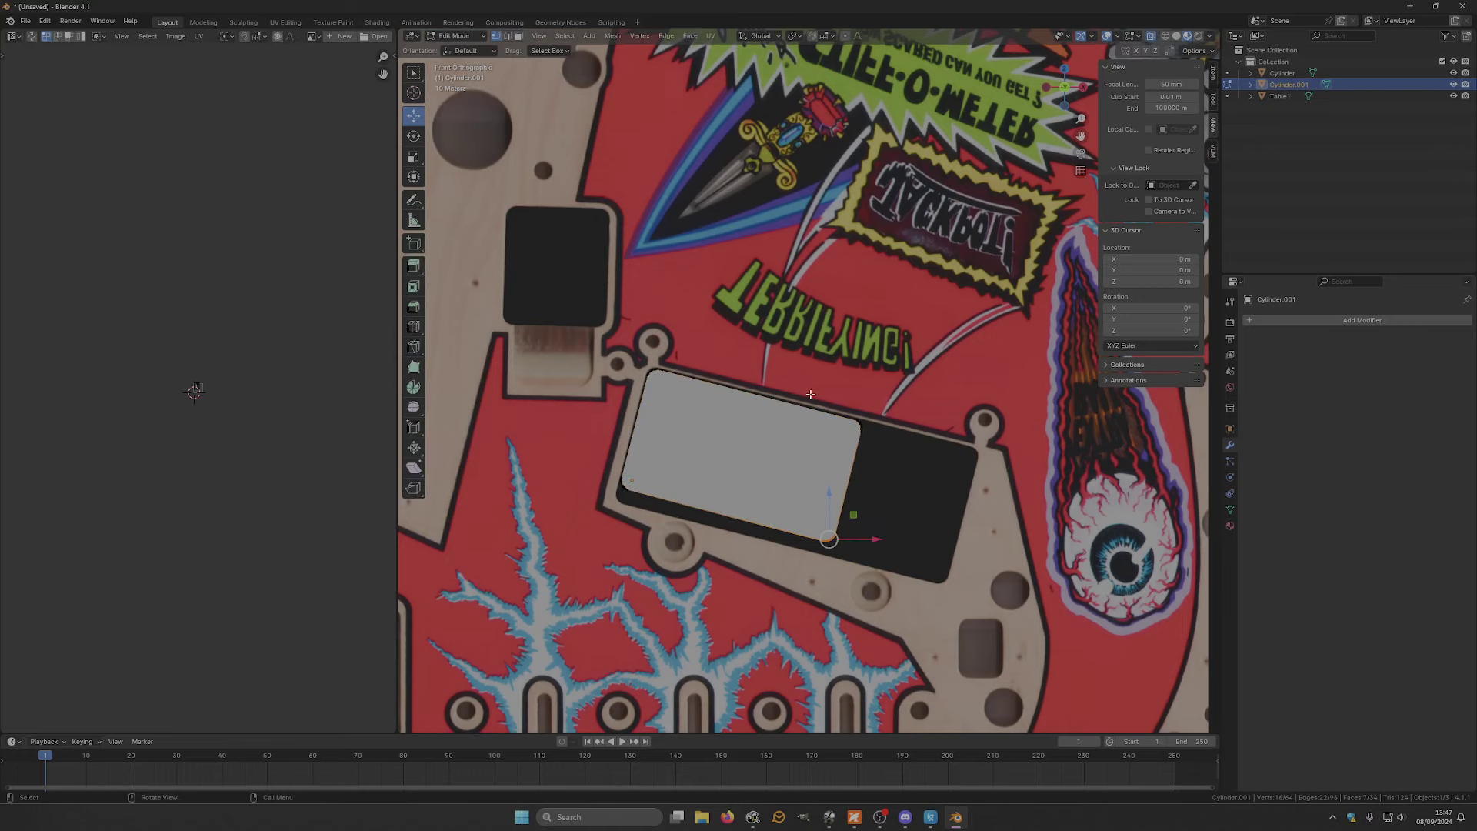
left_click_drag(811, 396, 874, 458)
left_click_drag(886, 400, 1003, 432)
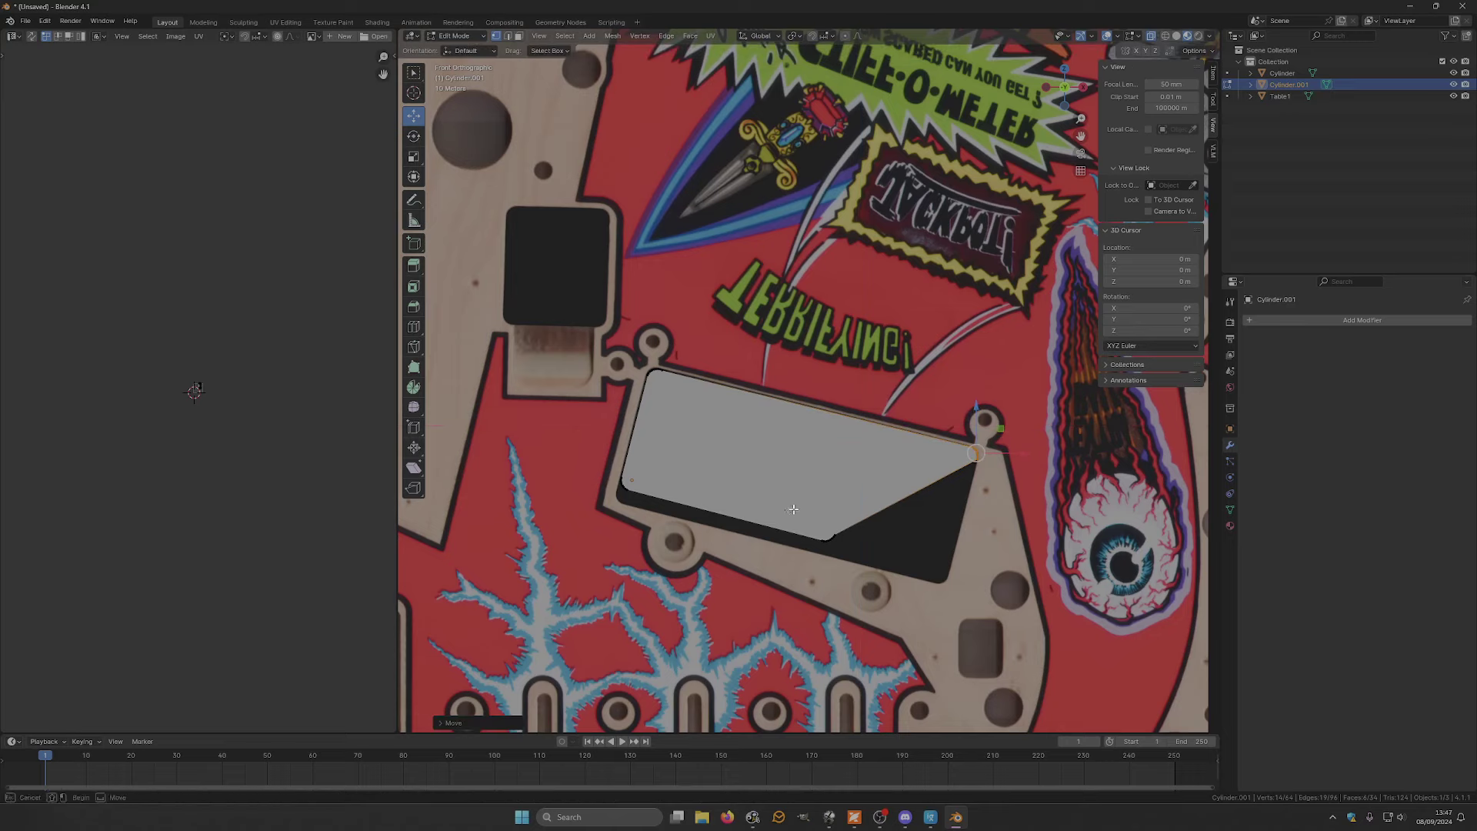
left_click(830, 538)
left_click_drag(857, 521, 968, 555)
left_click(625, 484)
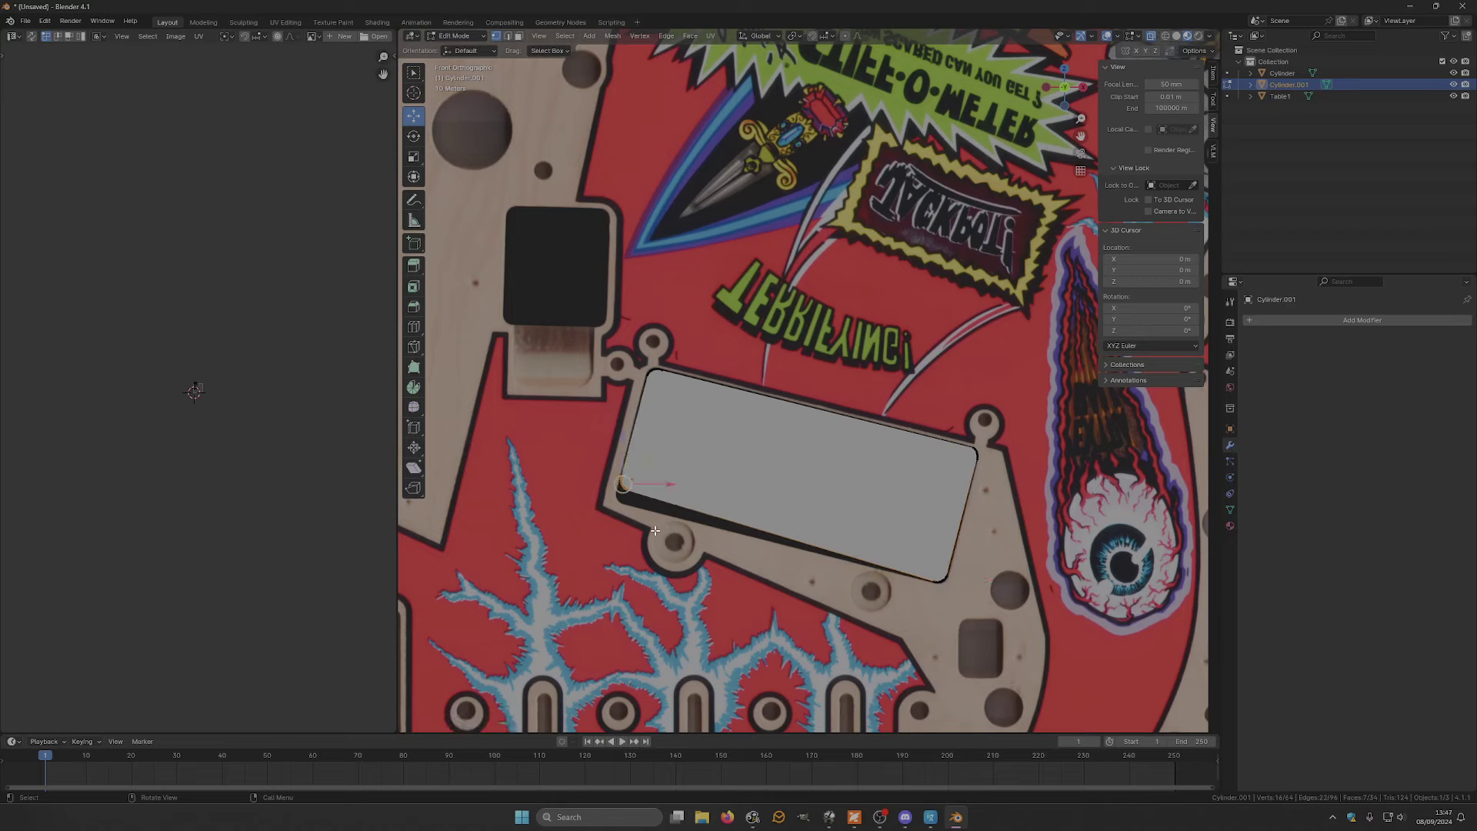
left_click_drag(647, 463, 643, 475)
scroll(643, 475, "down", 6)
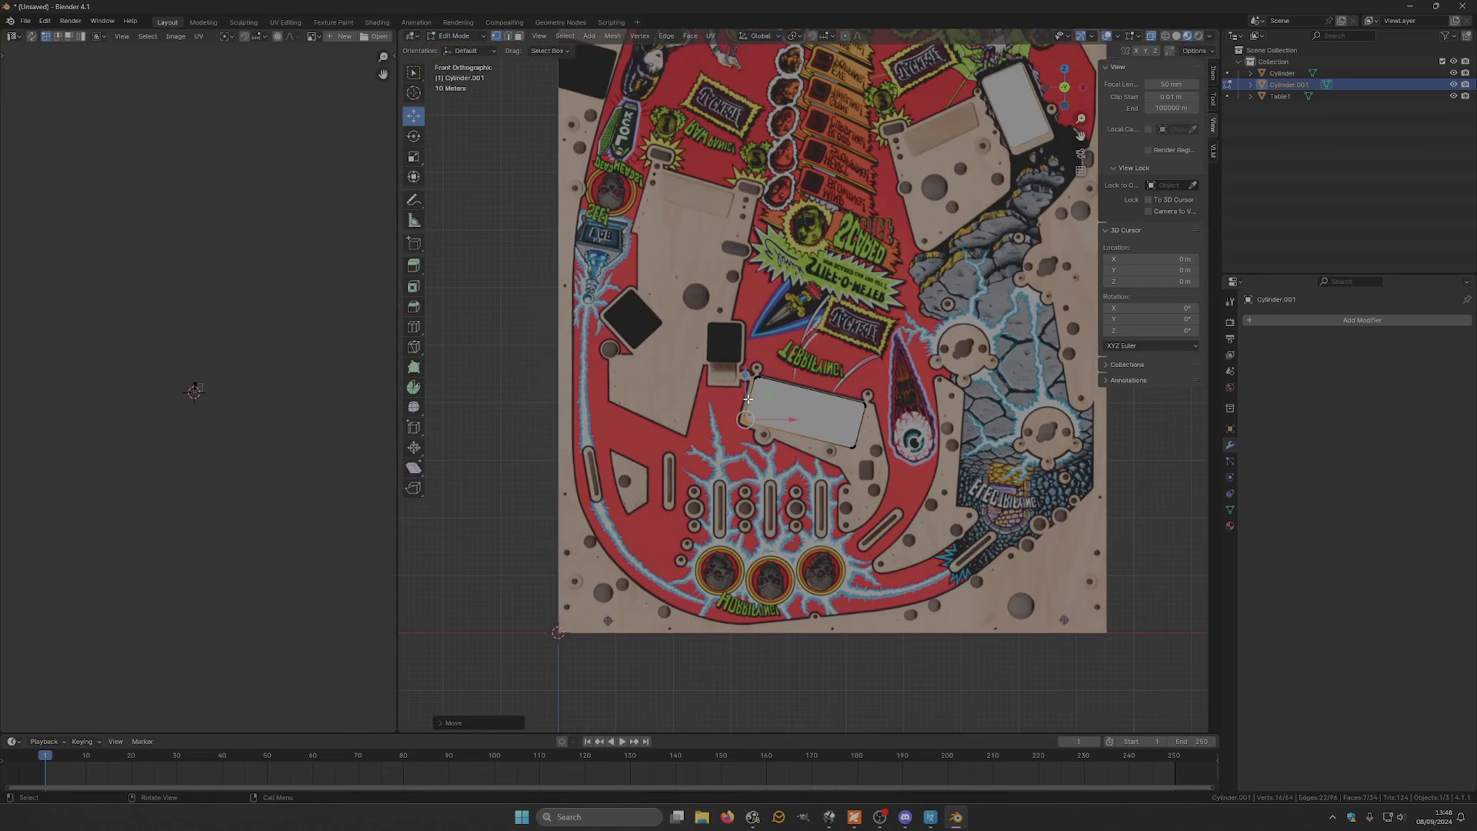
scroll(873, 307, "down", 2)
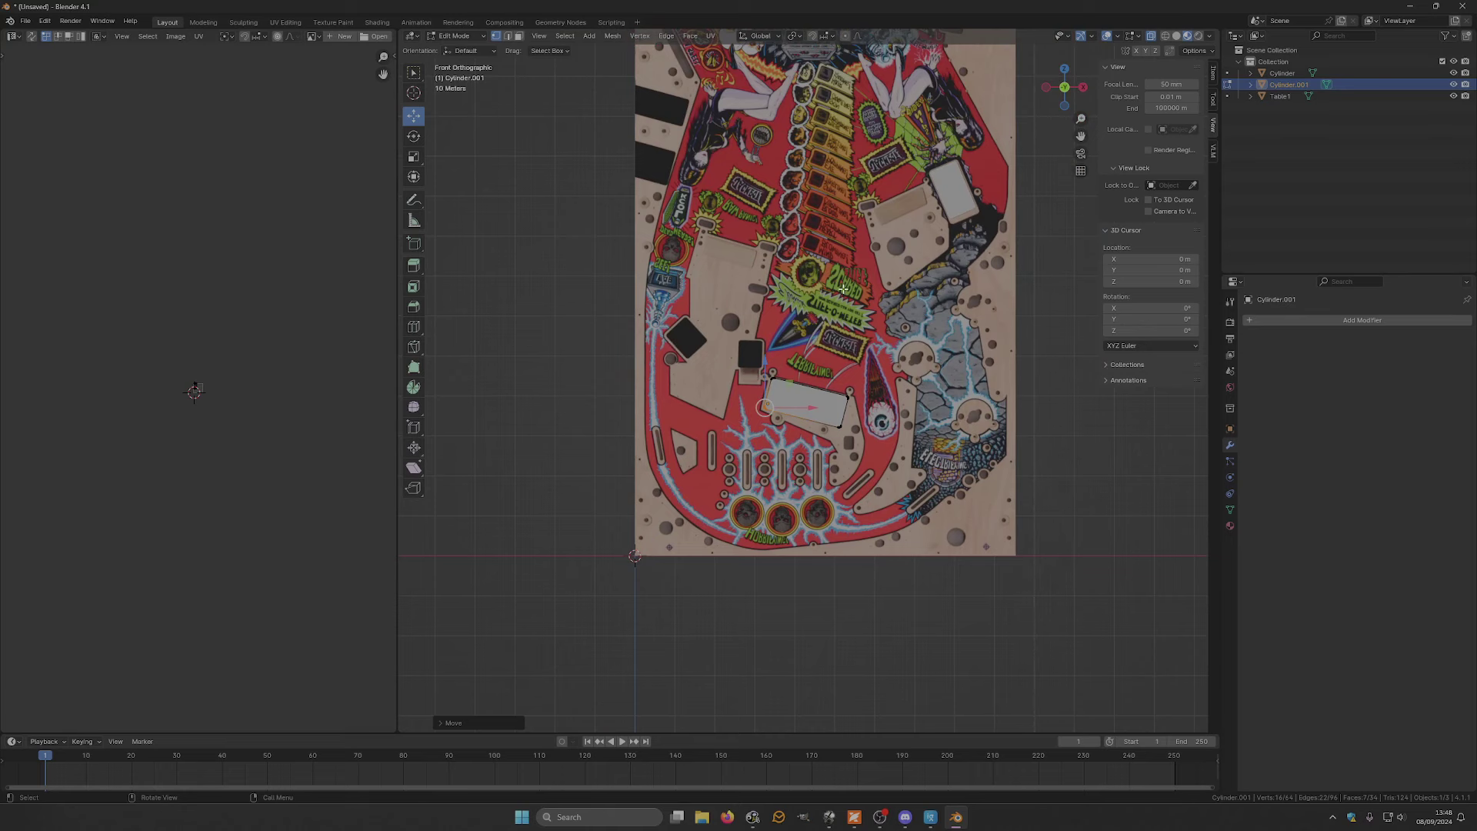
scroll(827, 374, "up", 4)
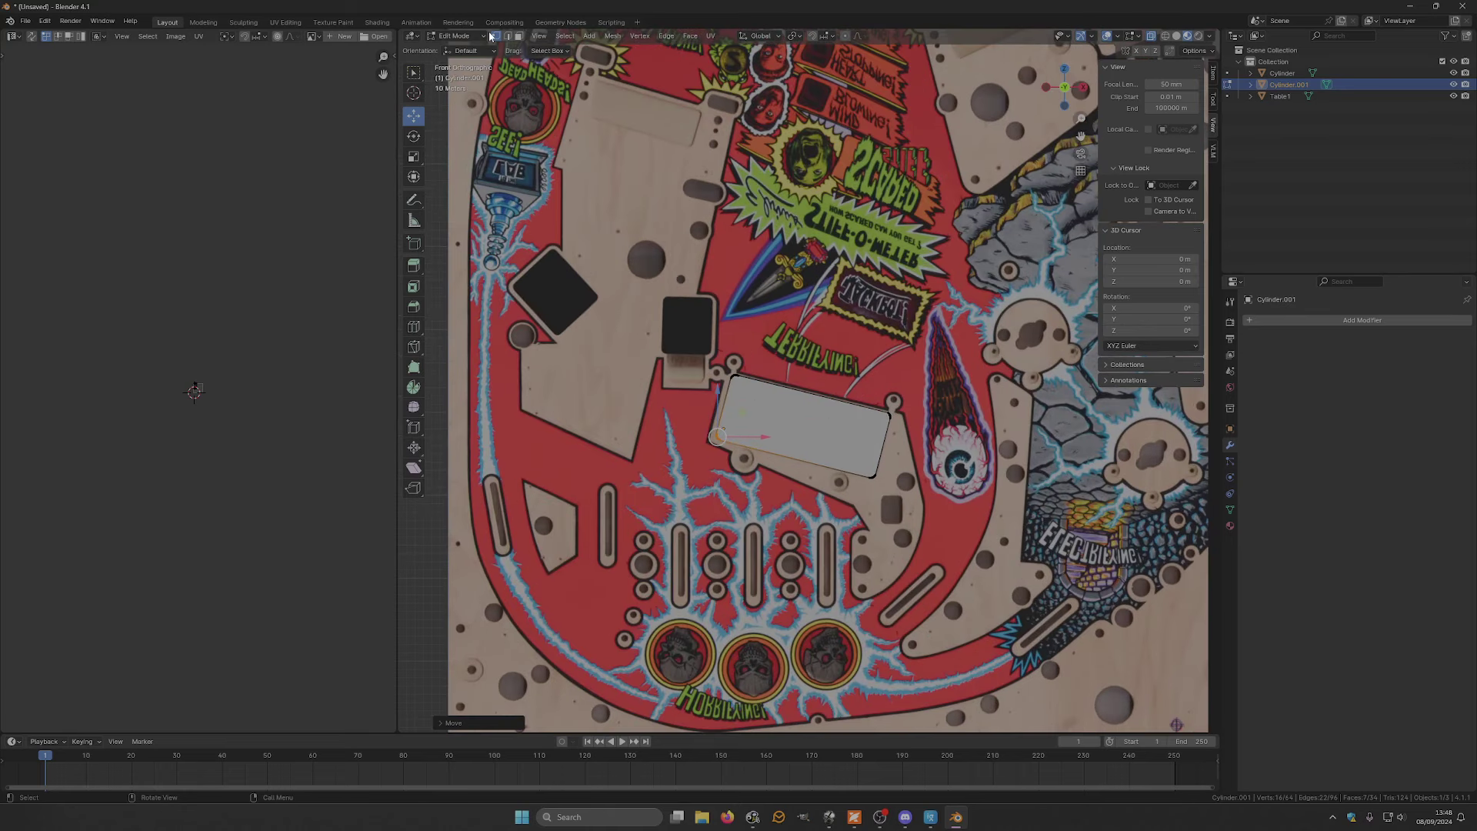
- Add a Boolean modifier to Table1 targeting Cylinder.001 with the Fast solver
left_click(477, 38)
left_click(462, 48)
left_click(819, 429)
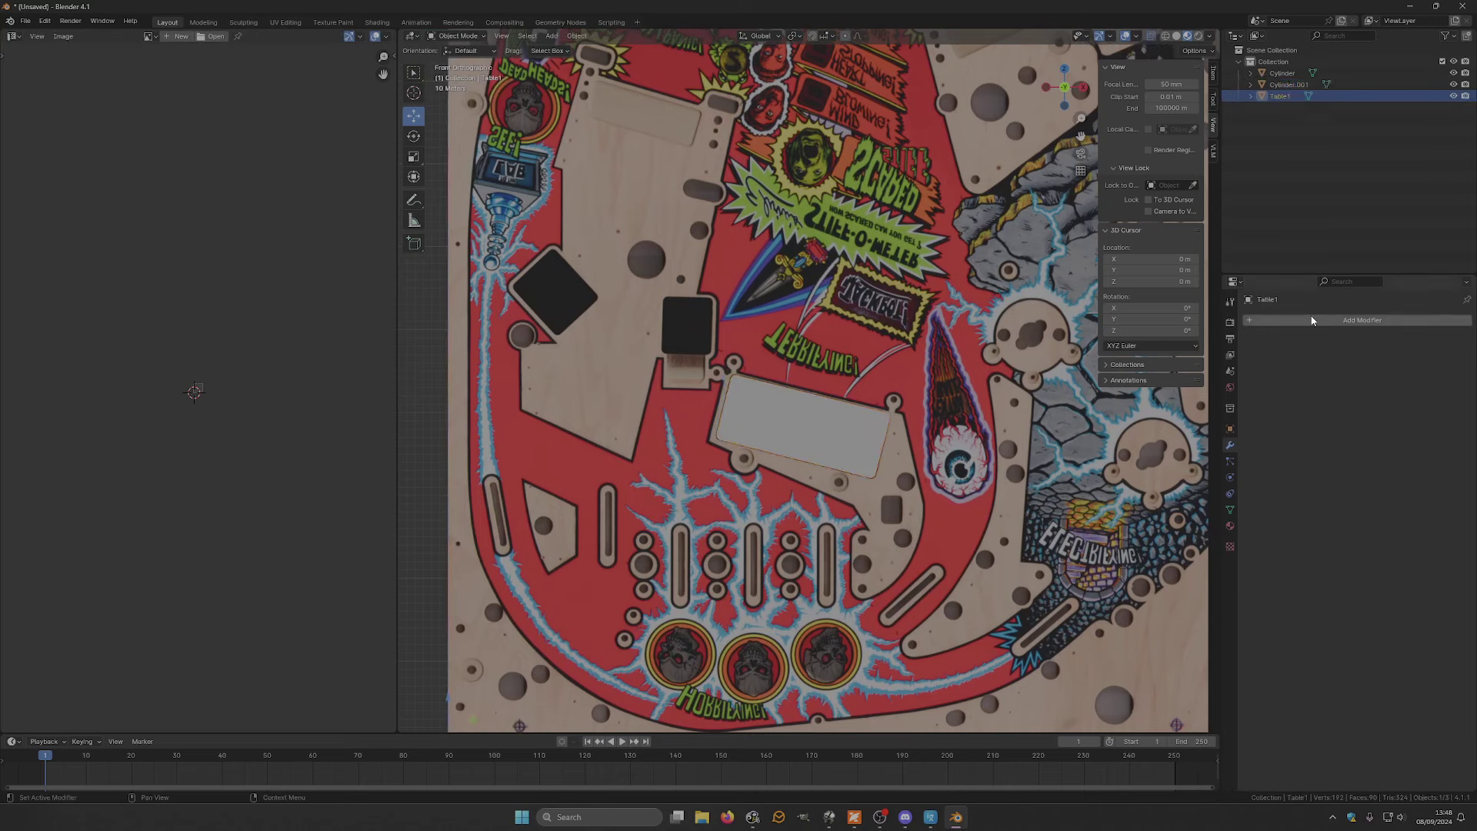
left_click(1332, 316)
mouse_move(1308, 323)
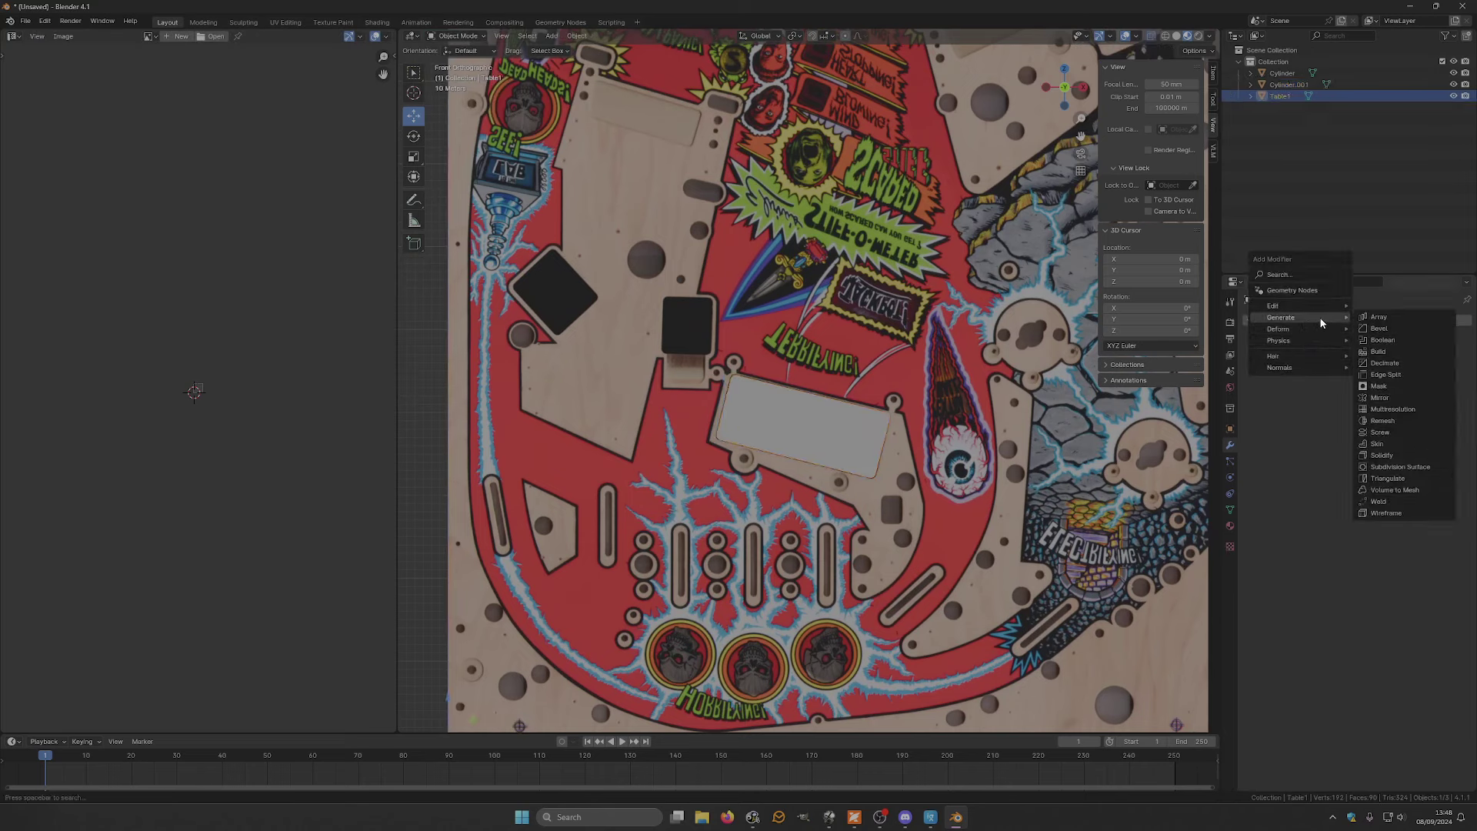
left_click(1410, 338)
left_click(1452, 390)
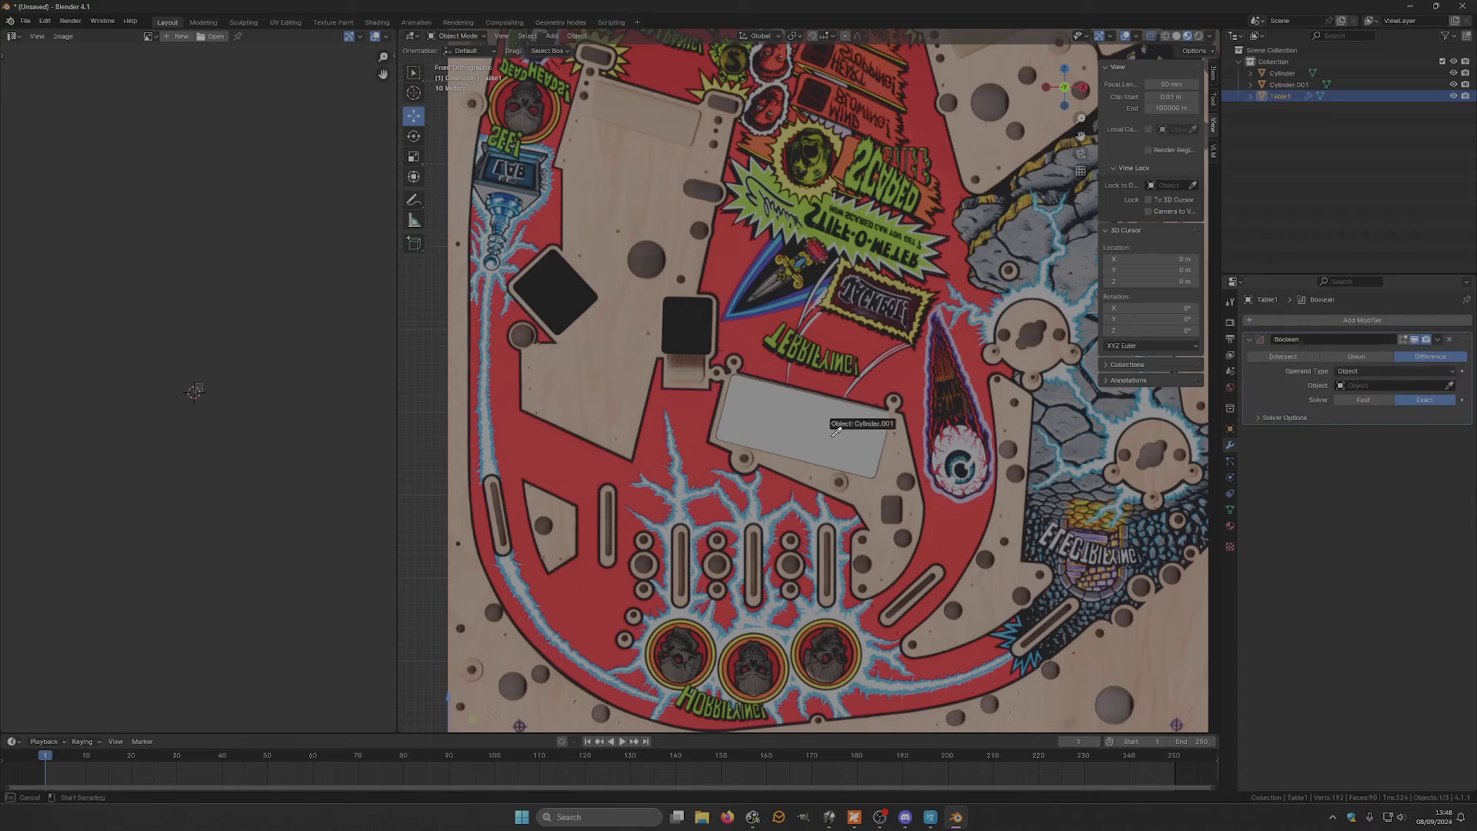
left_click(843, 424)
left_click(1364, 399)
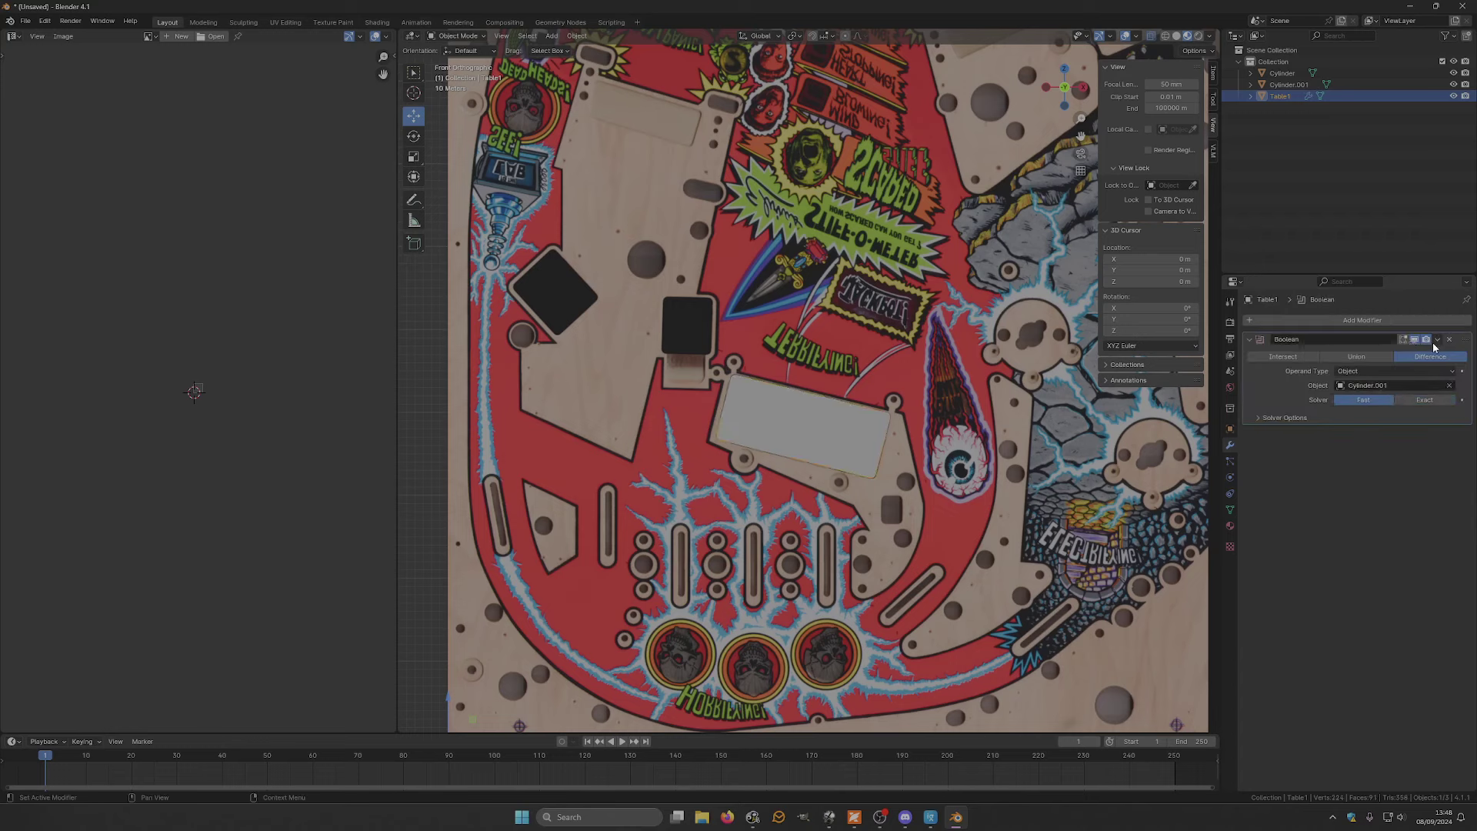
- Apply the Boolean cut to Table1 and hide both Cylinder and Cylinder.001
left_click(1438, 339)
left_click(1416, 354)
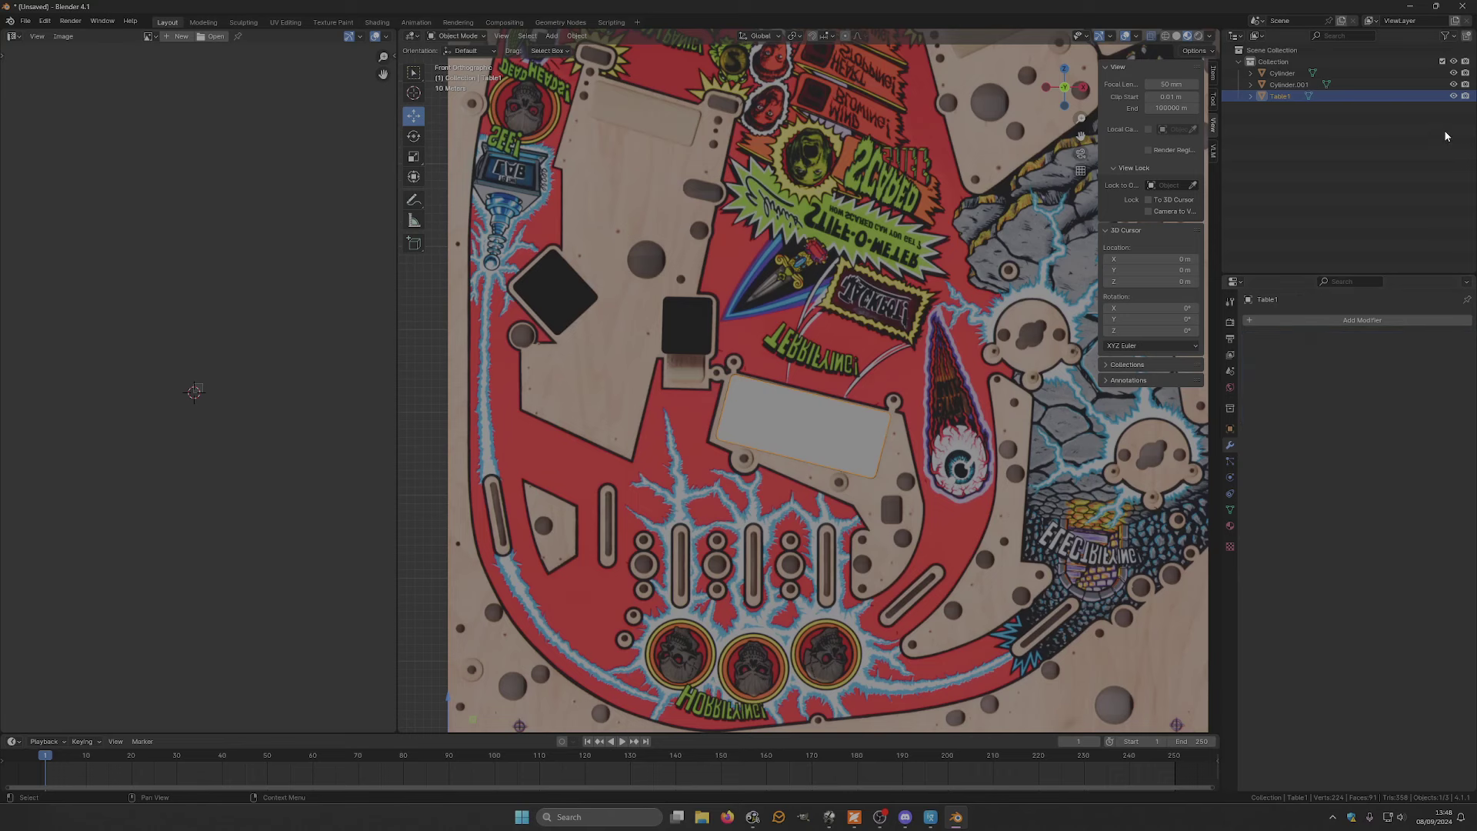
left_click(1454, 84)
left_click(1453, 73)
scroll(932, 202, "down", 3)
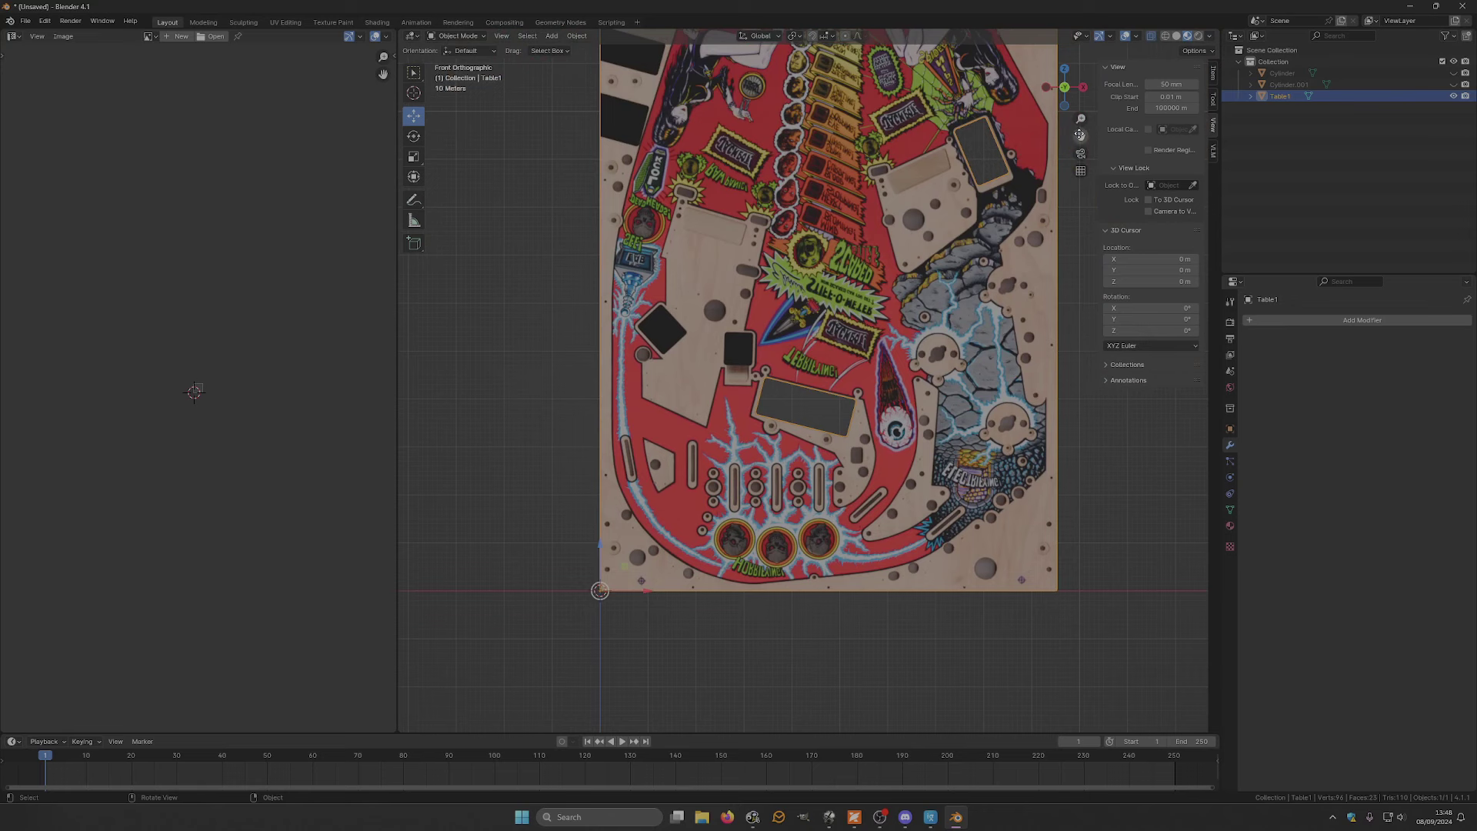
left_click_drag(1081, 135, 948, 260)
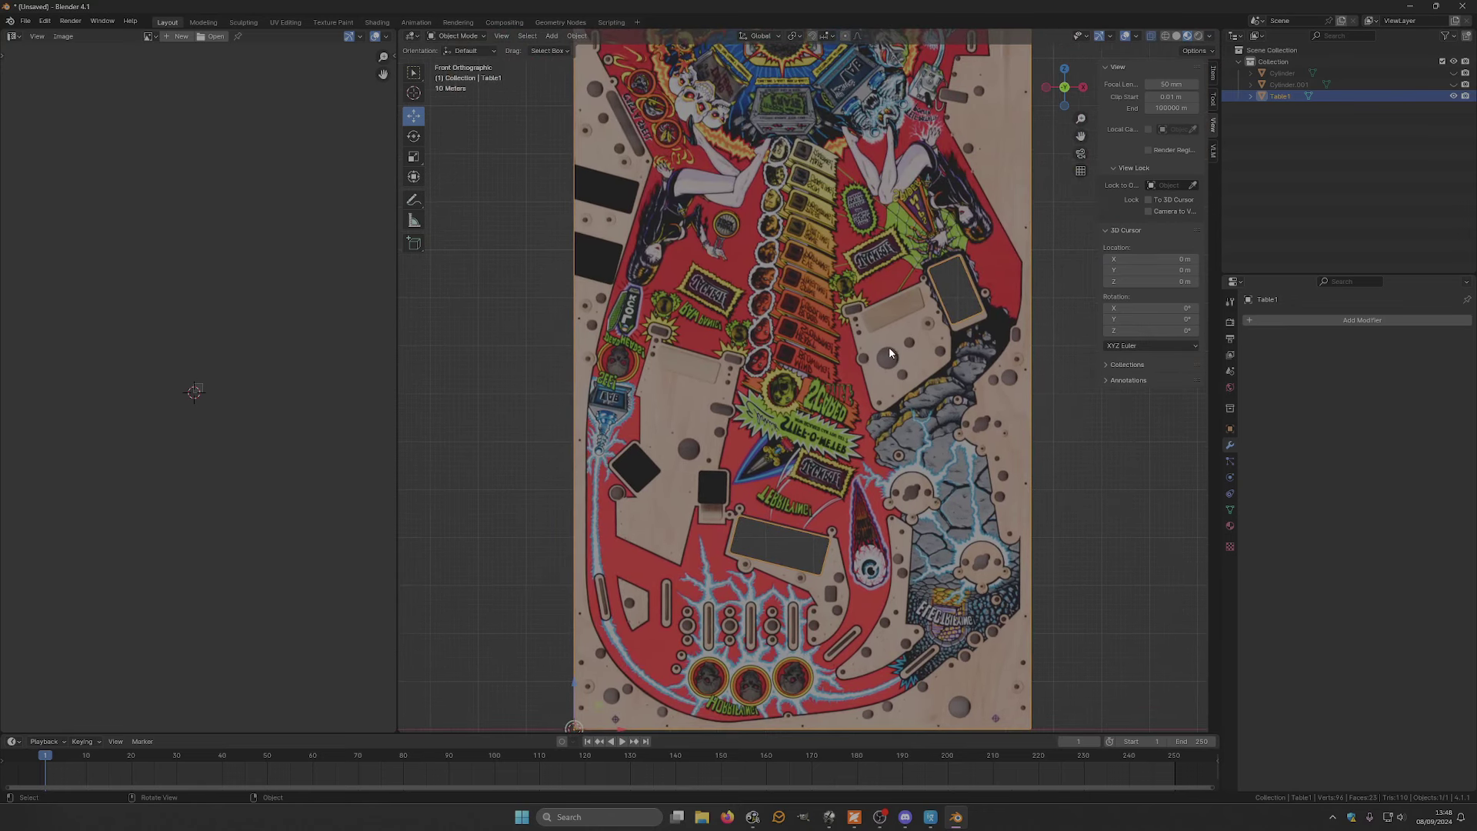
scroll(889, 353, "down", 2)
scroll(883, 243, "down", 1)
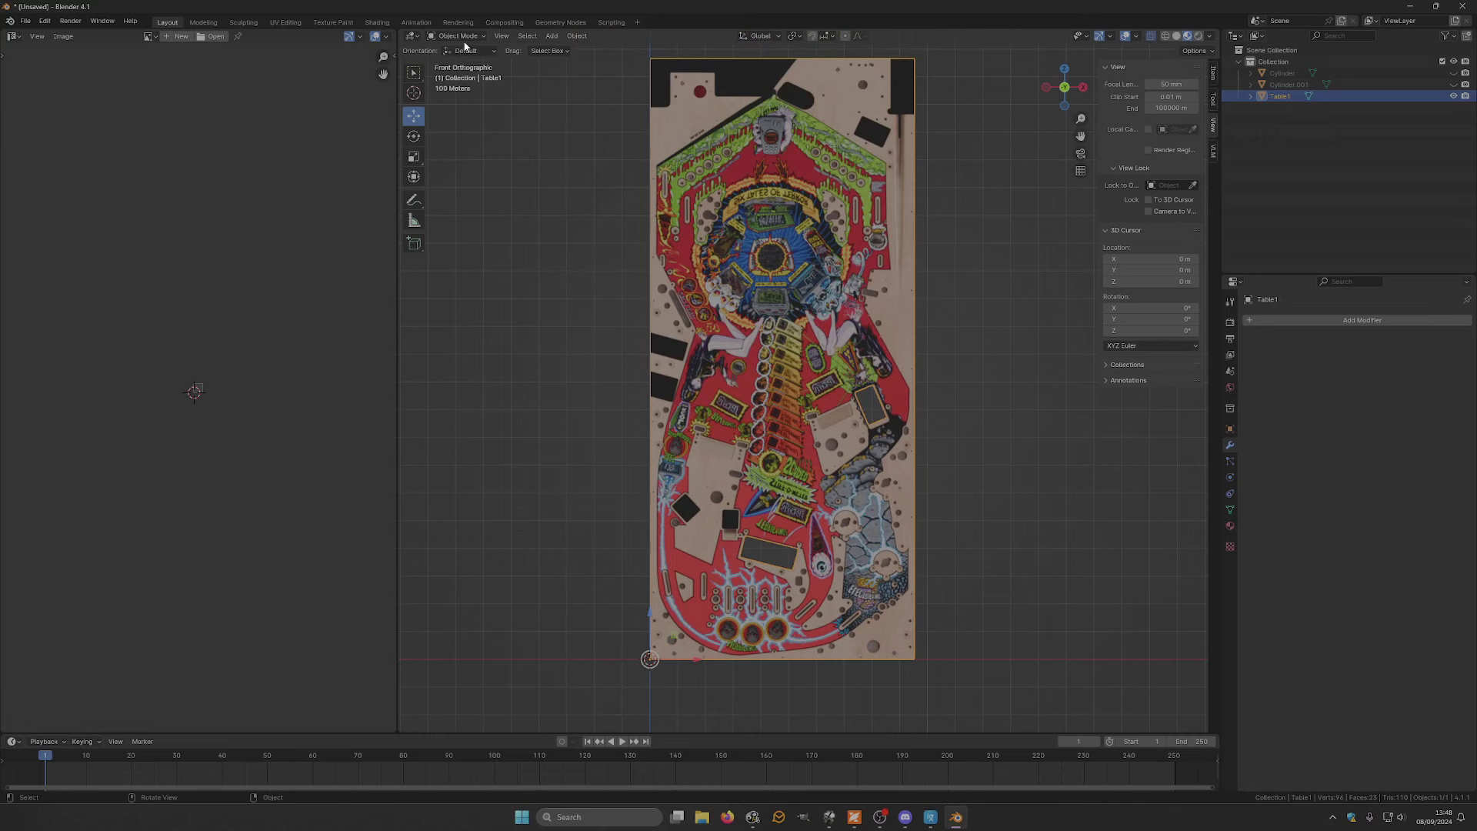
left_click(462, 36)
- Triangulate all faces of Table1's mesh in Edit Mode
left_click(454, 61)
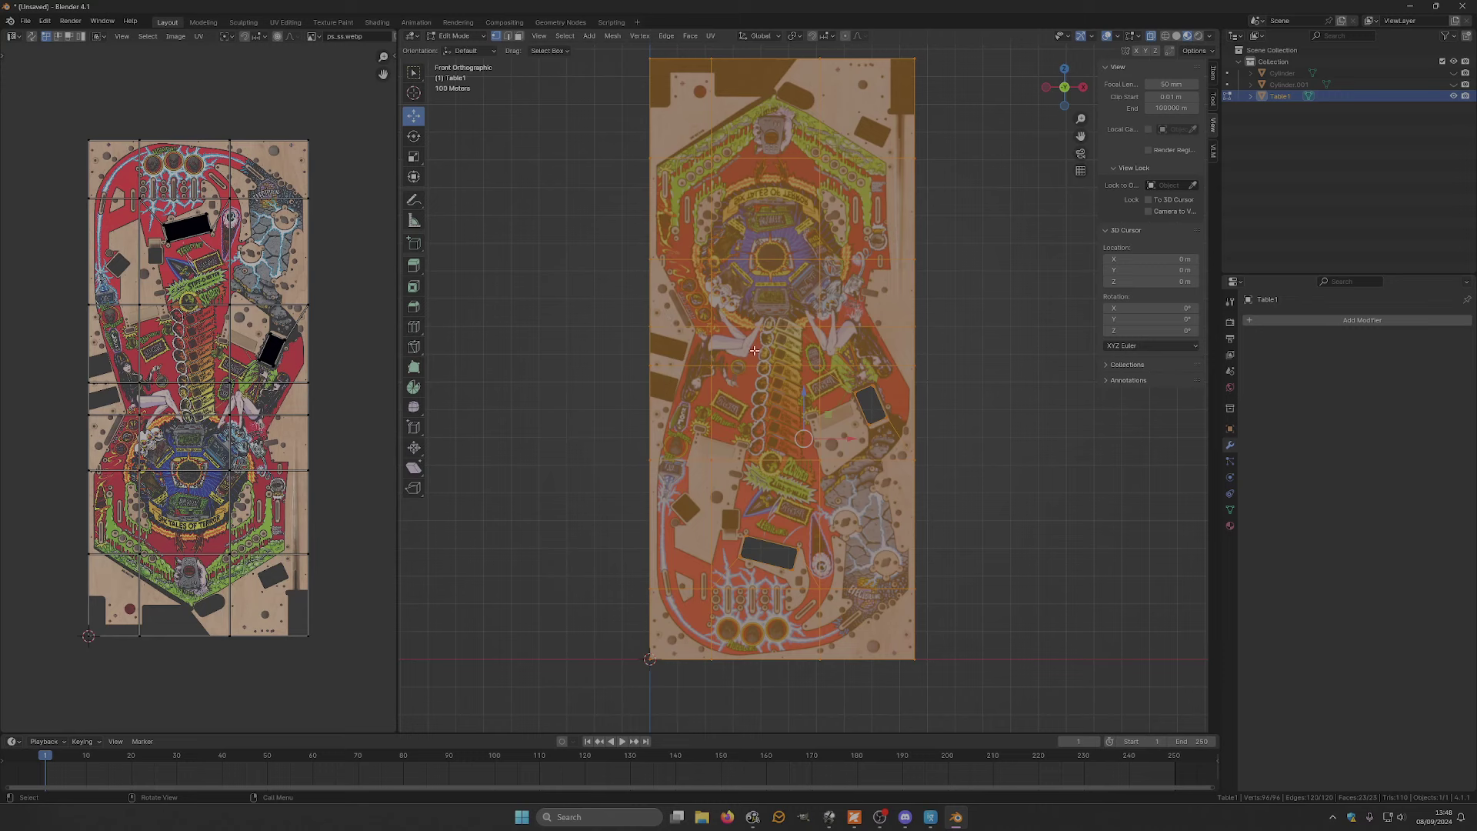
left_click(691, 36)
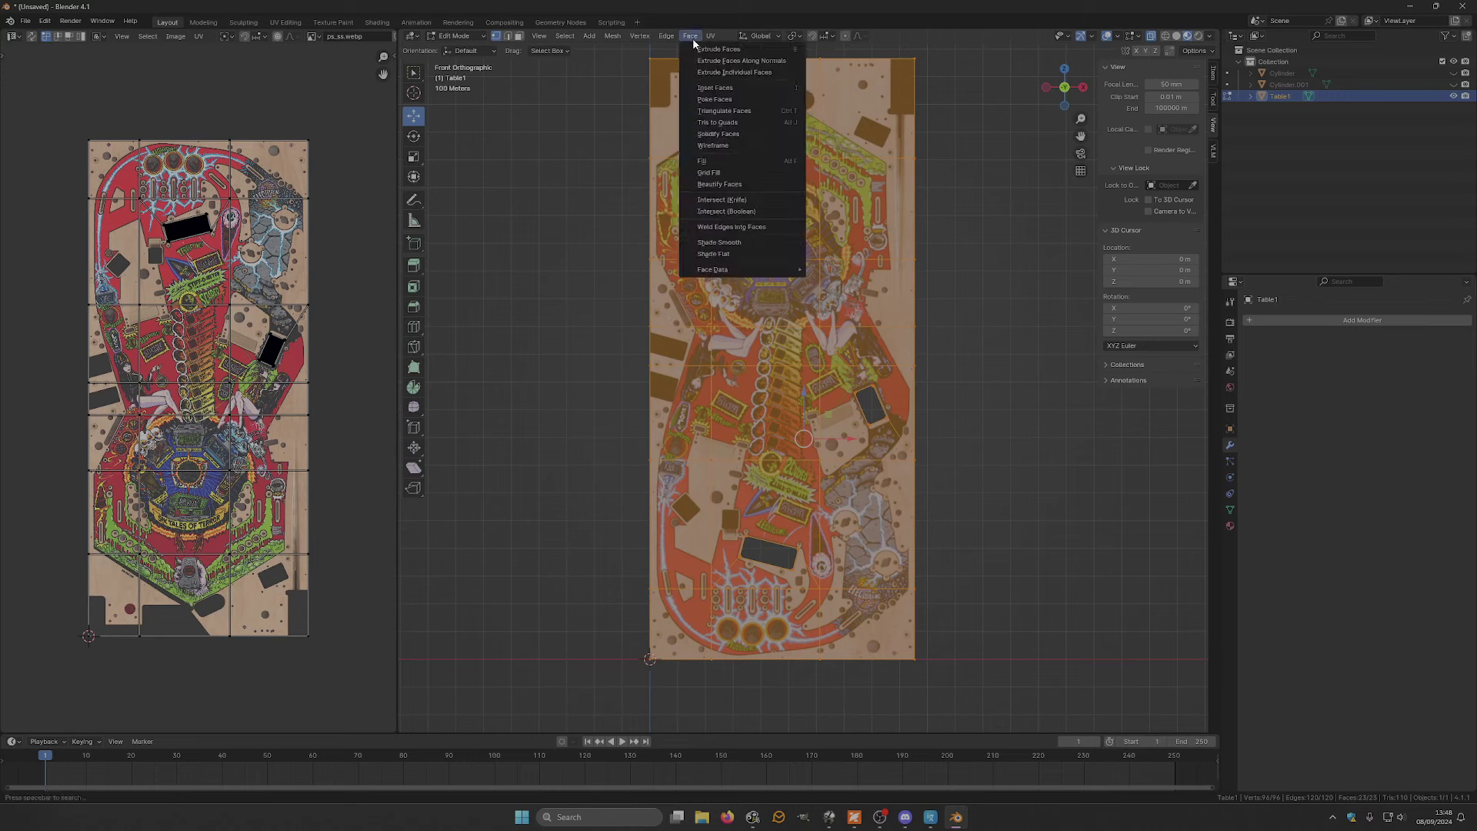
left_click(731, 130)
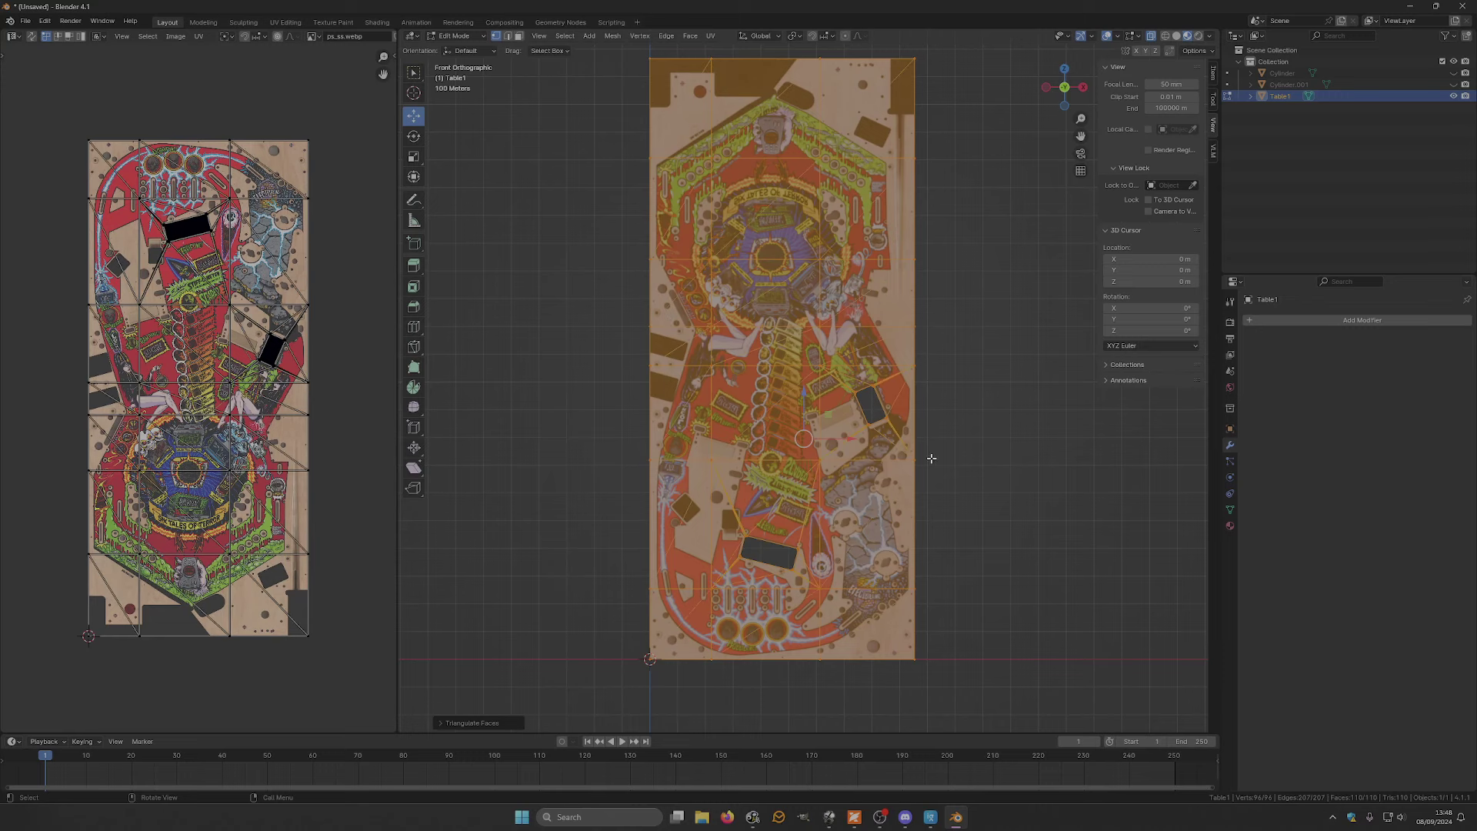
scroll(907, 409, "up", 8)
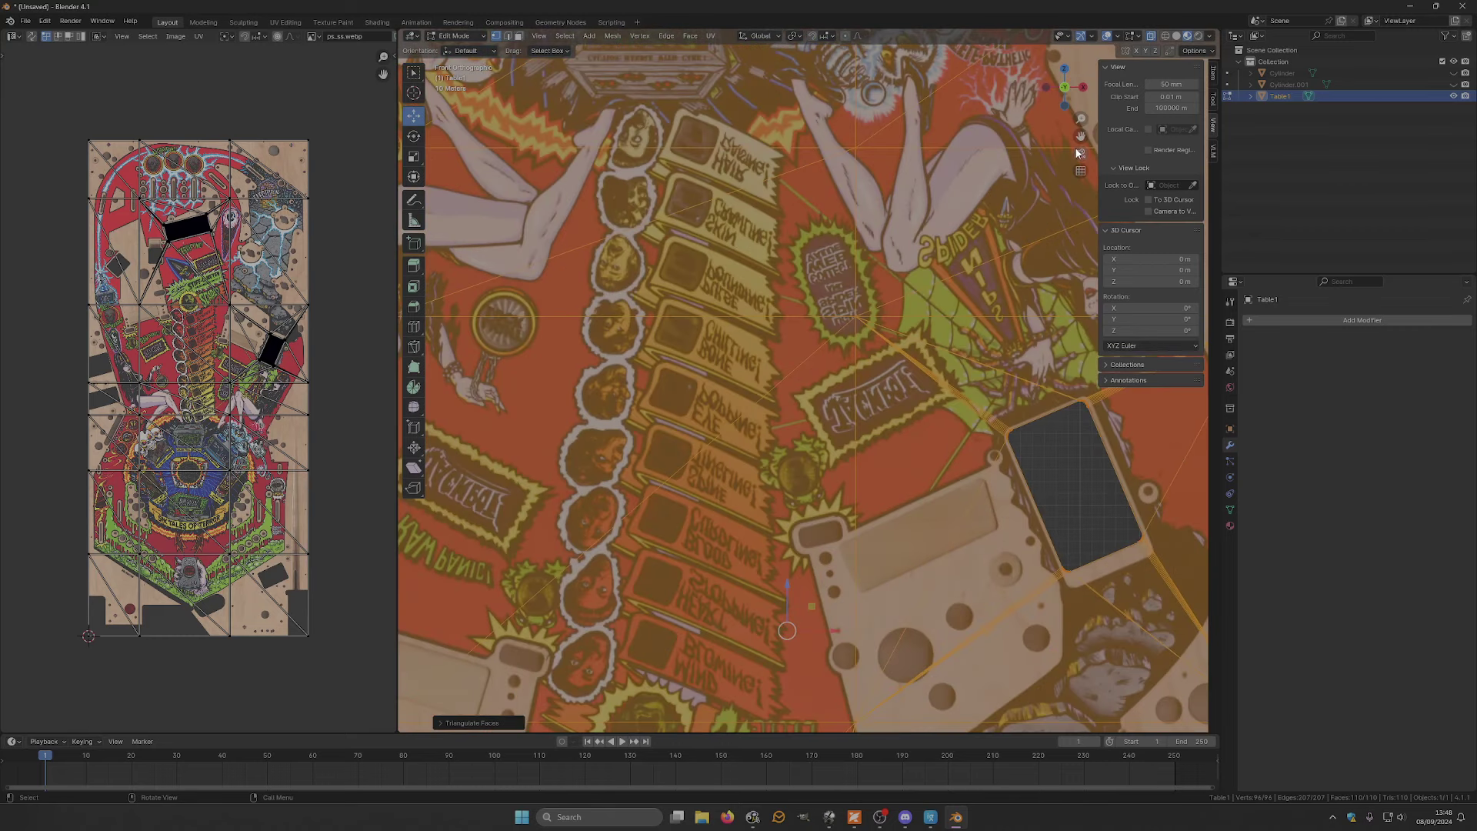
left_click_drag(1081, 137, 801, 306)
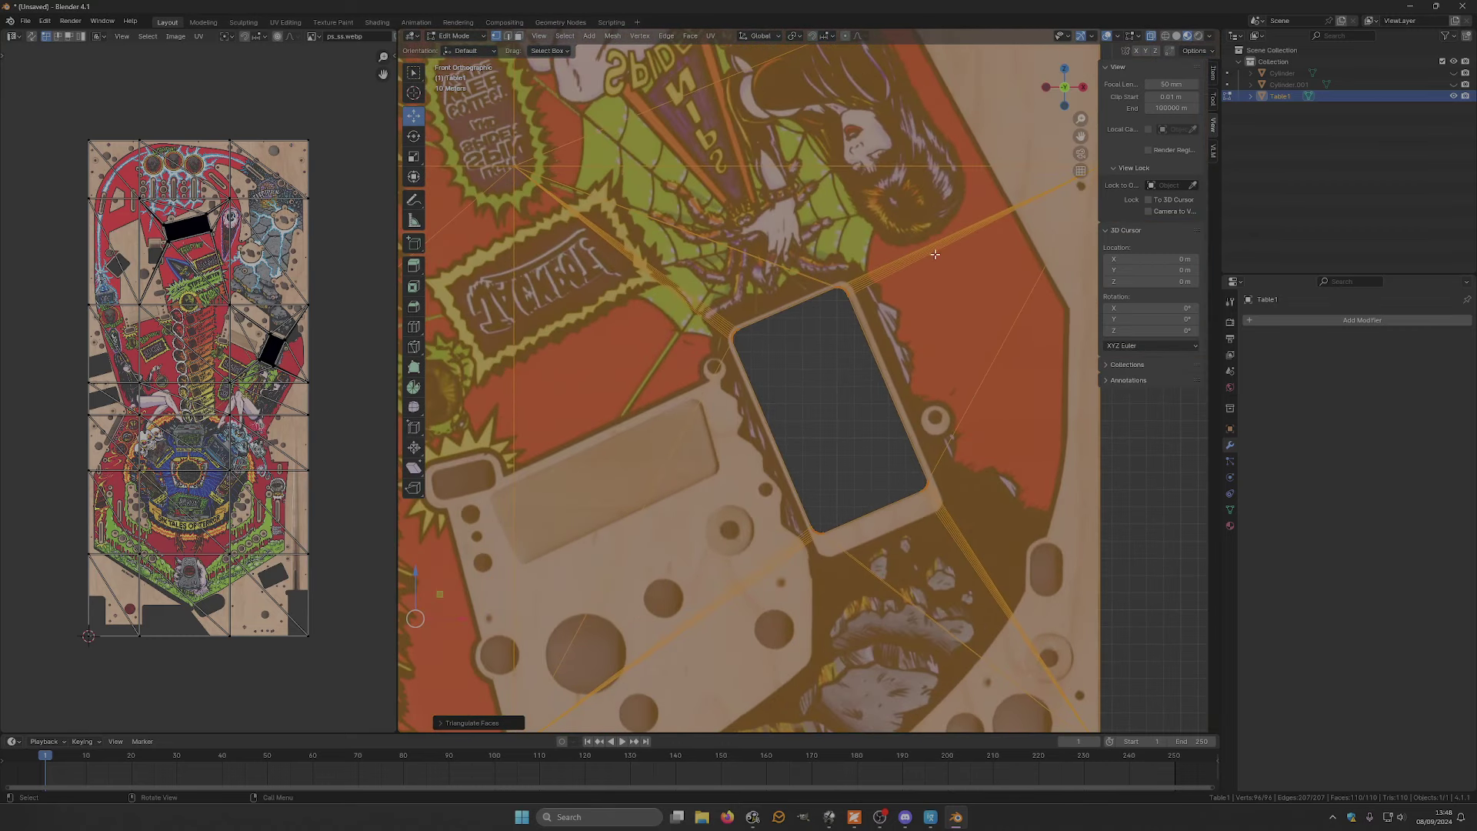
- Zoom out to frame the whole table and return to Object Mode
scroll(879, 296, "down", 7)
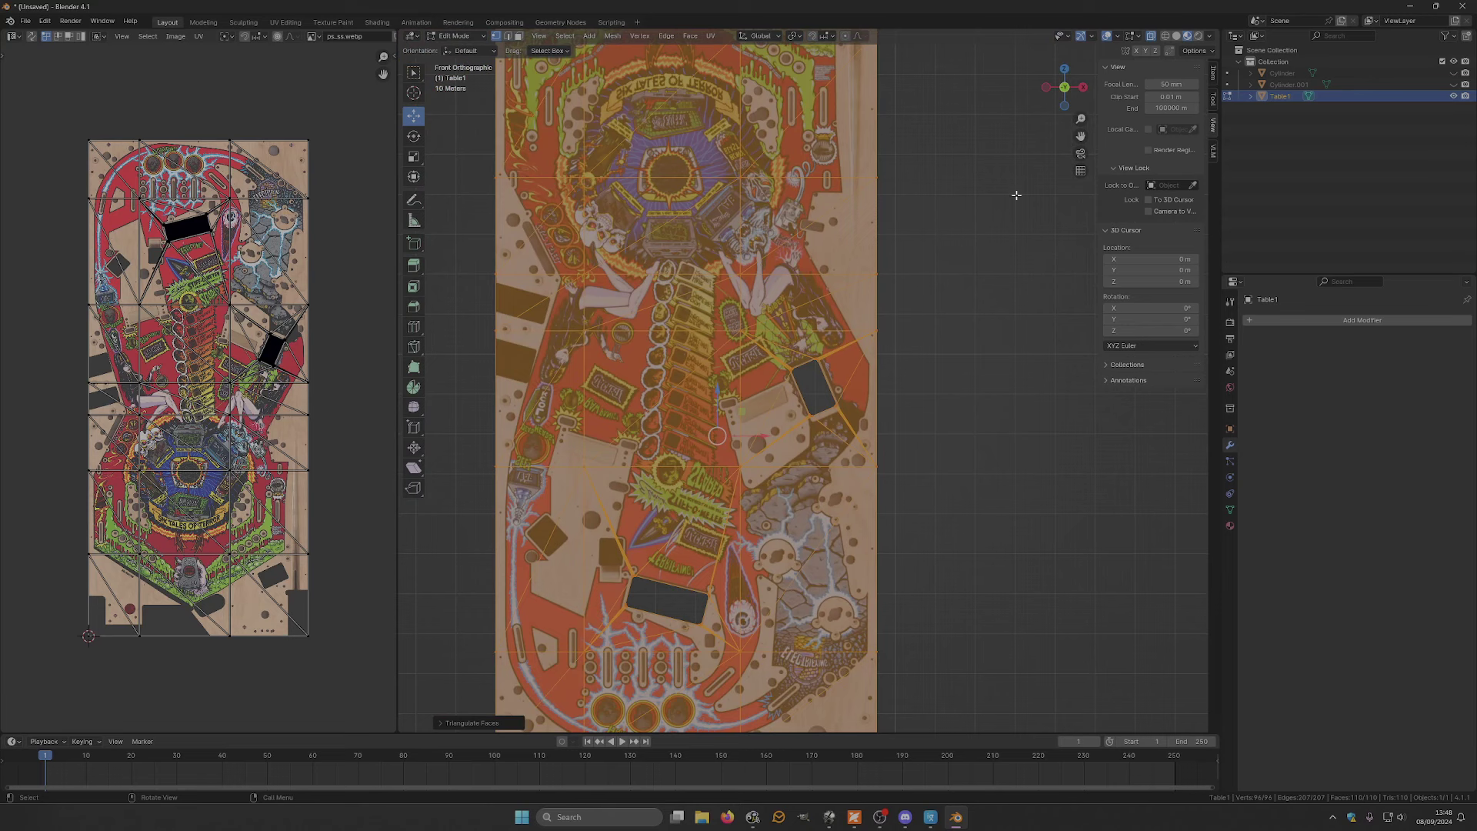
left_click_drag(1081, 137, 924, 284)
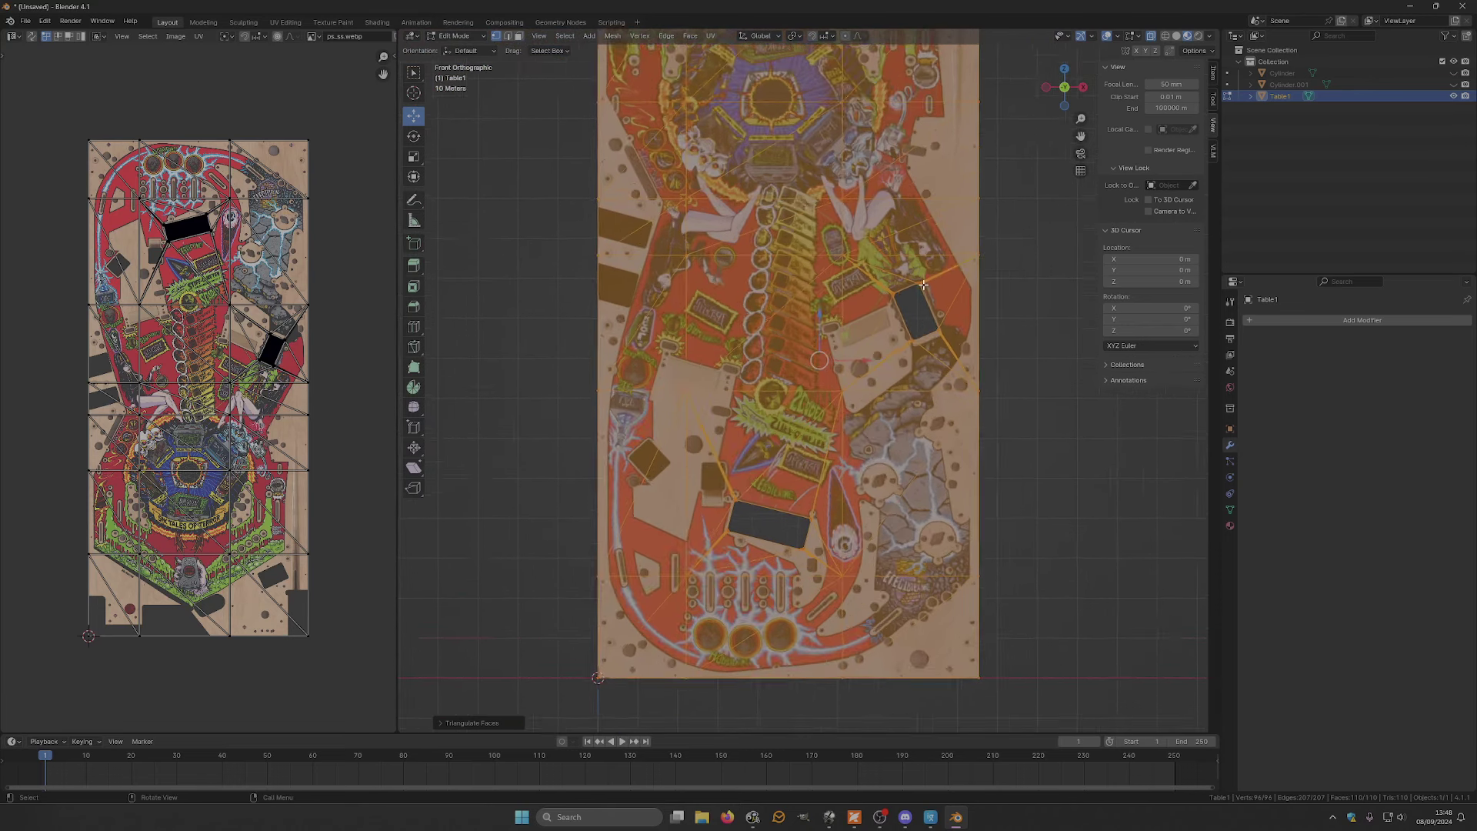
scroll(923, 285, "down", 2)
left_click_drag(1081, 136, 1082, 211)
scroll(624, 66, "down", 1)
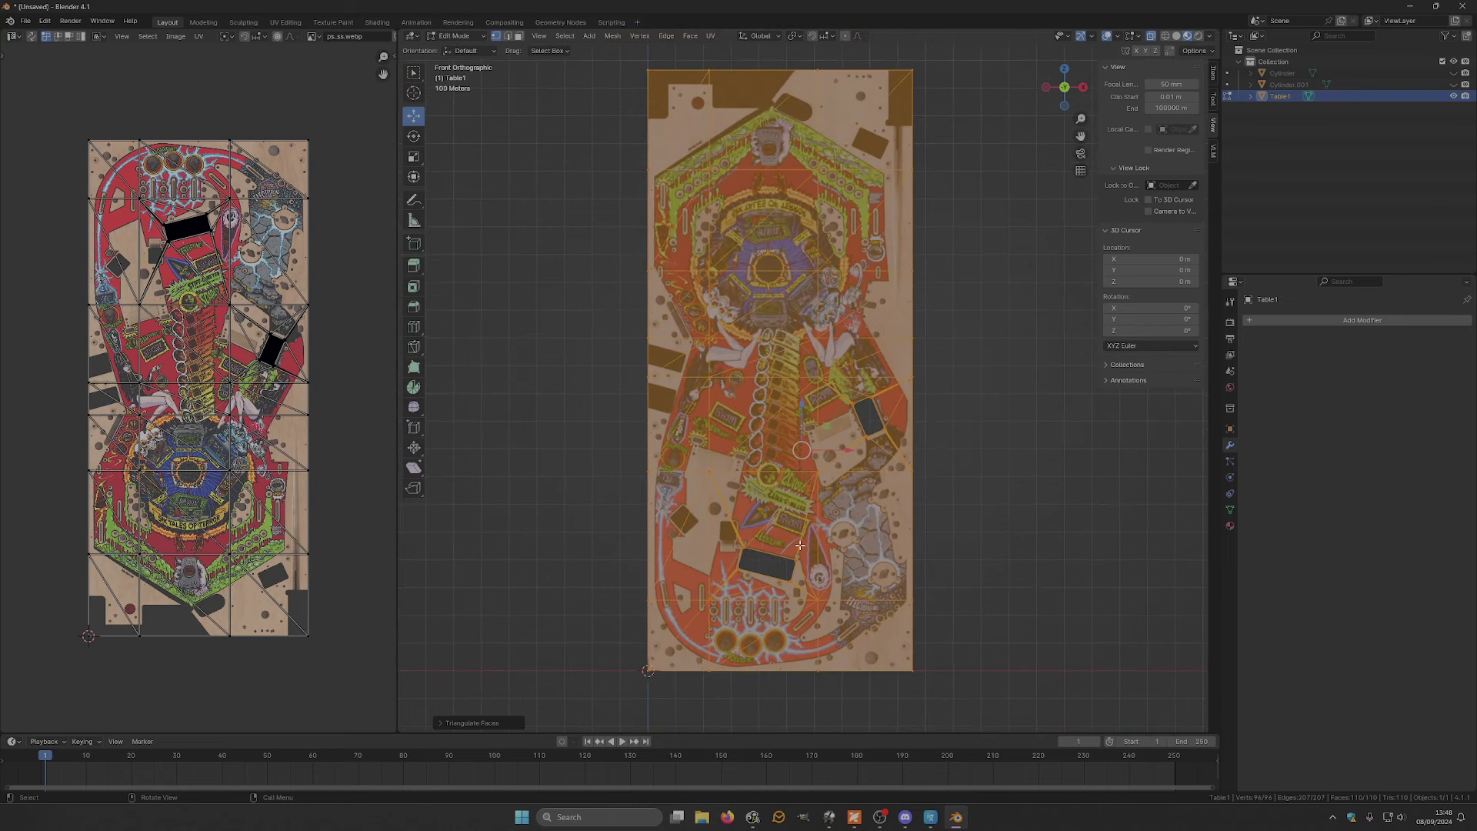
left_click(483, 36)
left_click(469, 49)
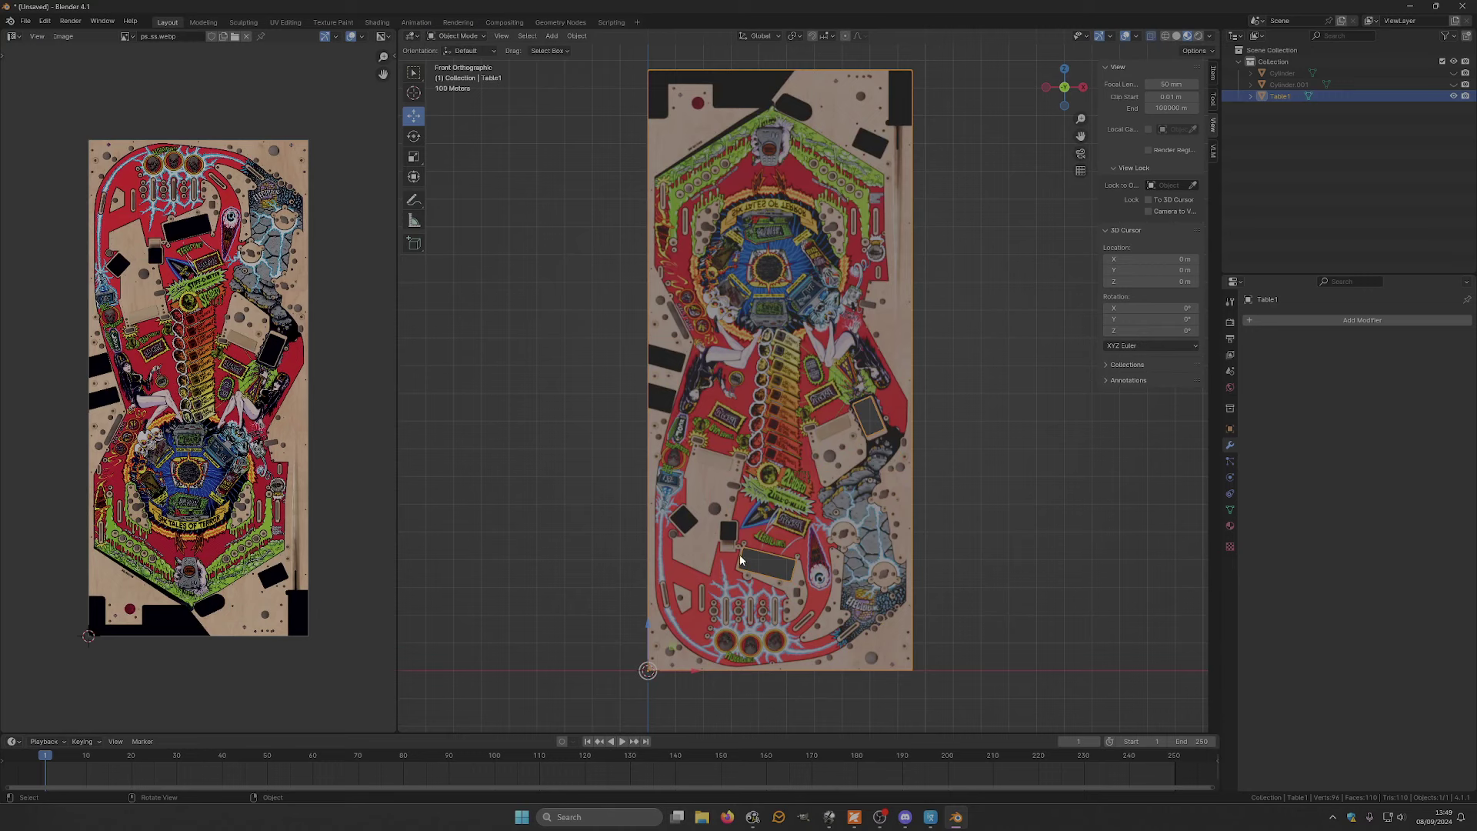
- Start a Wavefront (.obj) export from the File > Export menu
left_click(27, 22)
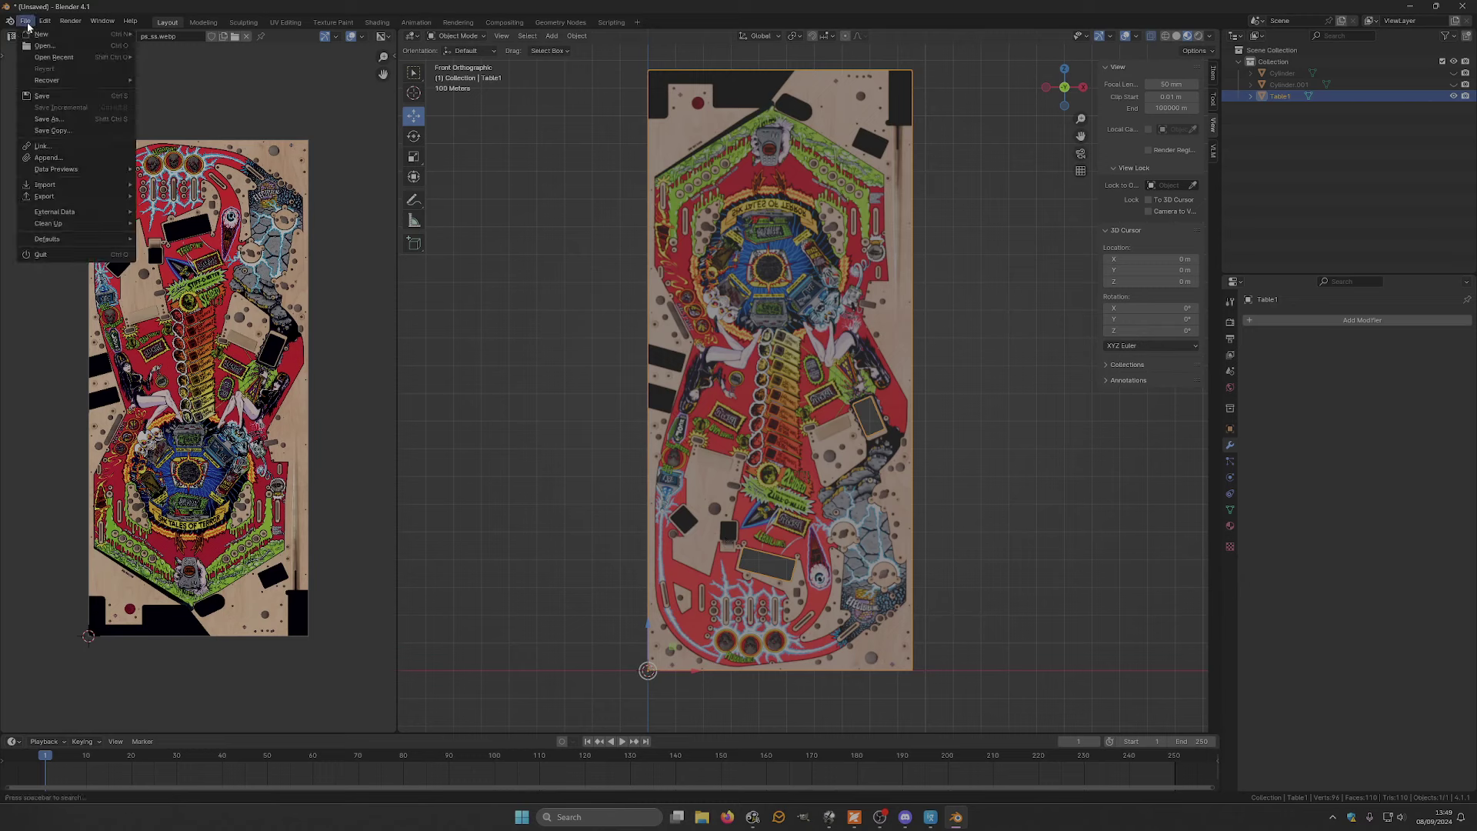
left_click(30, 20)
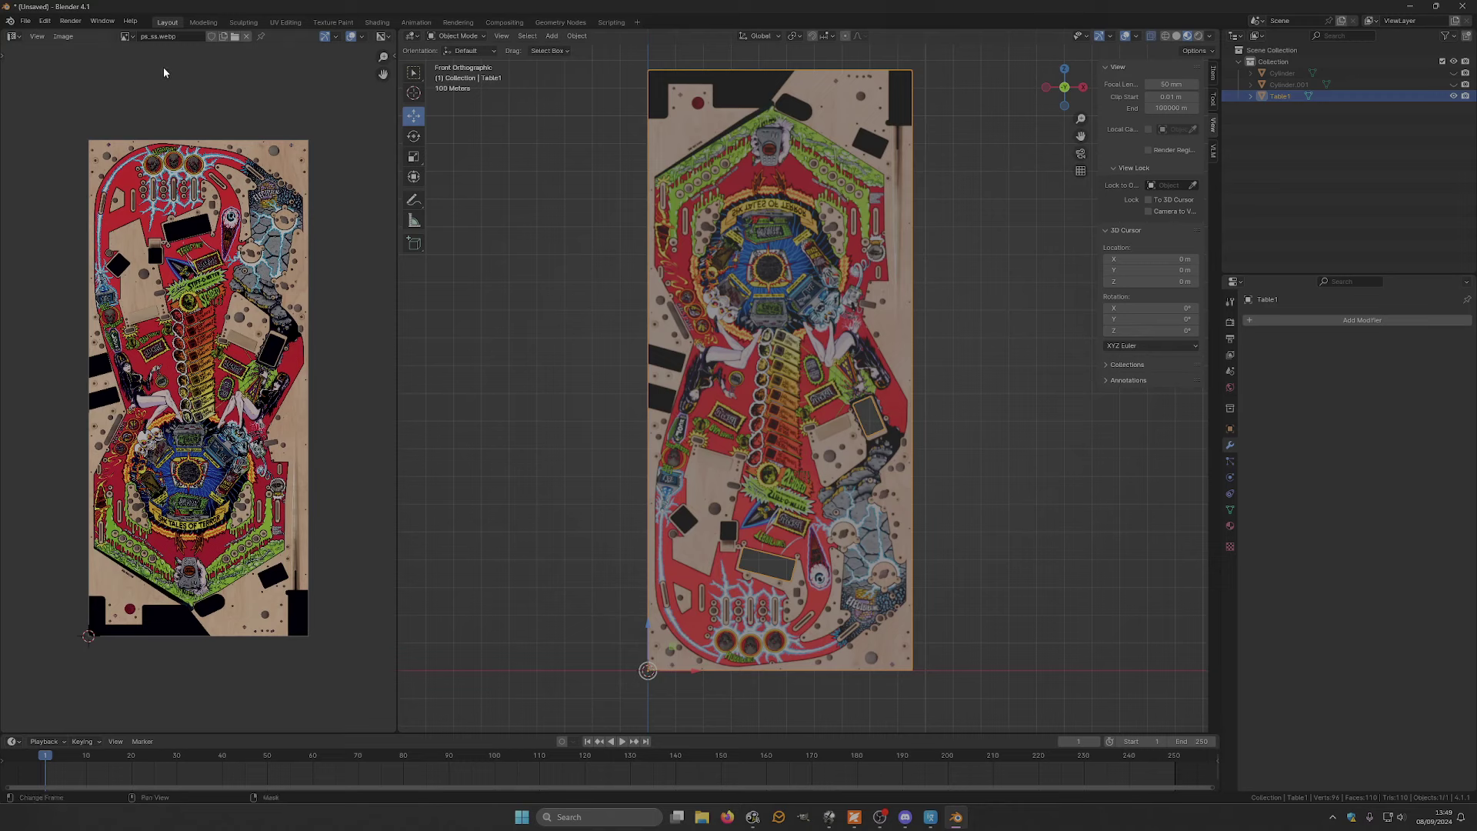
left_click(26, 21)
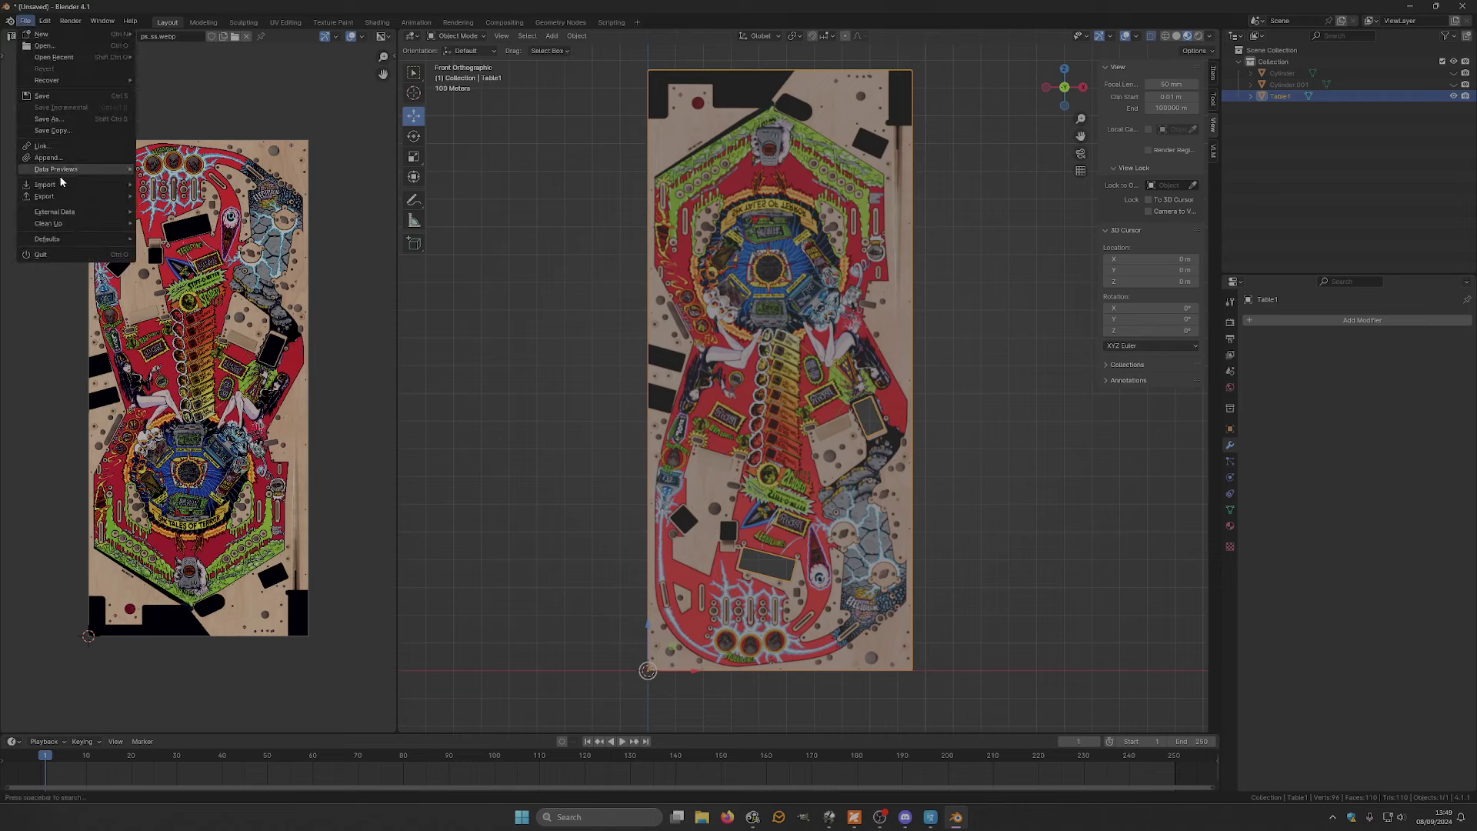
mouse_move(50, 200)
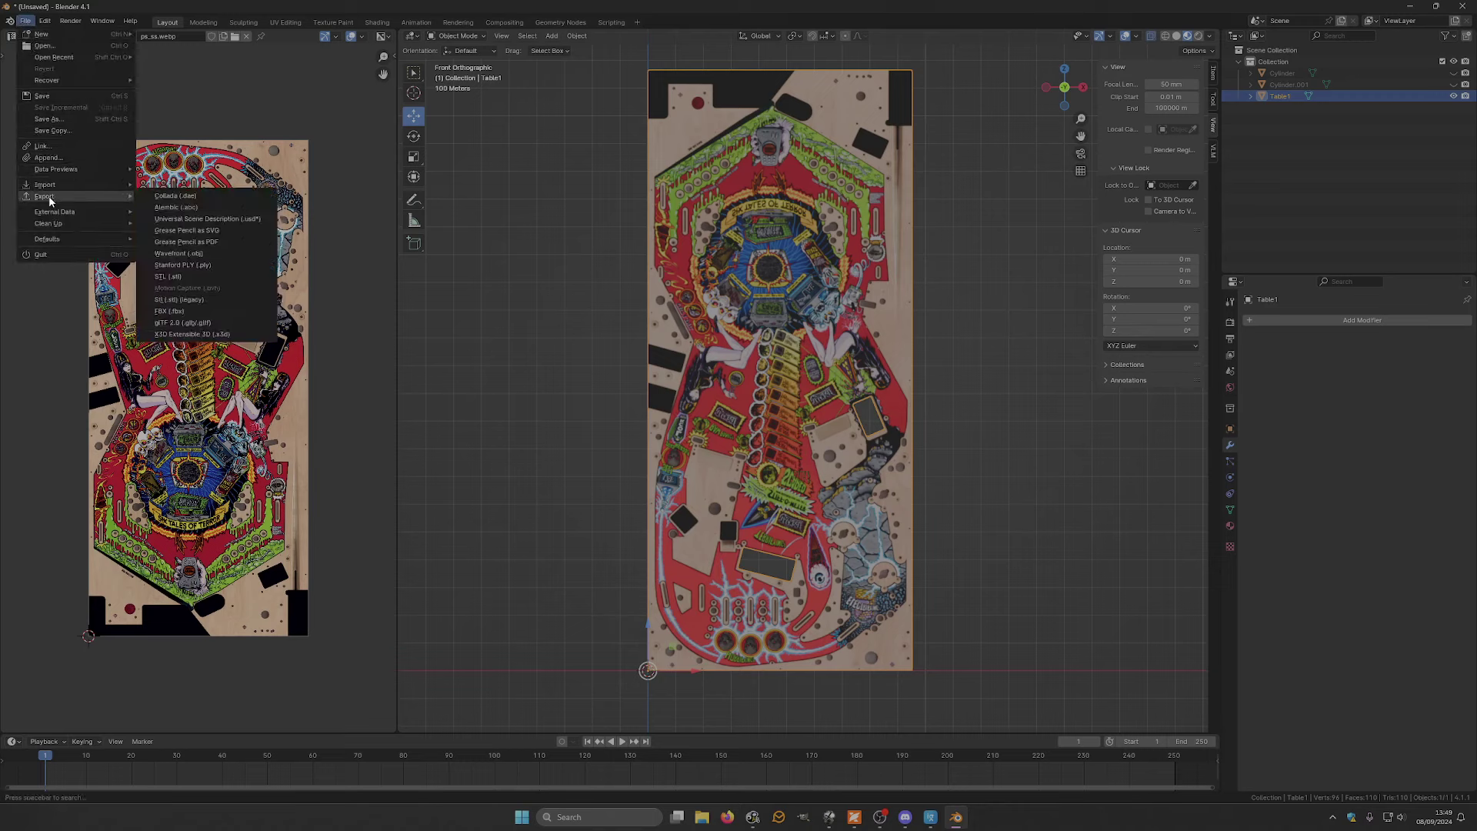
left_click(229, 252)
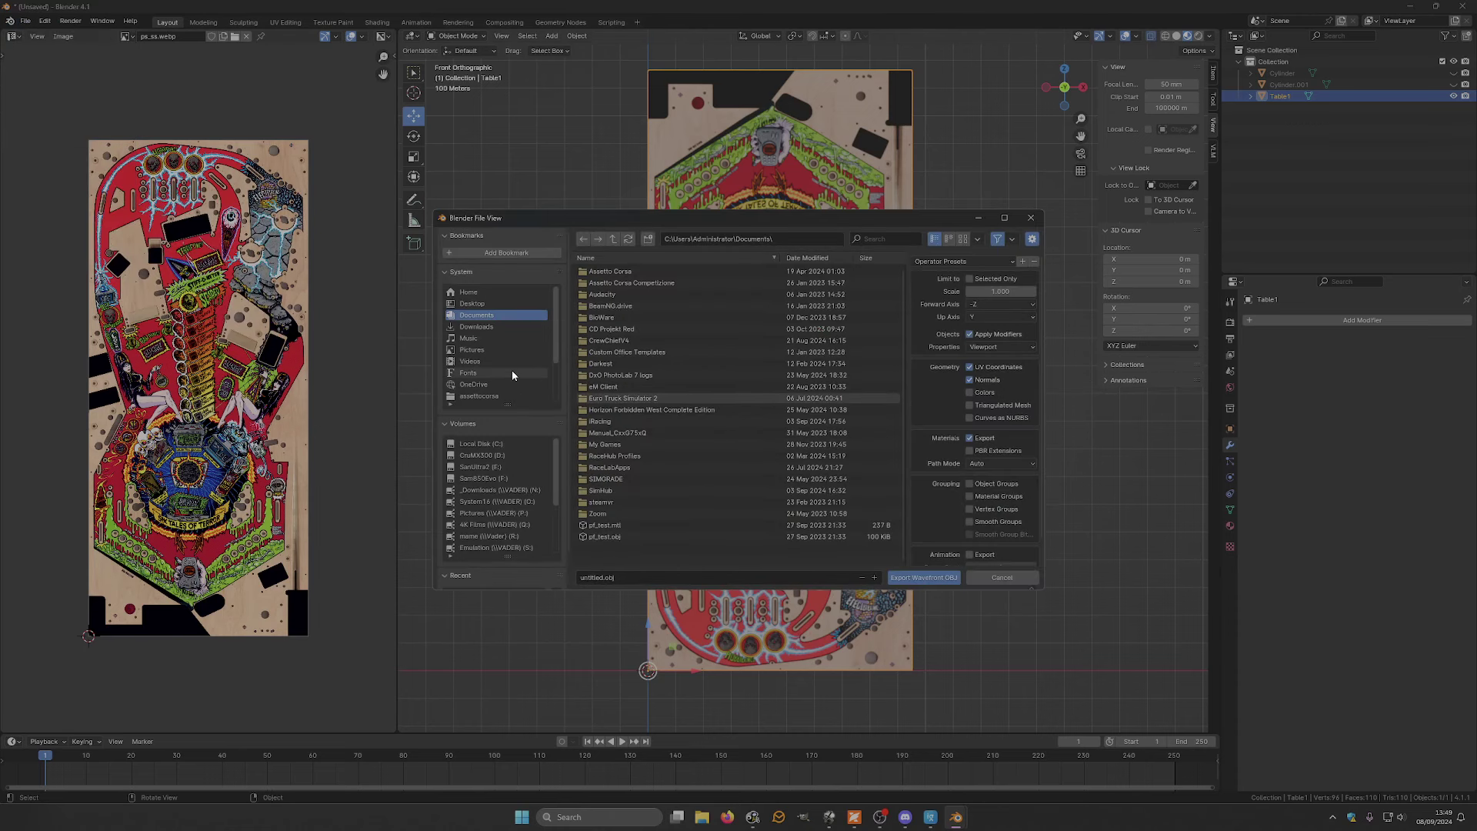
- Target the Scared Stiff project folder with ss_pf_mesh.obj as the file name
scroll(492, 369, "down", 1)
left_click(484, 395)
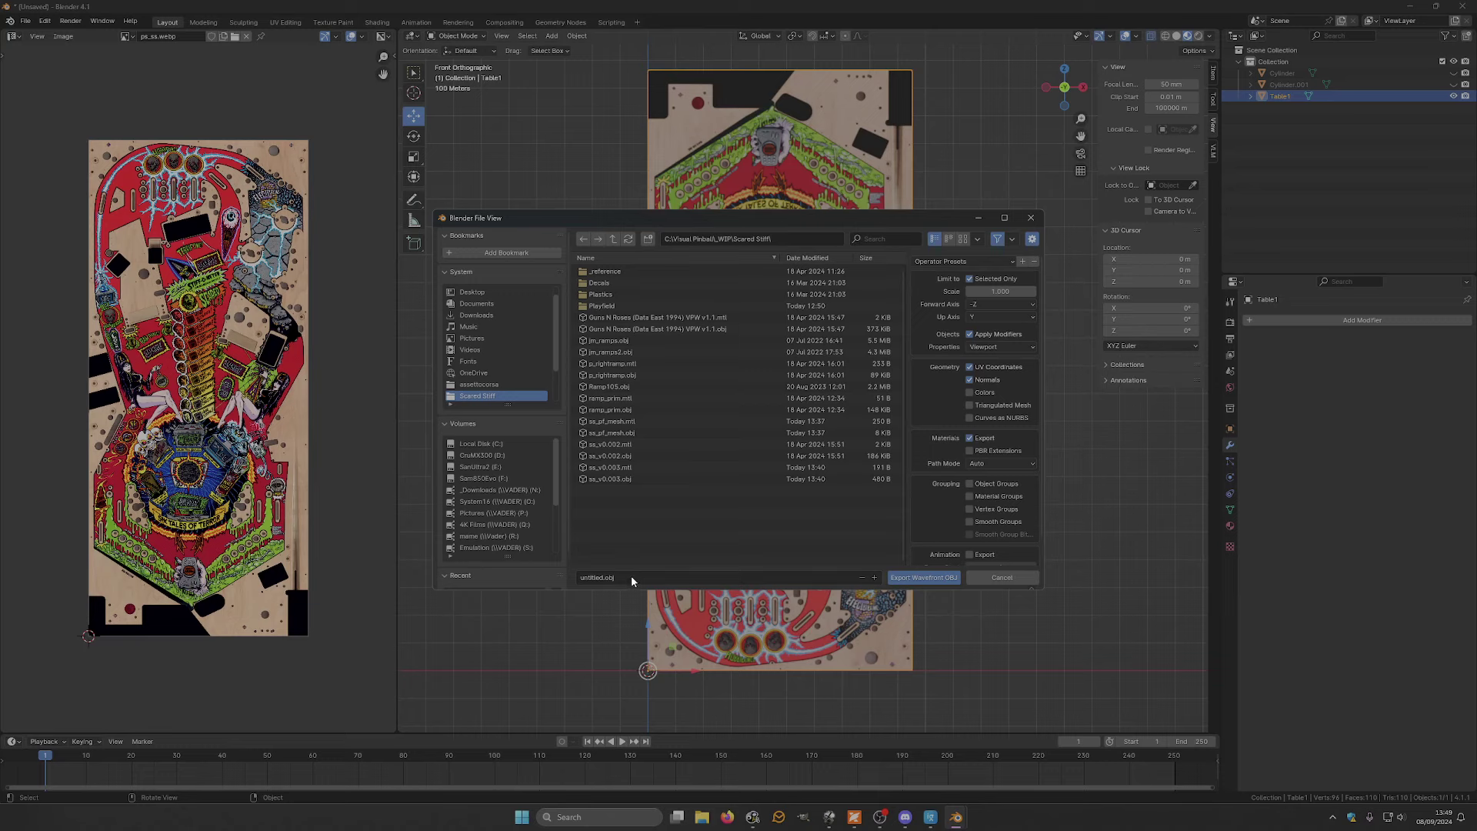
left_click(602, 579)
left_click(617, 432)
left_click(613, 434)
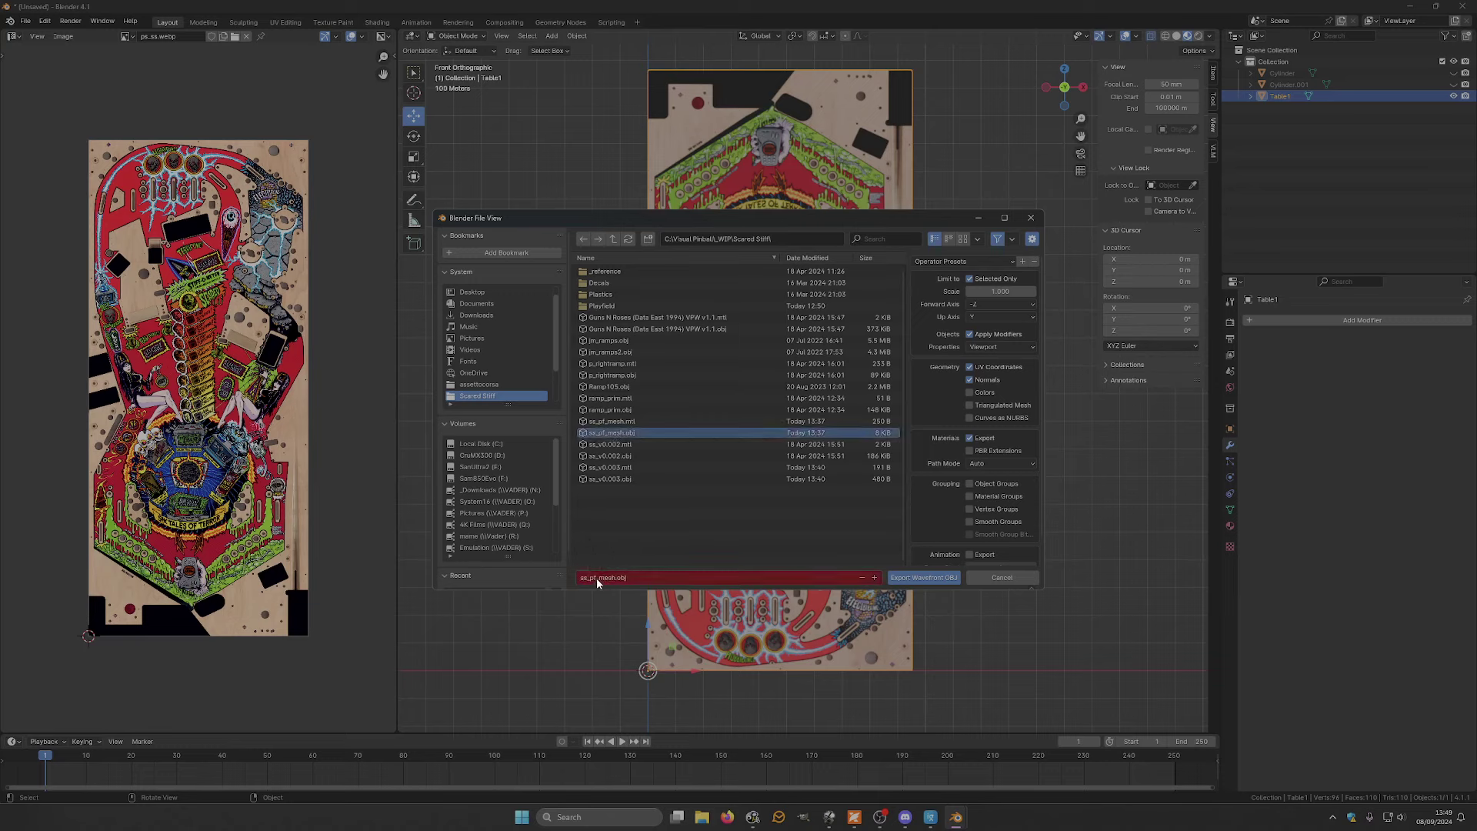
- Export ss_pf_mesh.obj and add a new layer to the table in Visual Pinball X
left_click(937, 580)
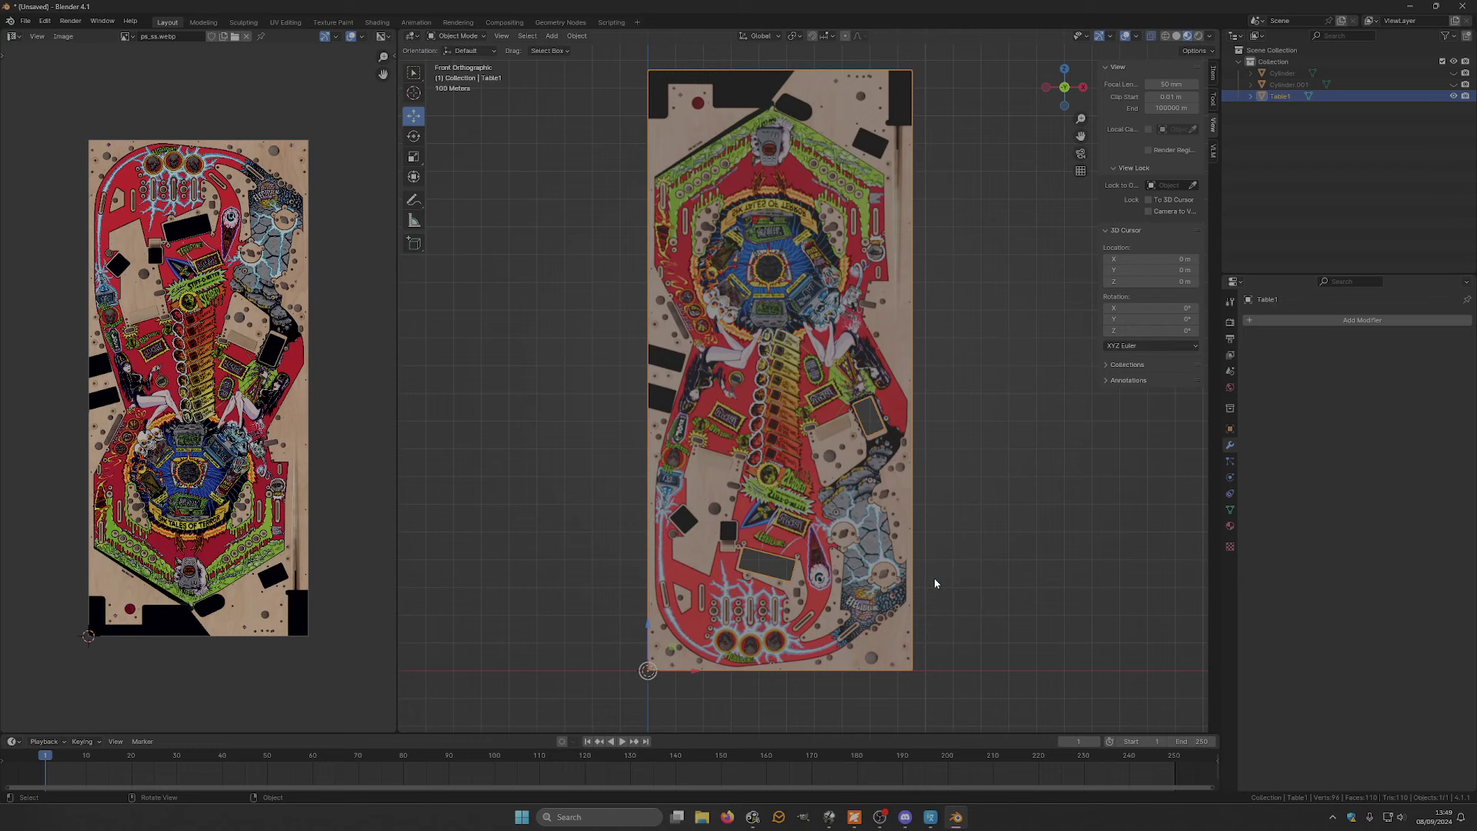
left_click(828, 817)
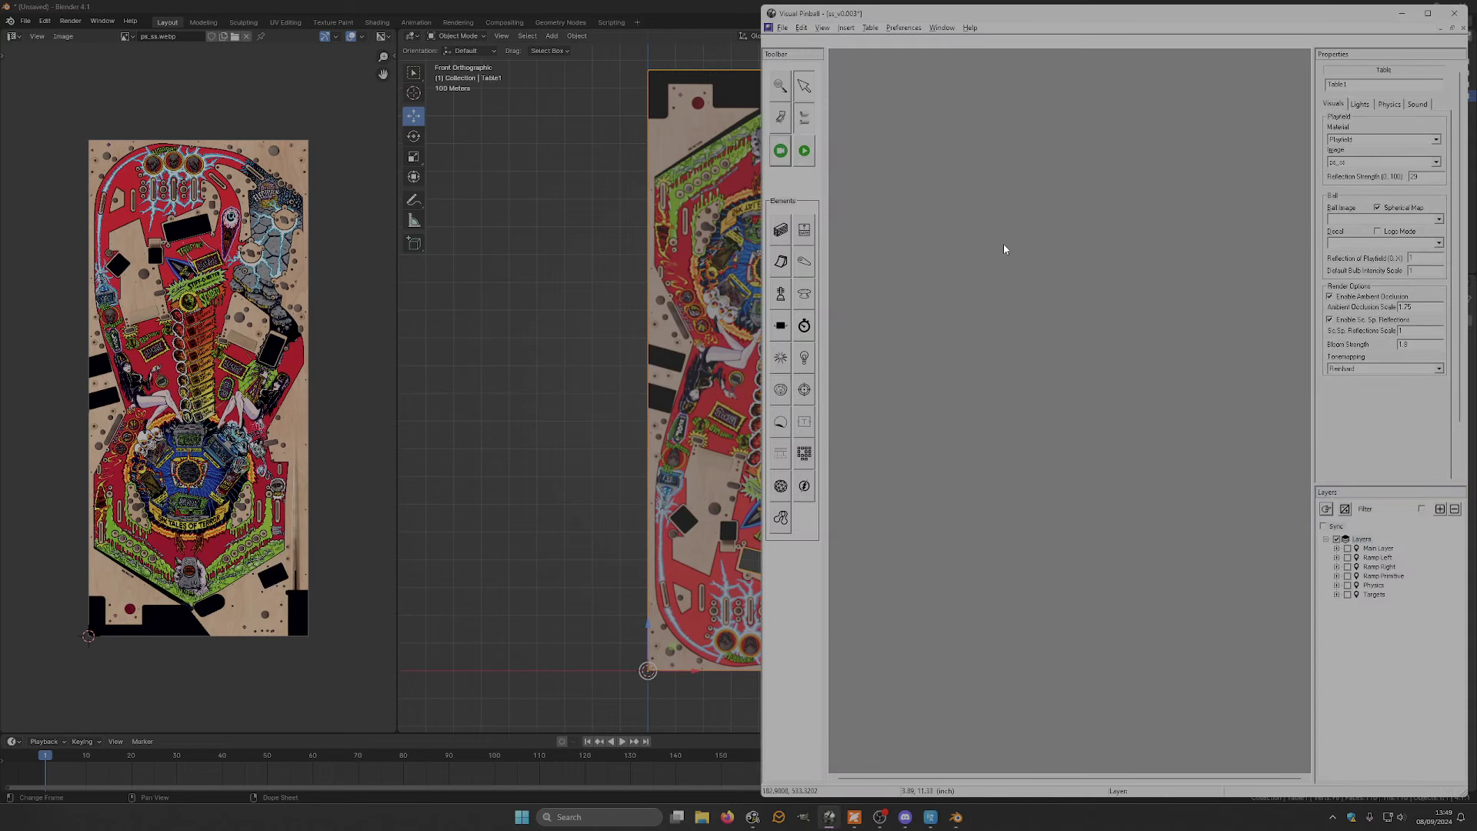
left_click(1439, 510)
- Name the new layer PF Mesh and place a primitive on the table
double_click(1377, 605)
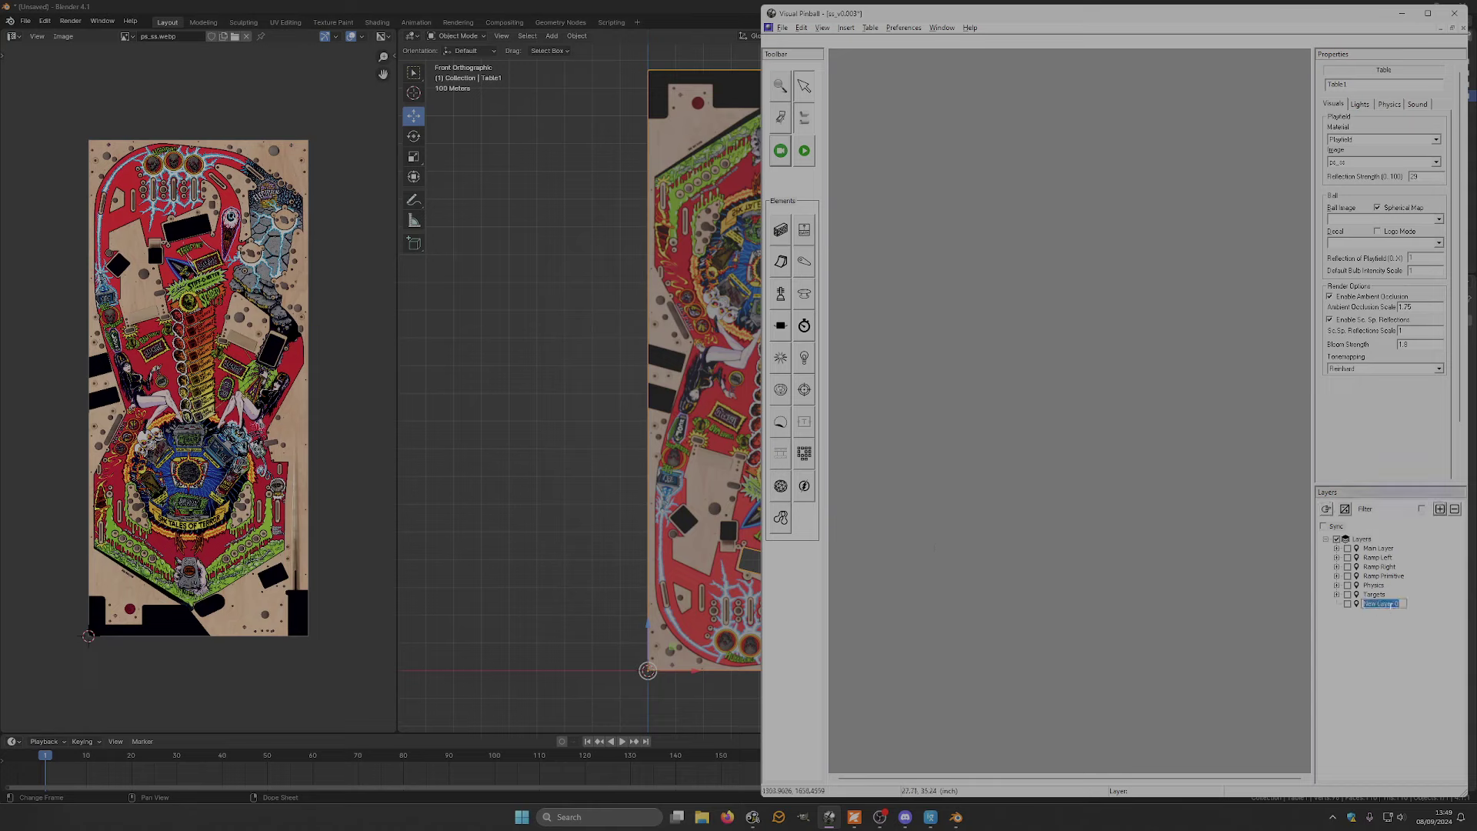
type("PF Mesh")
key("Return")
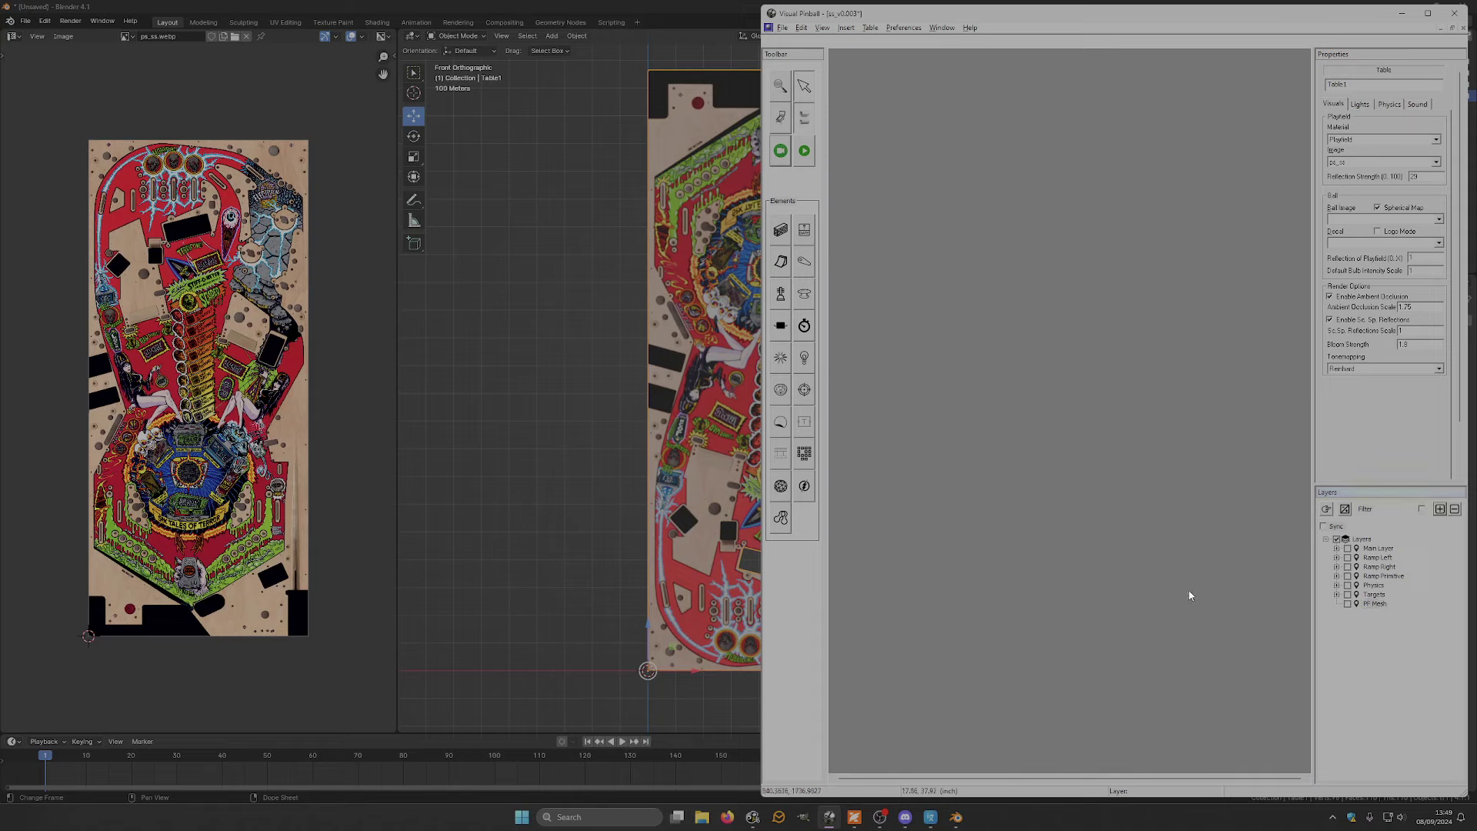
left_click(780, 487)
left_click(1071, 453)
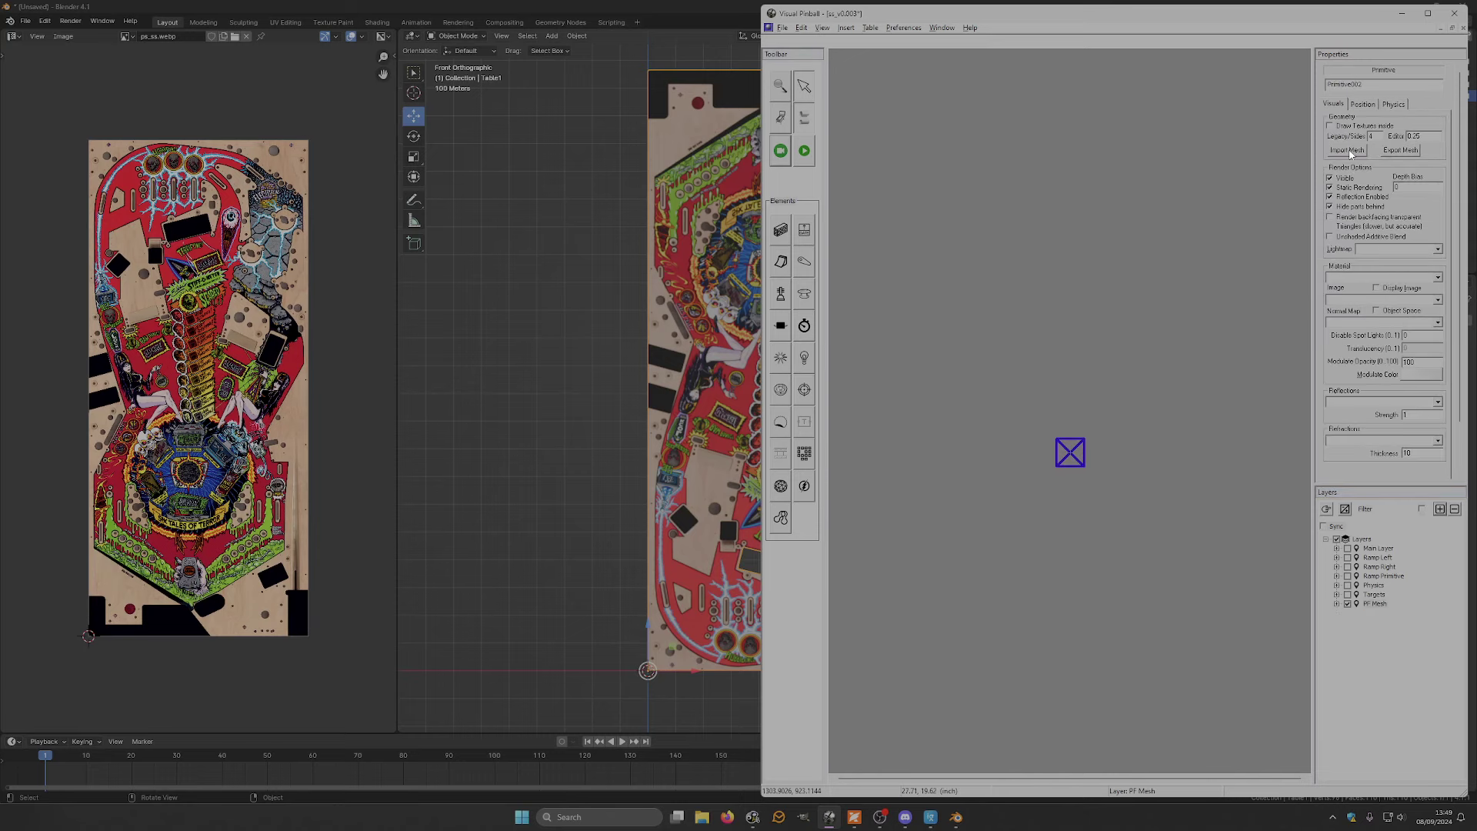
- Import ss_pf_mesh.obj as the primitive's mesh
left_click(1348, 150)
left_click(959, 165)
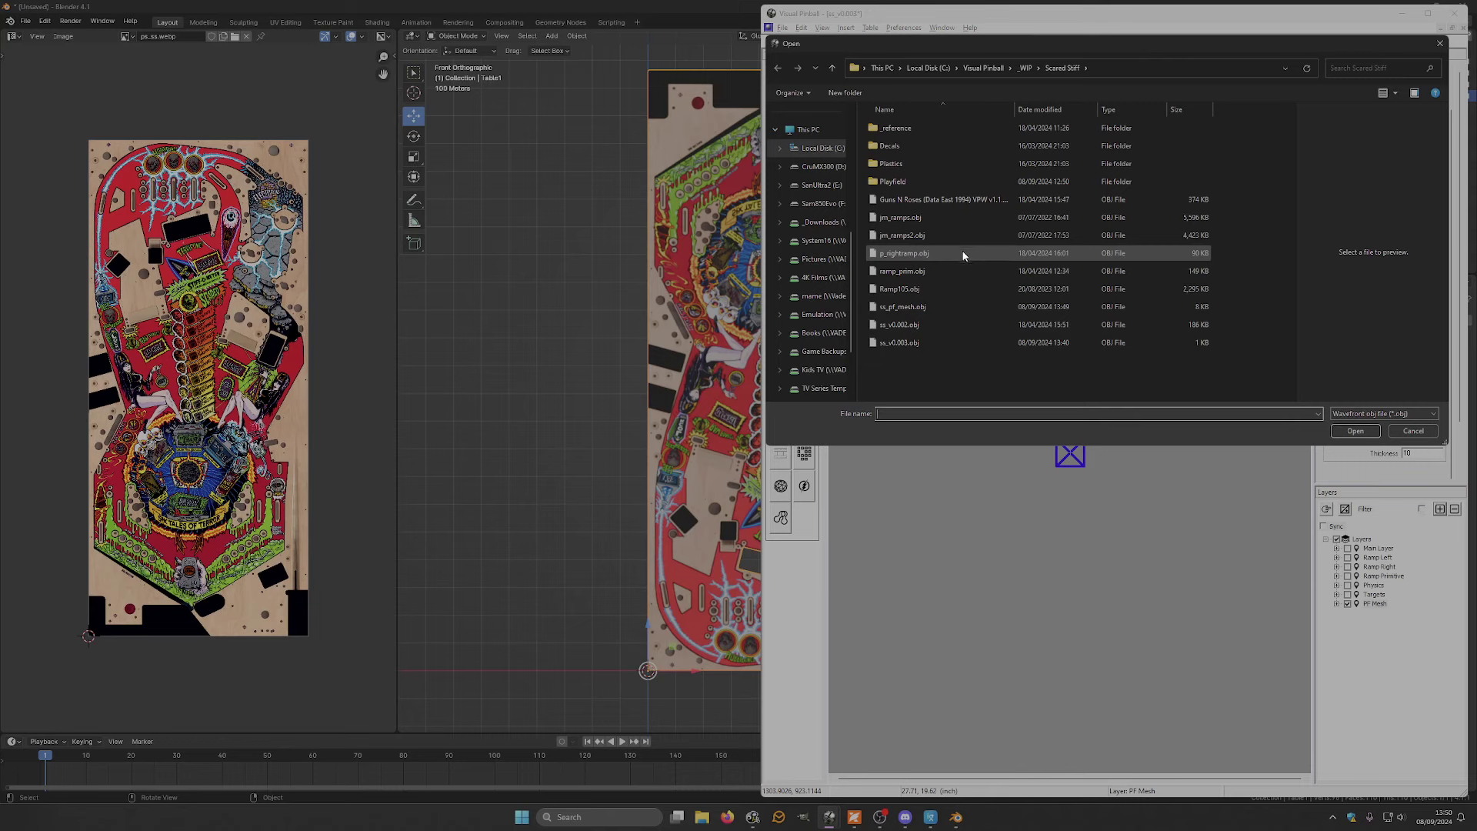
double_click(933, 306)
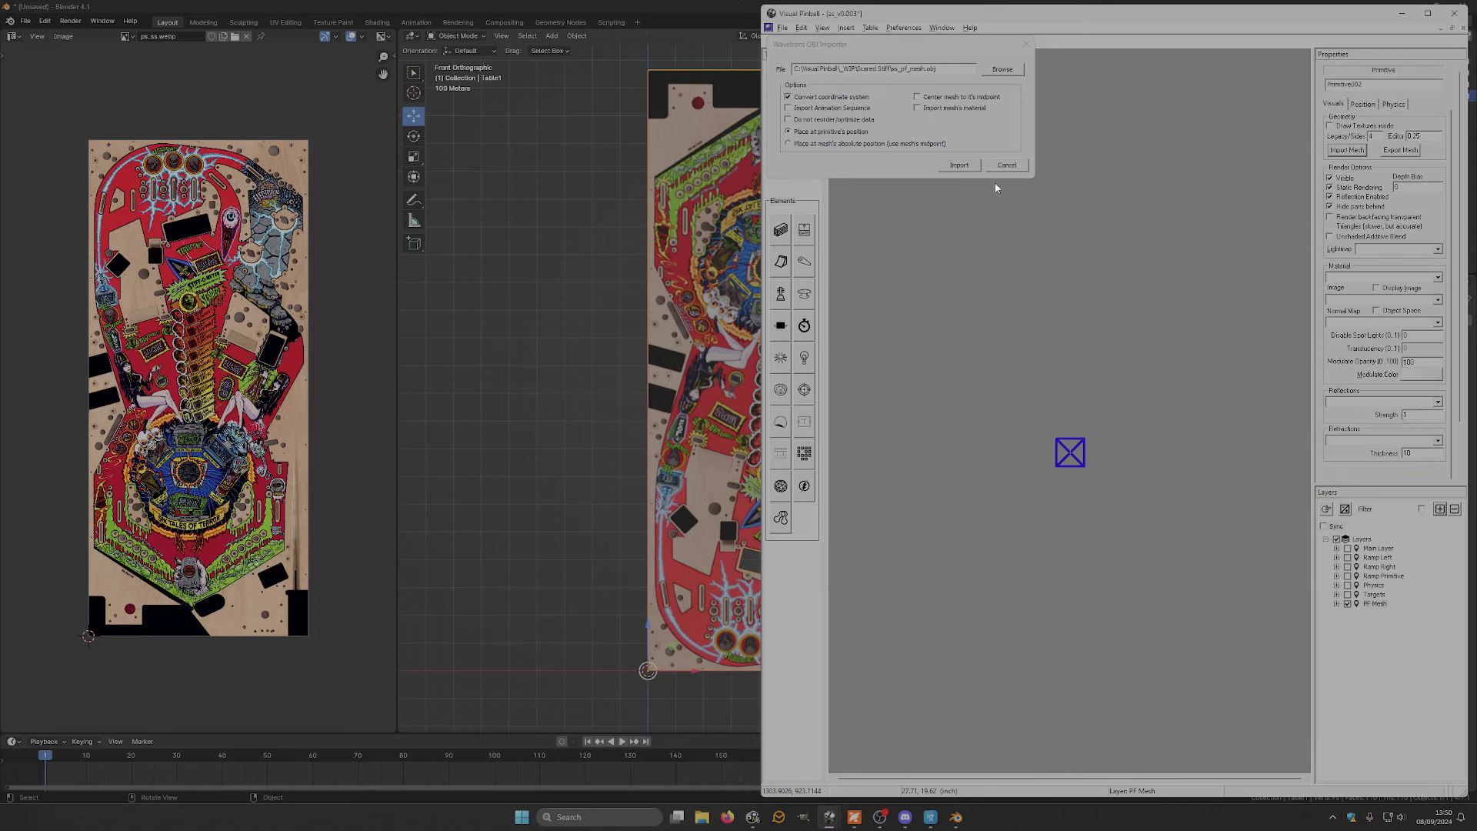
left_click(959, 164)
- Set the primitive's position to 0 and its sizes to 1 on the Position tab
left_click(1375, 103)
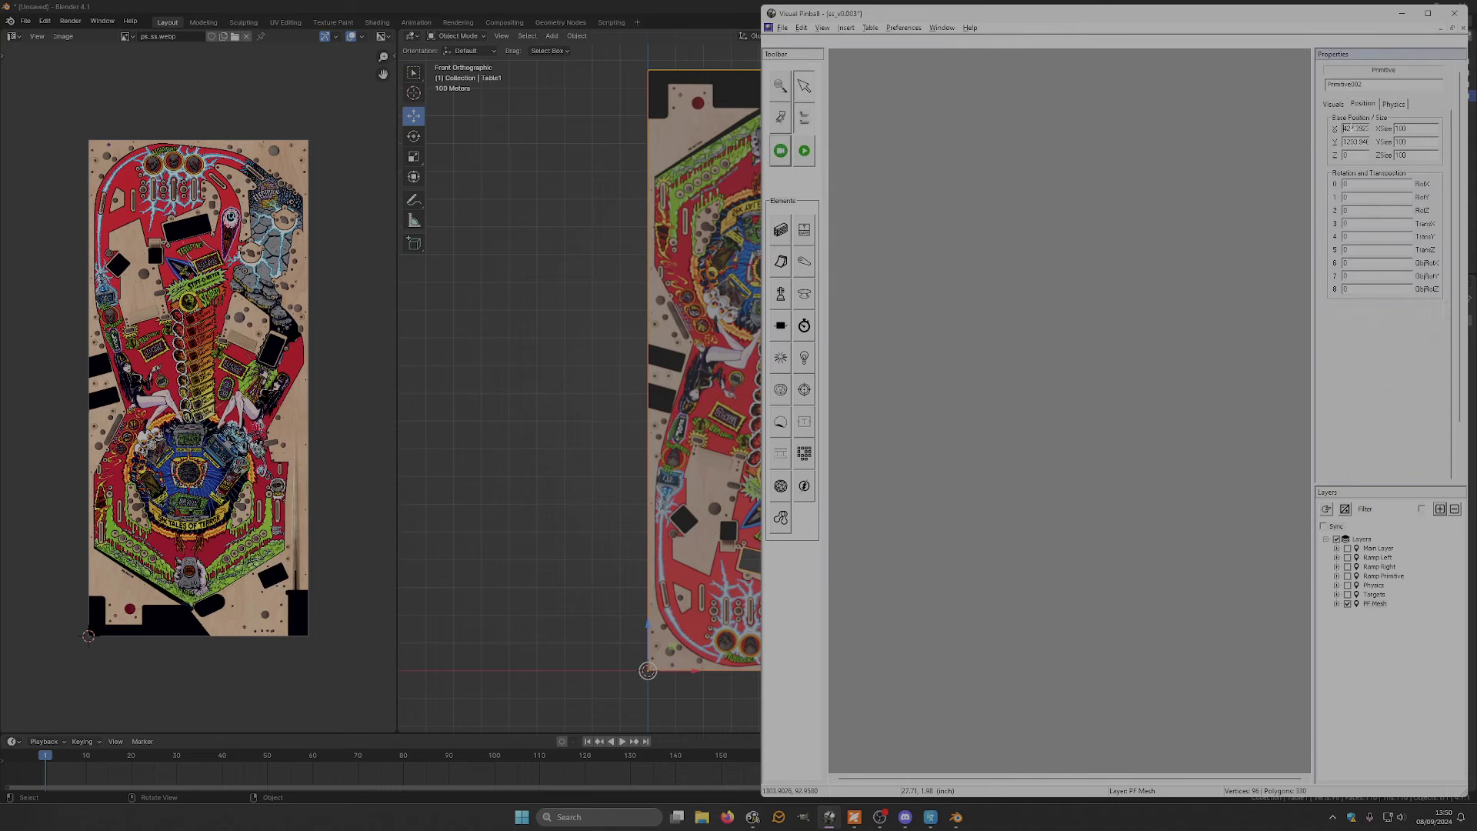
type("0")
key("Tab")
type("0")
key("Tab")
key("Tab")
type("1")
key("Tab")
type("1")
key("Tab")
type("1")
- Reselect Primitive002 from the PF Mesh layer and enter 1 in its visual settings
left_click(1169, 339)
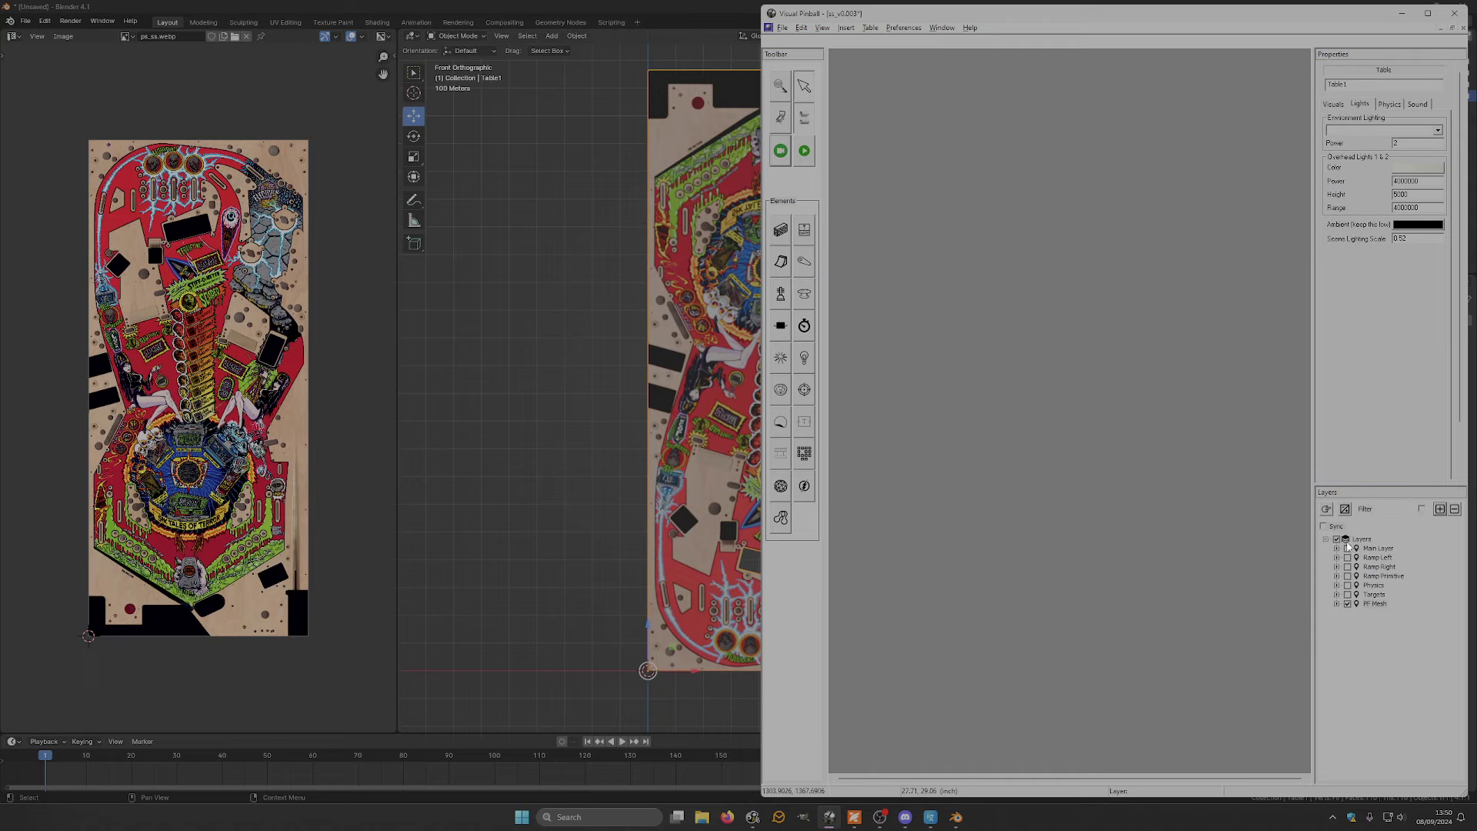
left_click(1336, 603)
left_click(1391, 612)
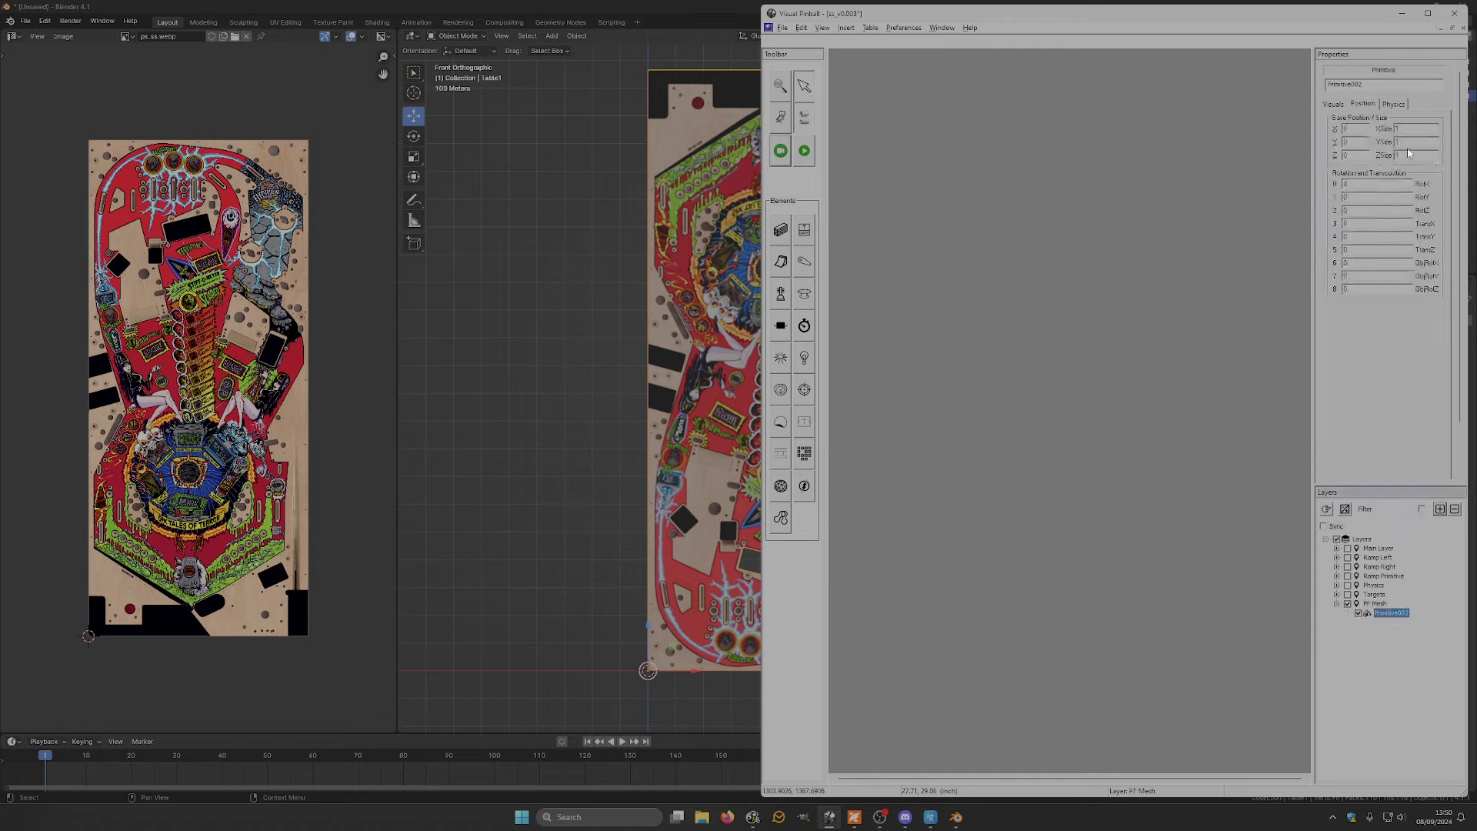
left_click(1329, 104)
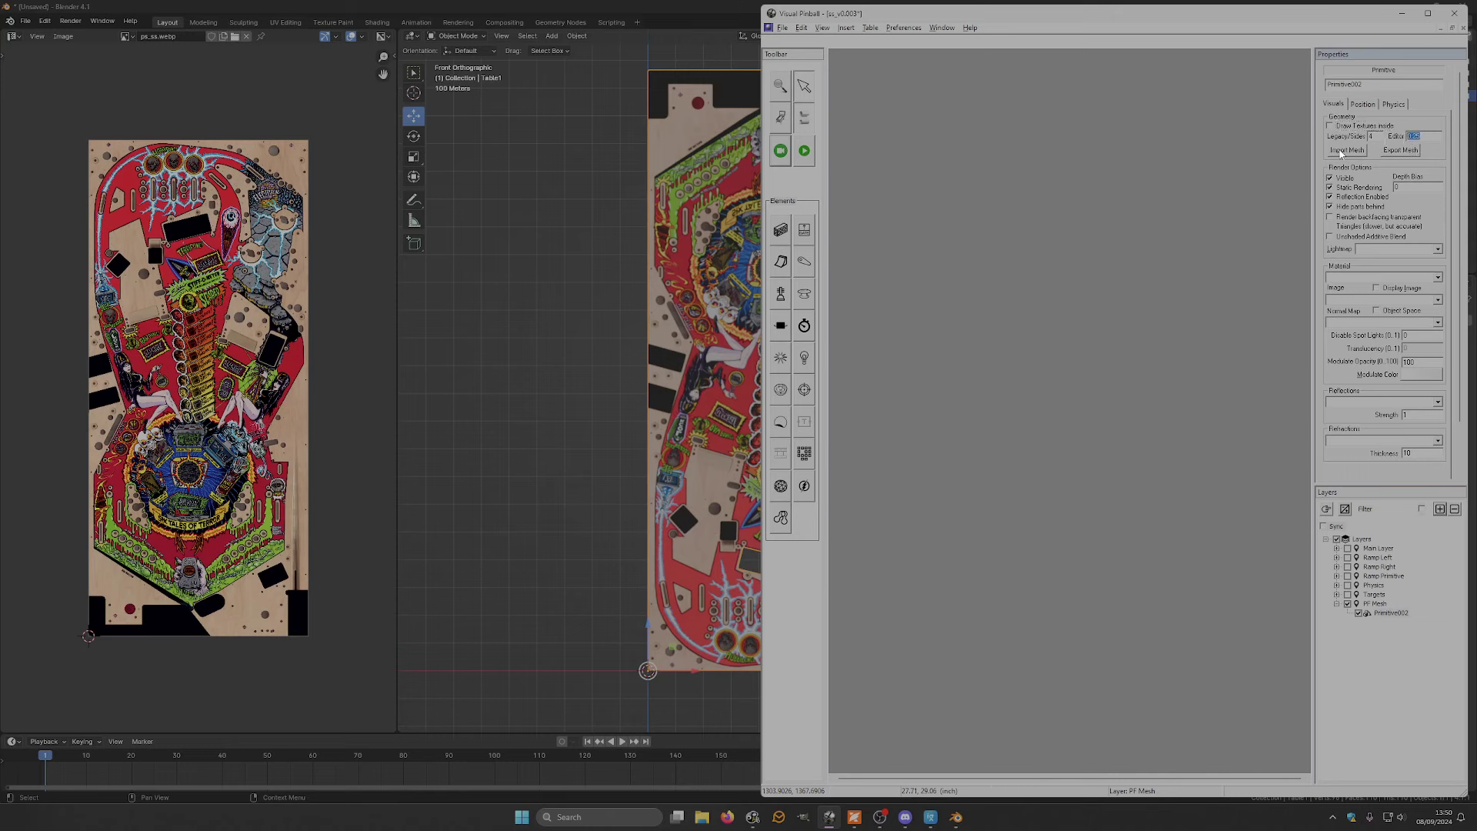
type("1")
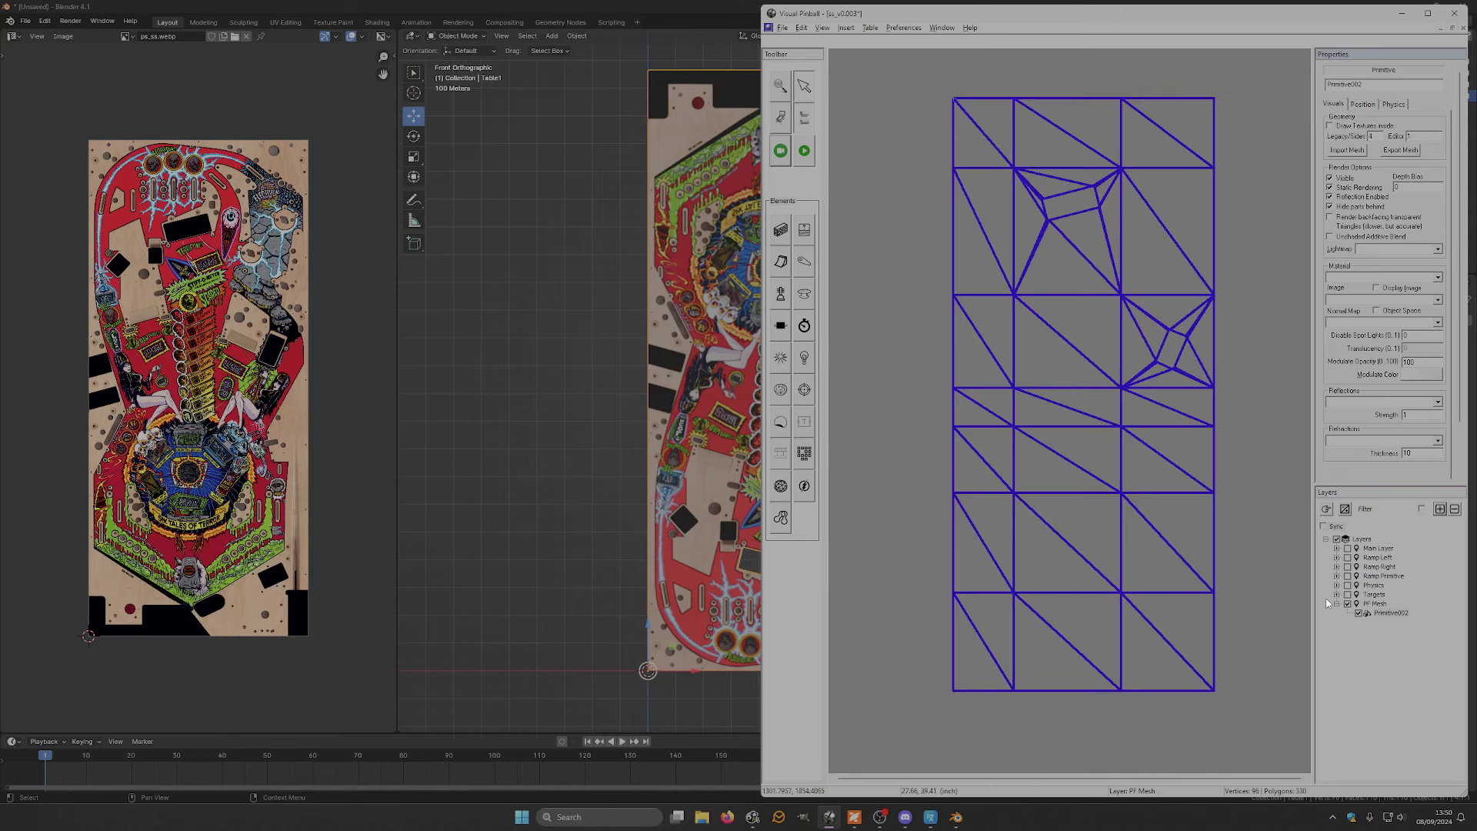
- Make the other table layers visible and reselect the mesh primitive
left_click(1347, 548)
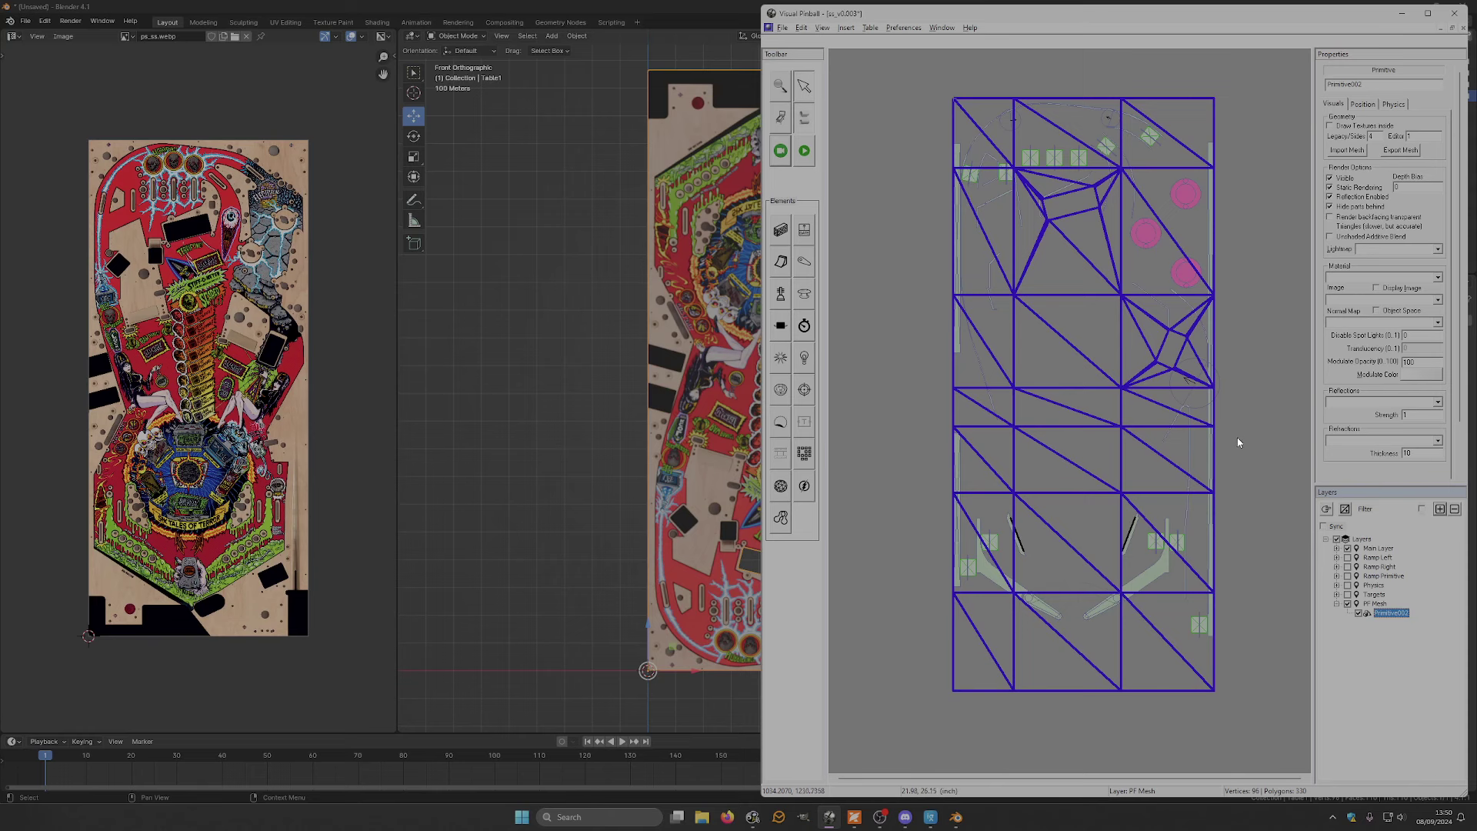
left_click(1214, 355)
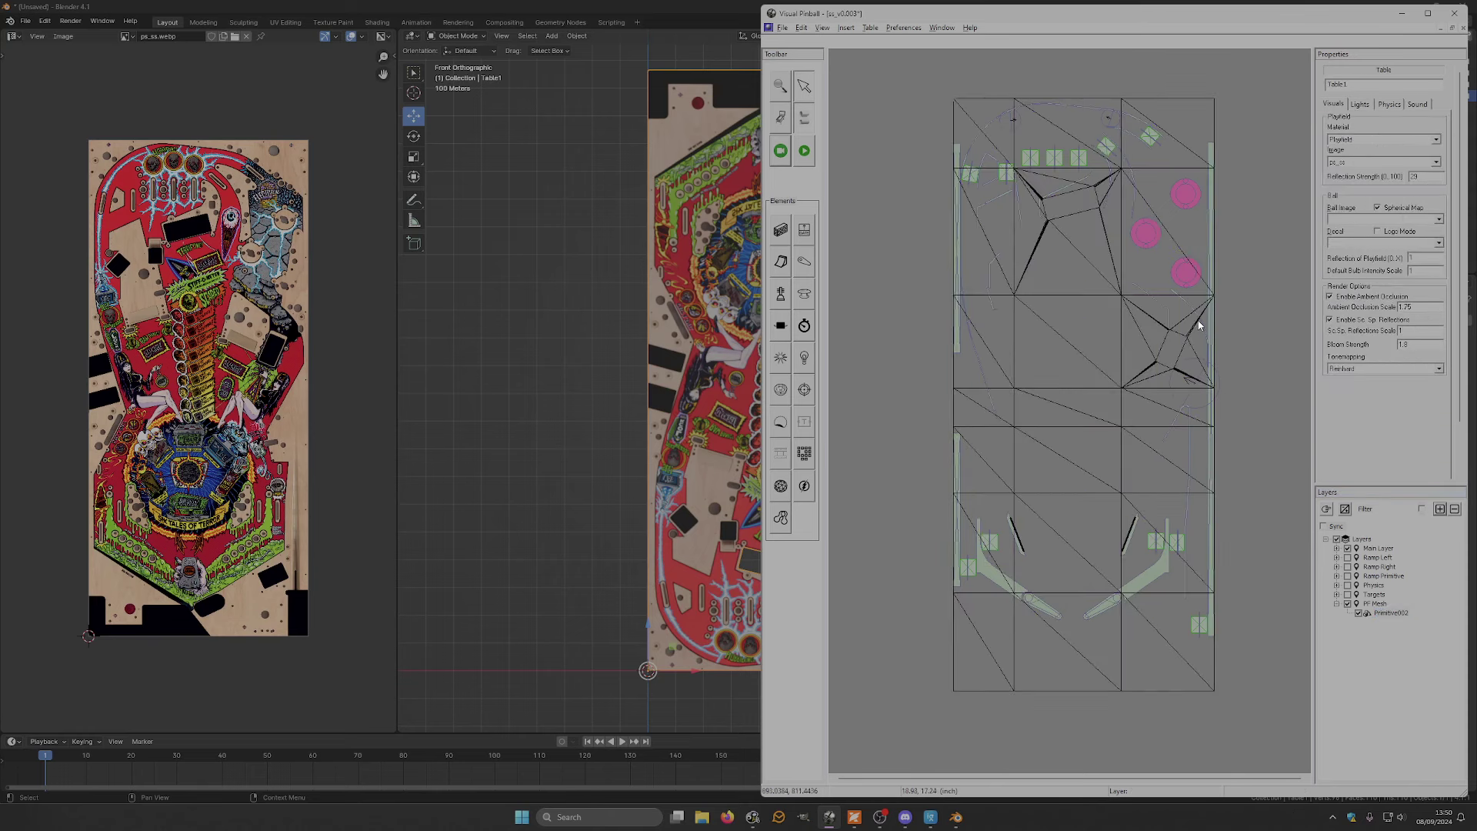
left_click(1198, 324)
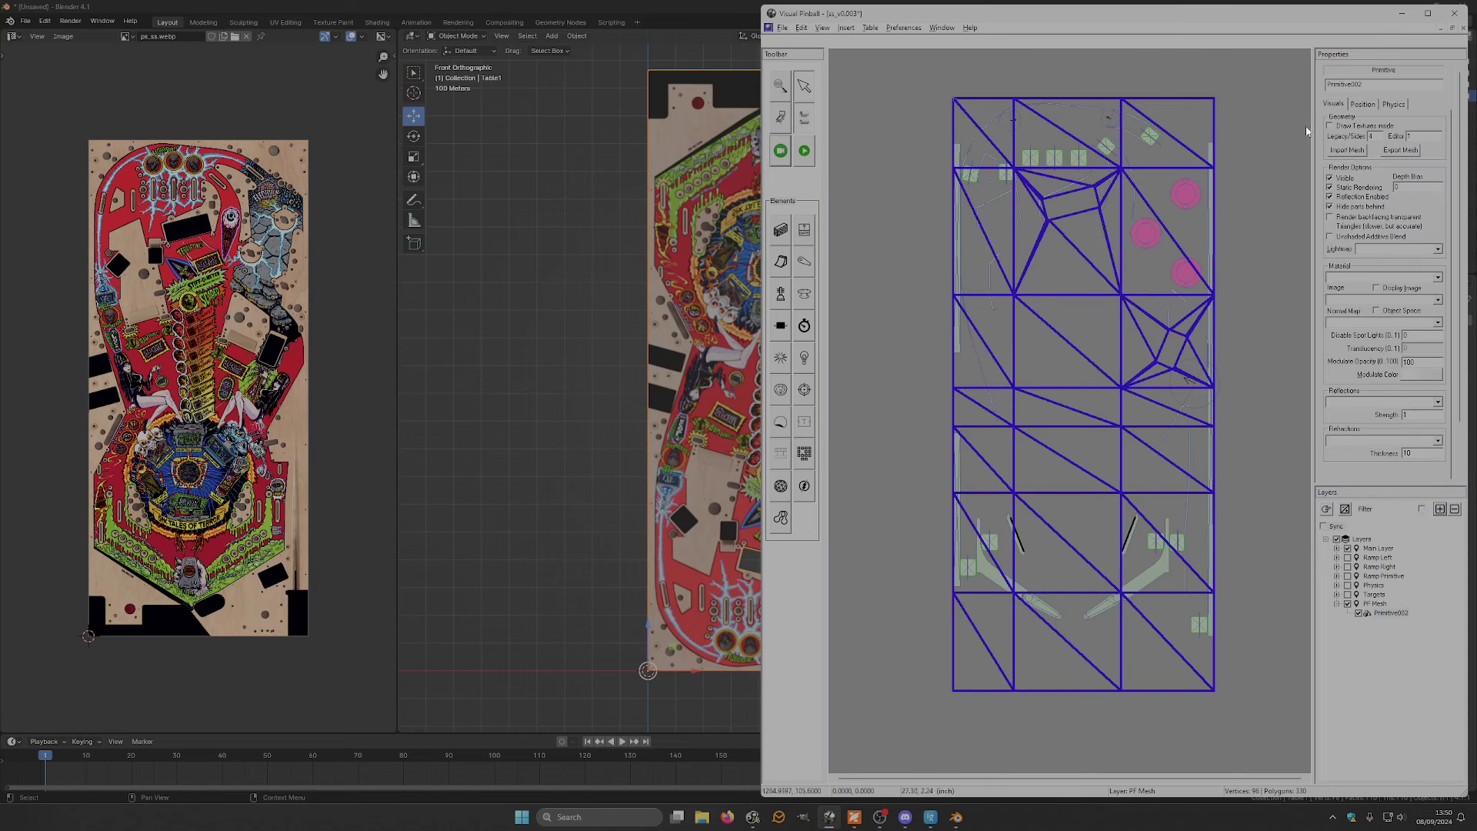
- Rename the primitive to playfield_mesh, then play the table with F5
double_click(1345, 84)
type("playfield_mesh")
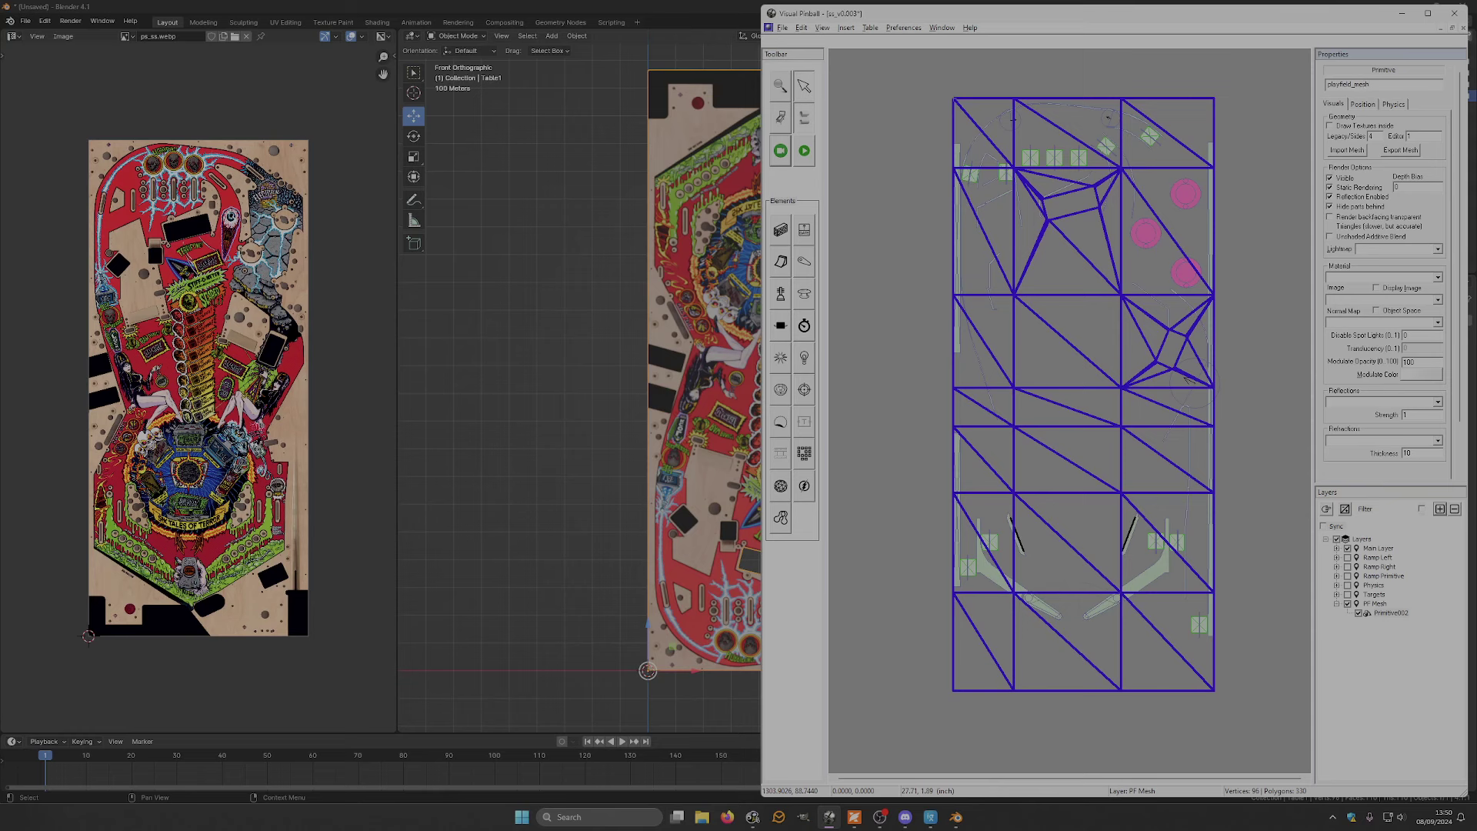
left_click(1249, 260)
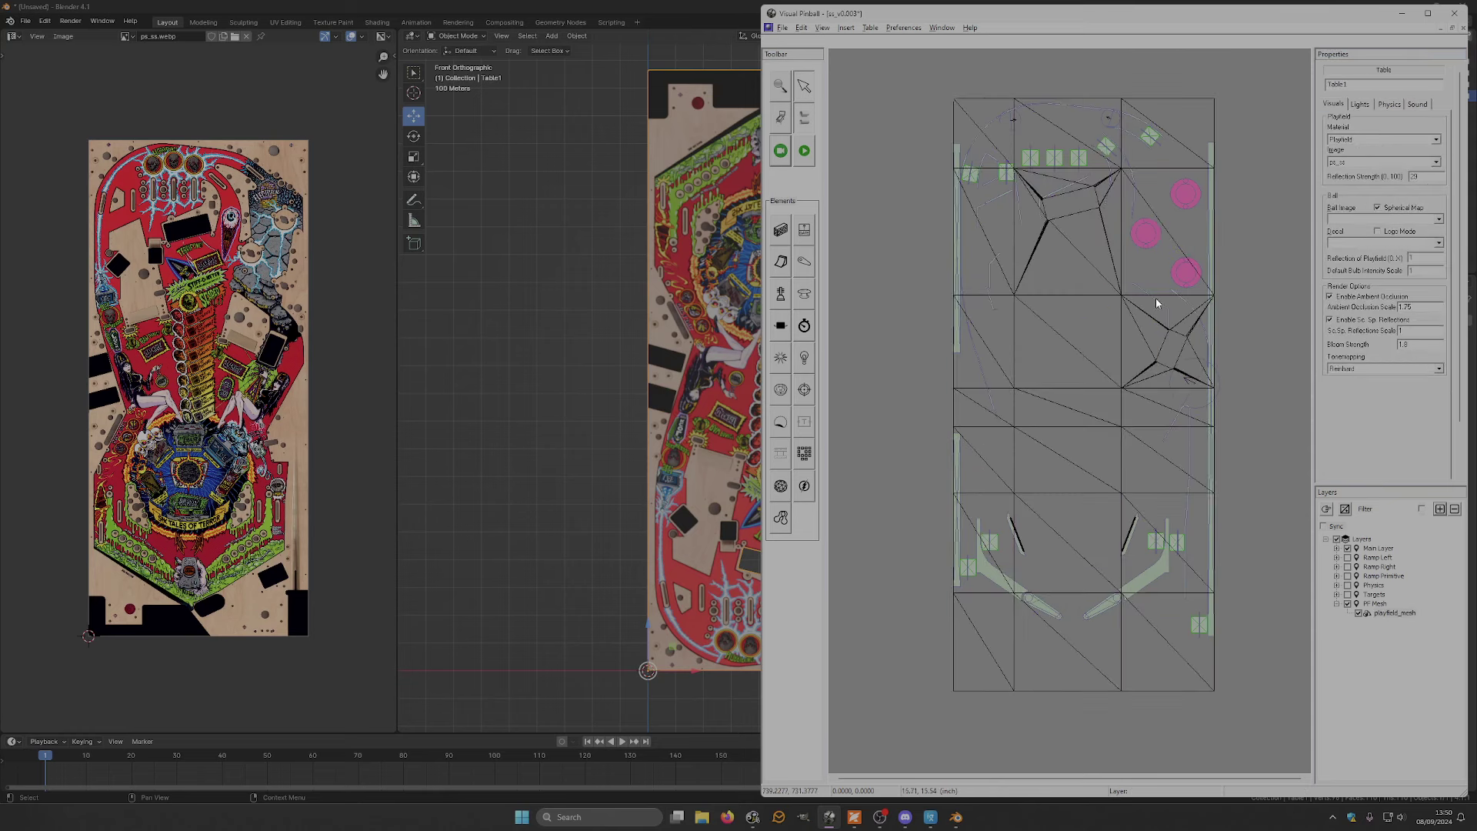
left_click(1124, 299)
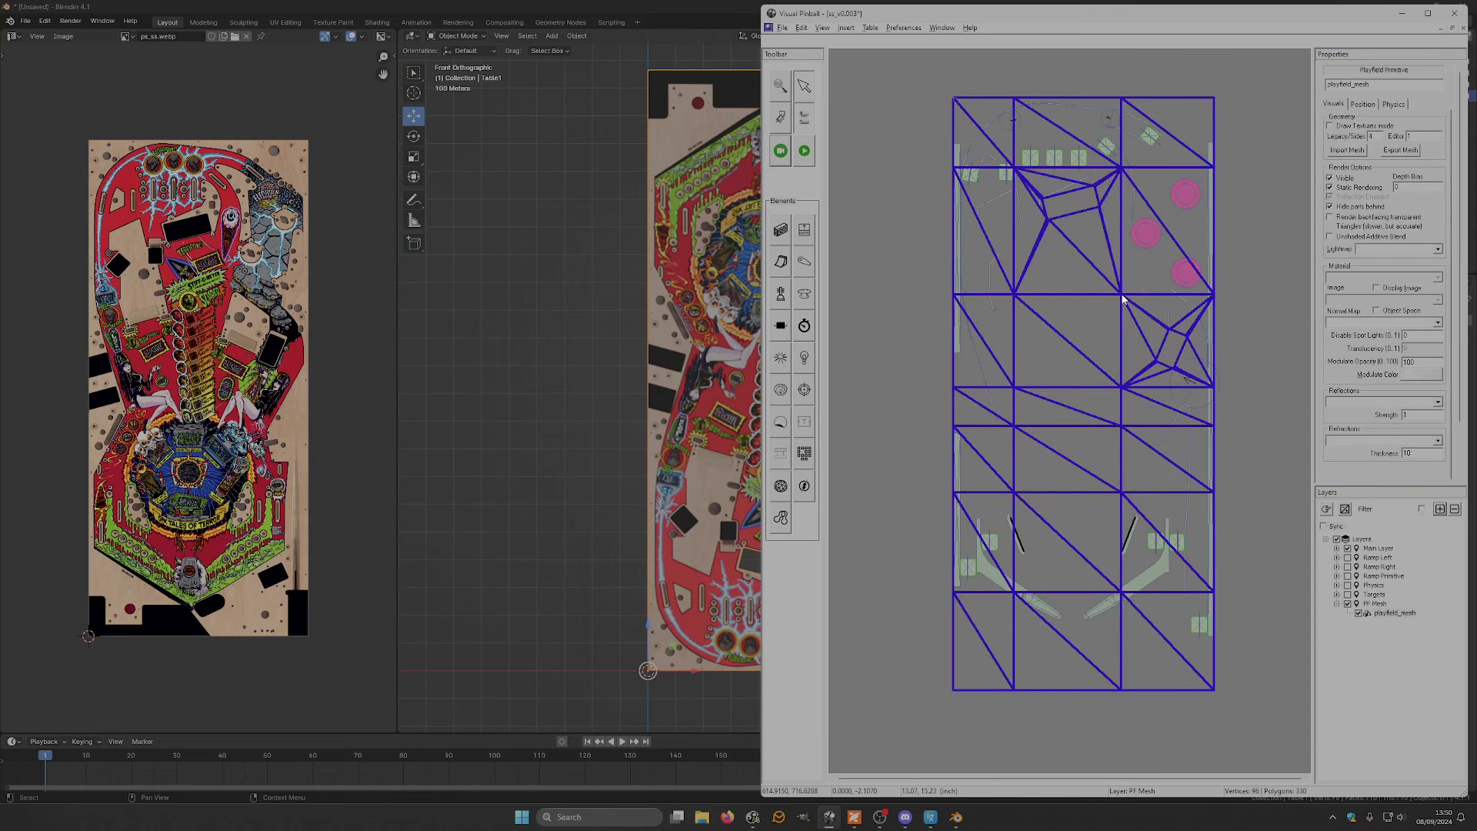
key("F5")
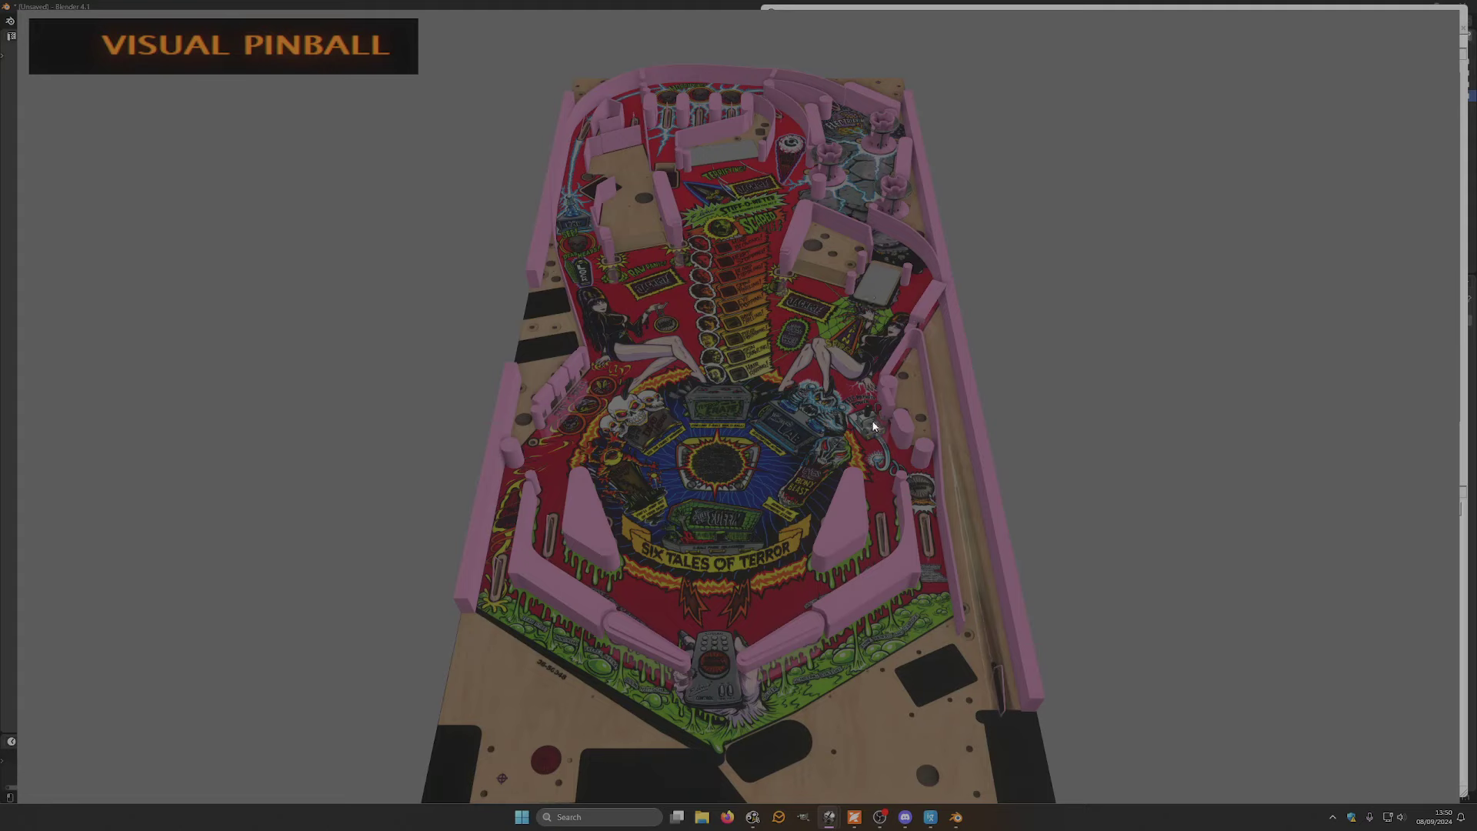
- Pause the running table and quit back to the editor
key("Escape")
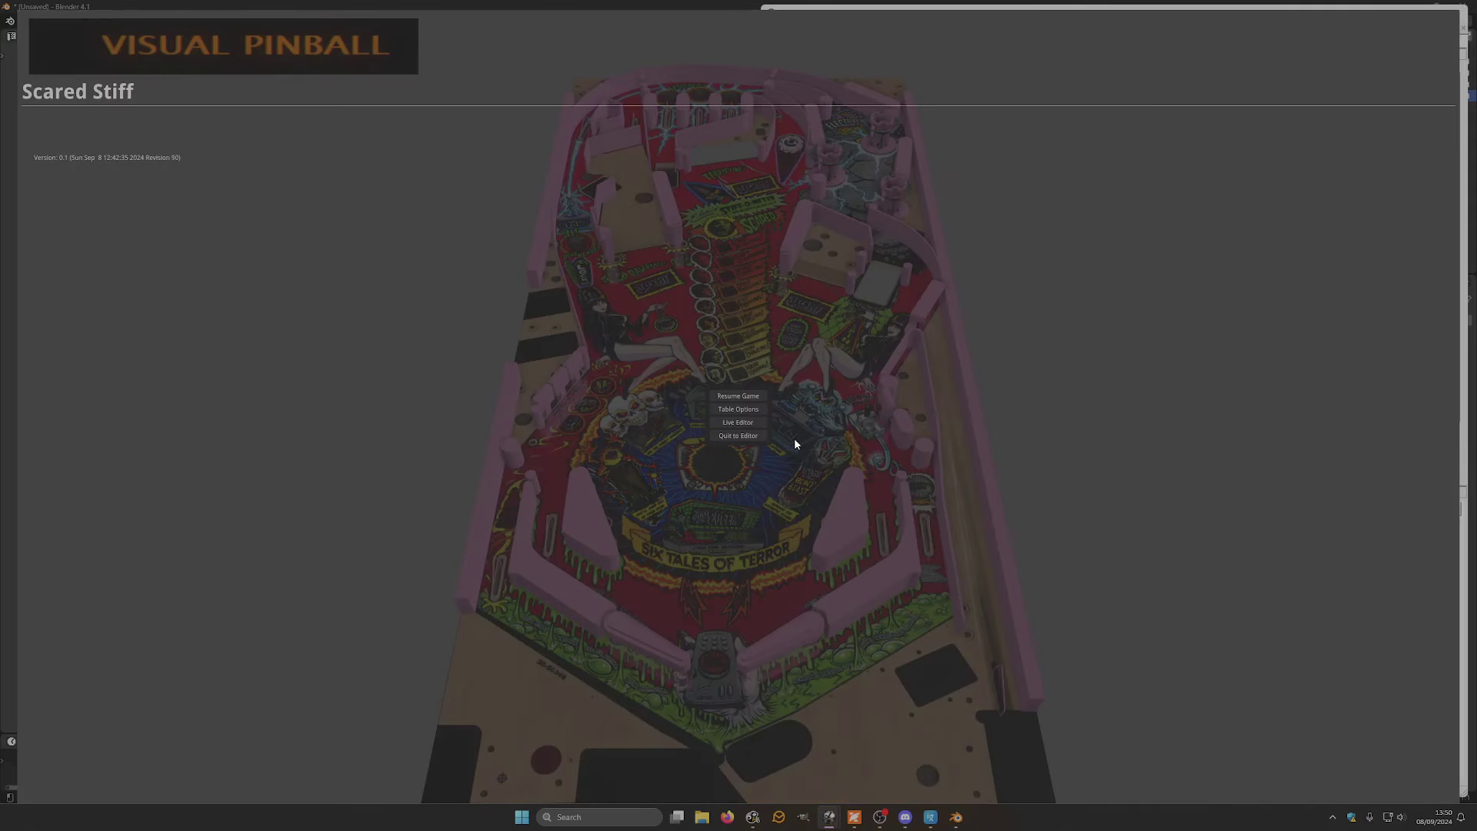
left_click(794, 437)
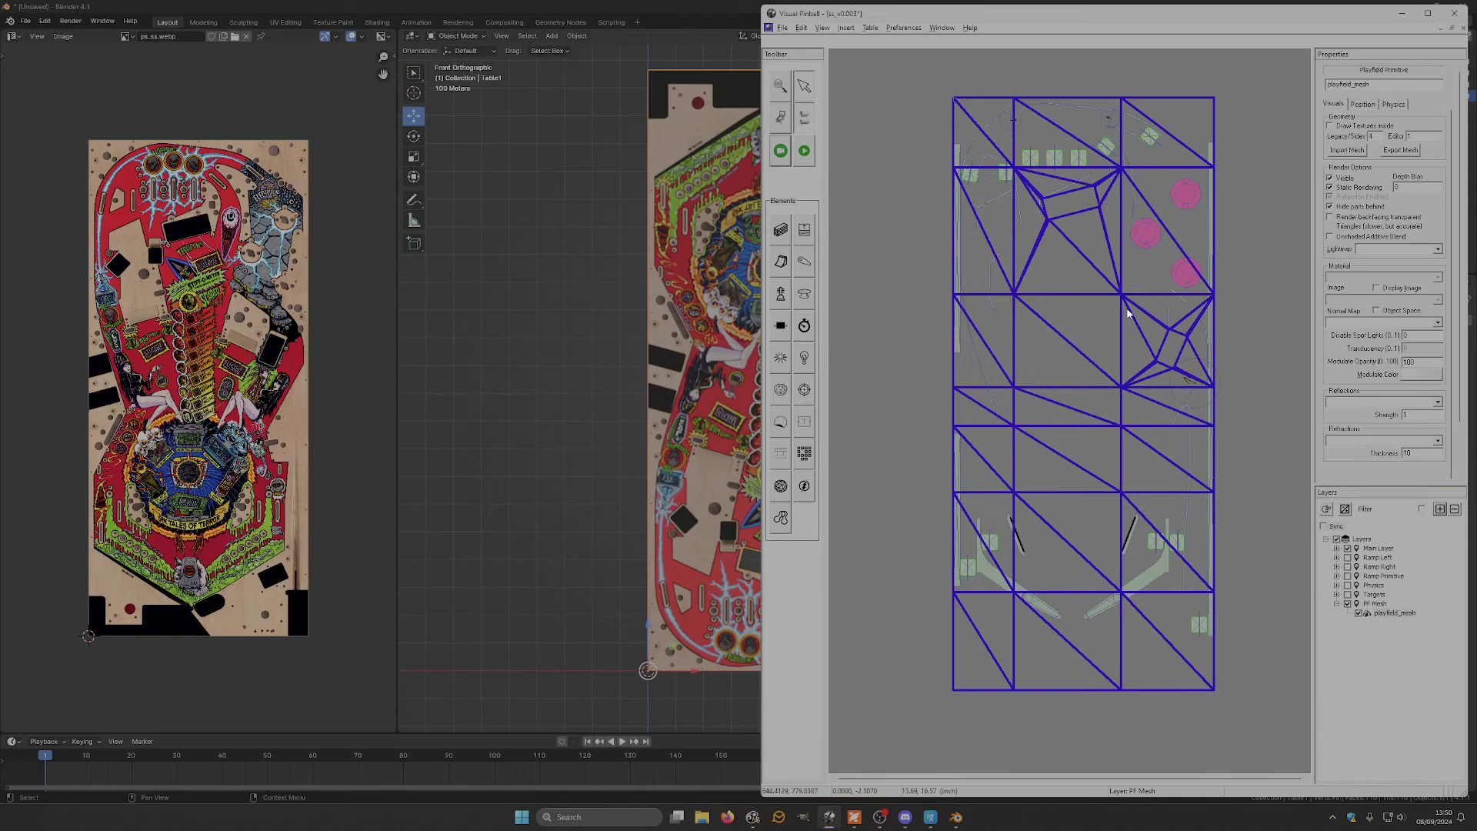